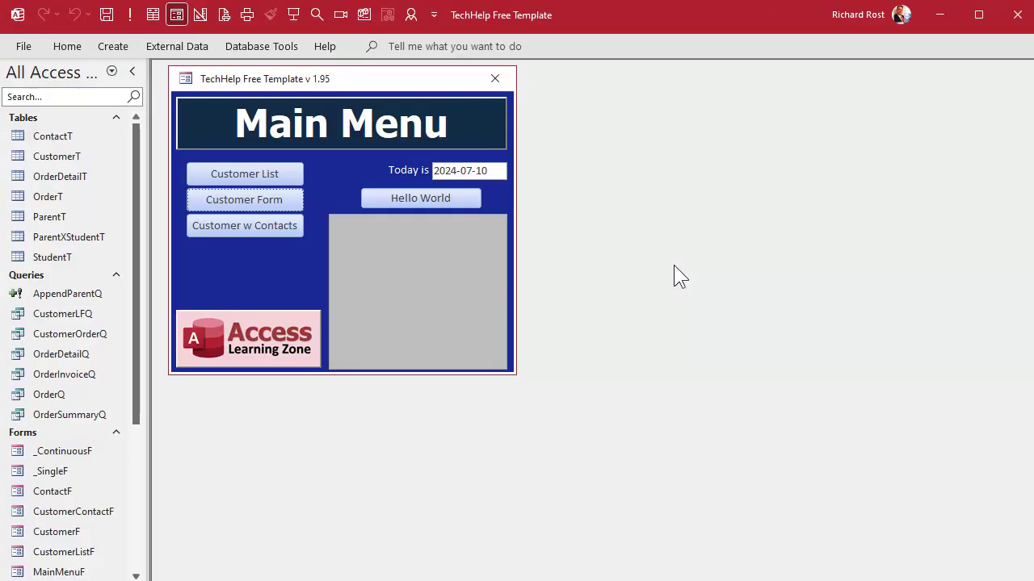
- Review the records in the StudentT and ParentXStudentT tables and close both tables
{"action": "double_click", "coordinate": [63, 258]}
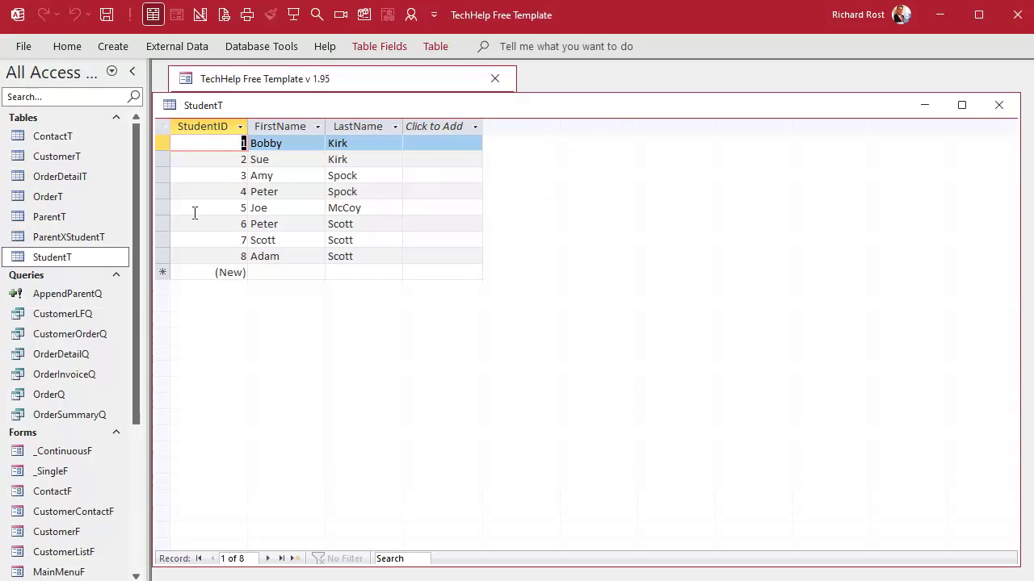
{"action": "double_click", "coordinate": [77, 240]}
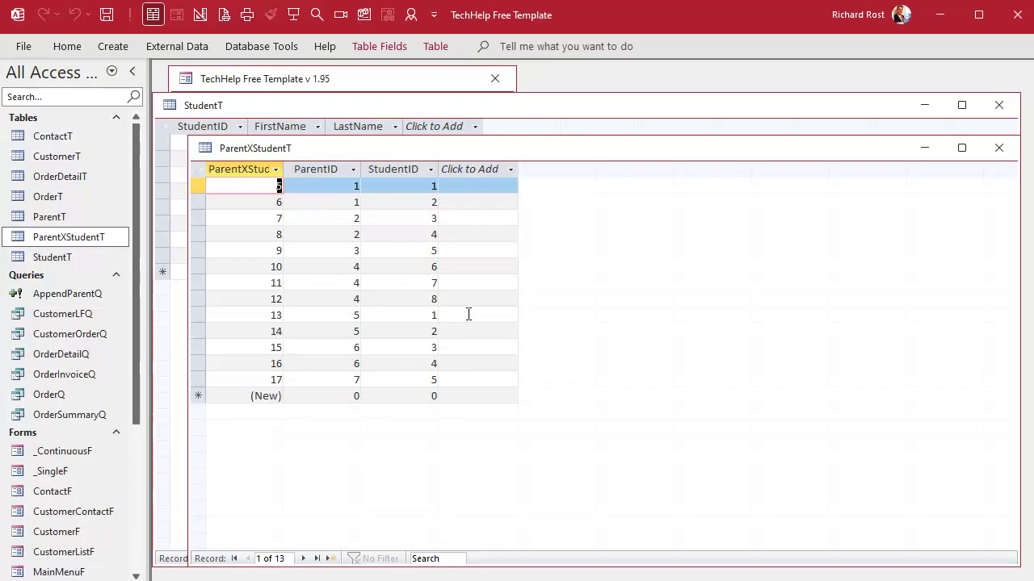
{"action": "left_click", "coordinate": [999, 147]}
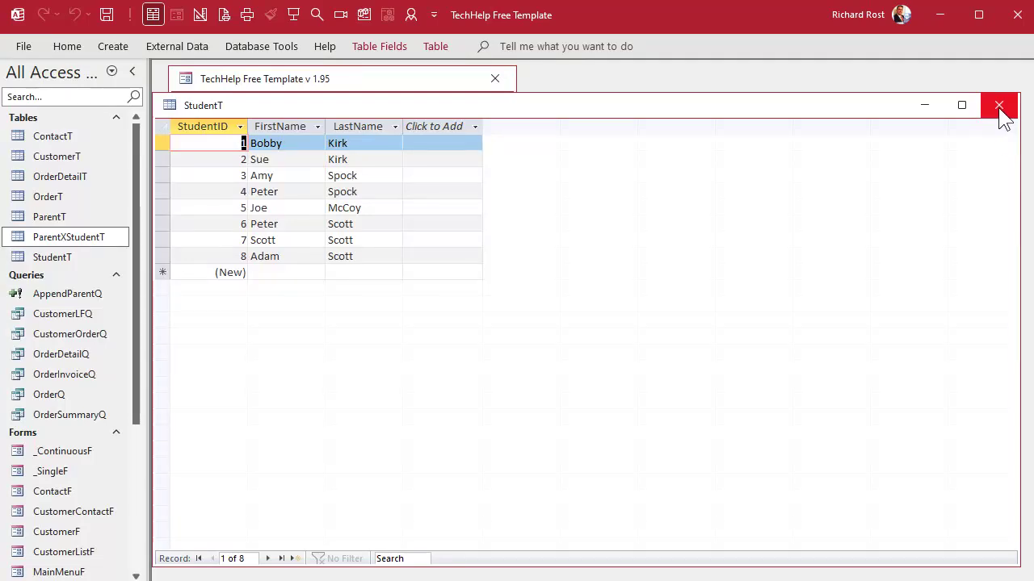
{"action": "left_click", "coordinate": [1000, 107]}
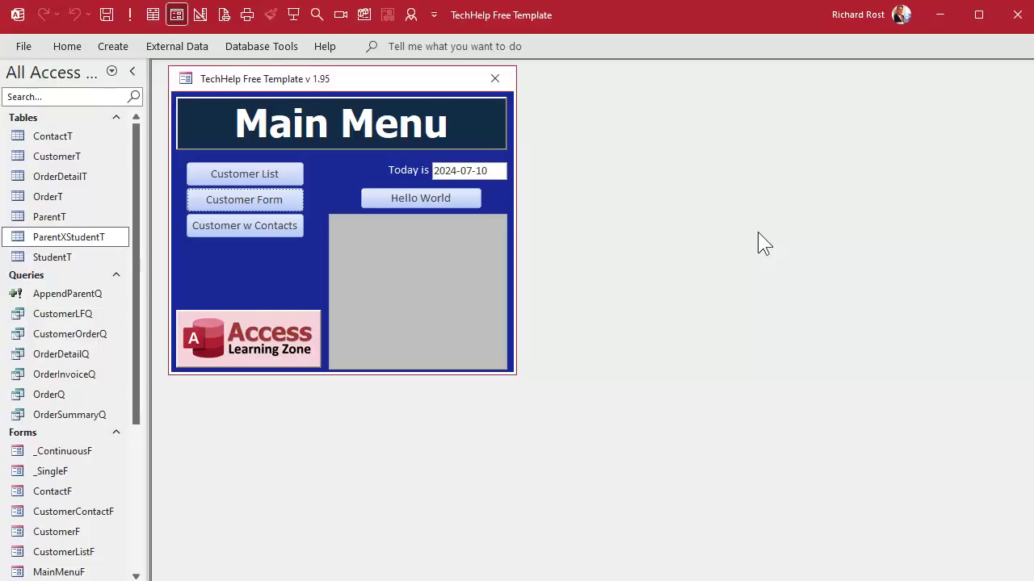
- Duplicate the _ContinuousF form as a new form named ParentSubF
{"action": "left_click", "coordinate": [64, 455]}
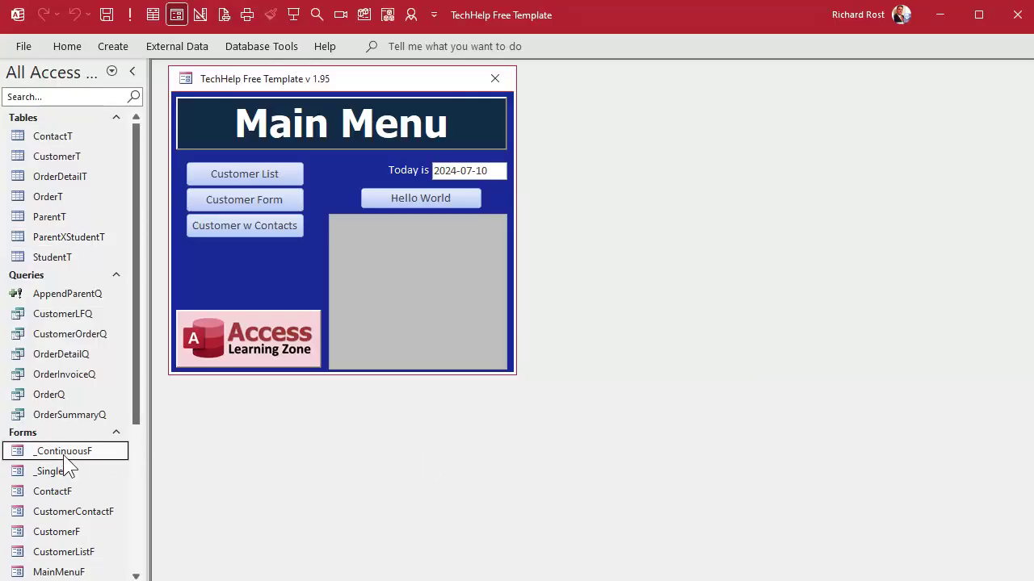
{"action": "key", "text": "ctrl+v"}
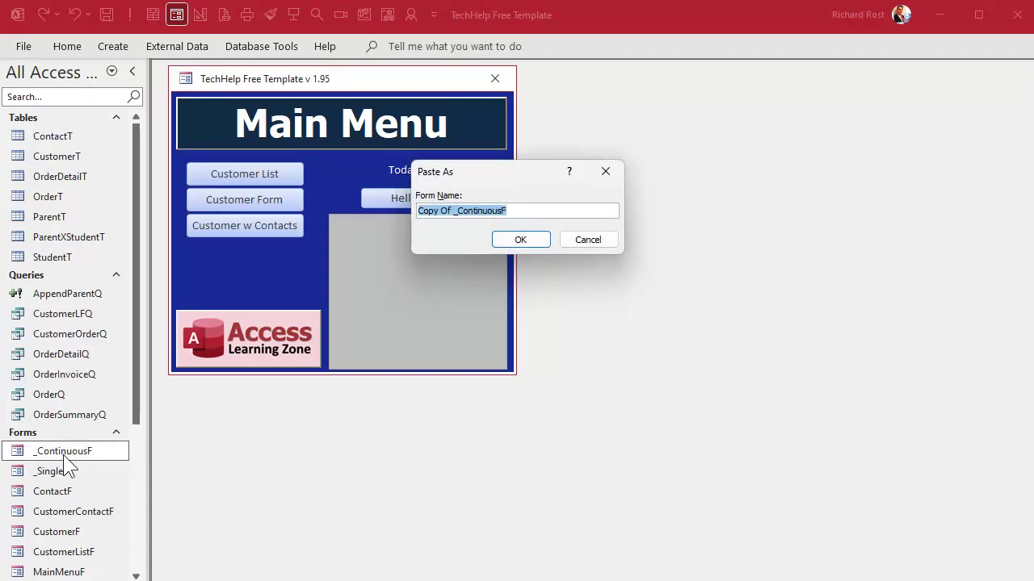
{"action": "type", "text": "ParentSubF"}
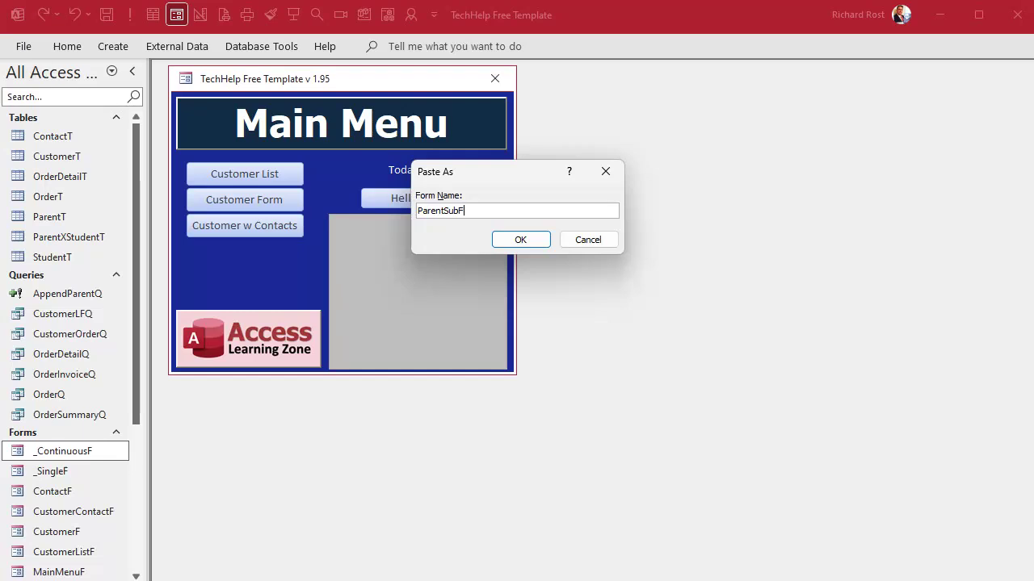
{"action": "key", "text": "Return"}
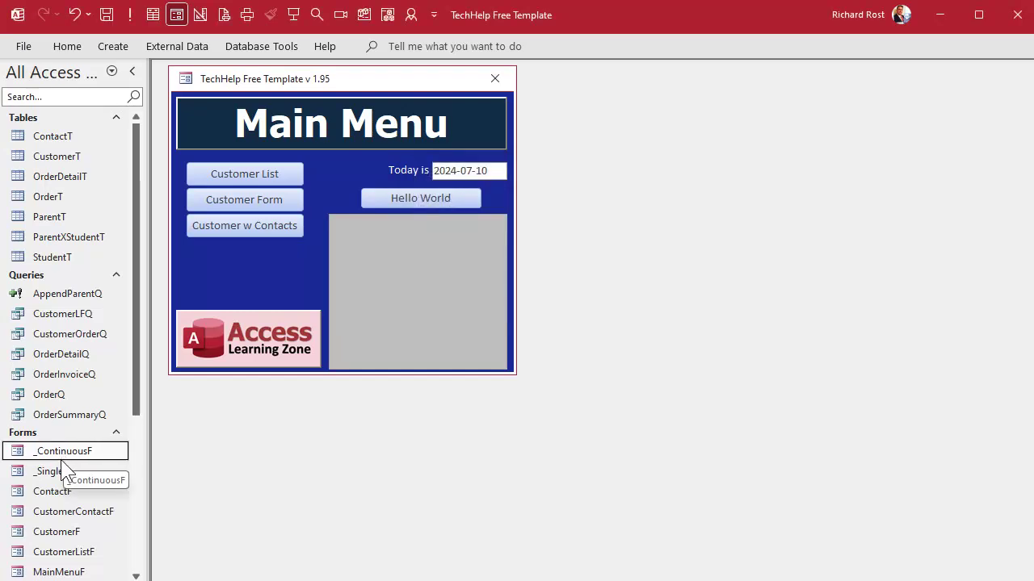
- Open ParentSubF in Design View, move its window clear of the Main Menu and widen it
{"action": "scroll", "coordinate": [67, 469], "scroll_direction": "down", "scroll_amount": 3}
{"action": "right_click", "coordinate": [63, 539]}
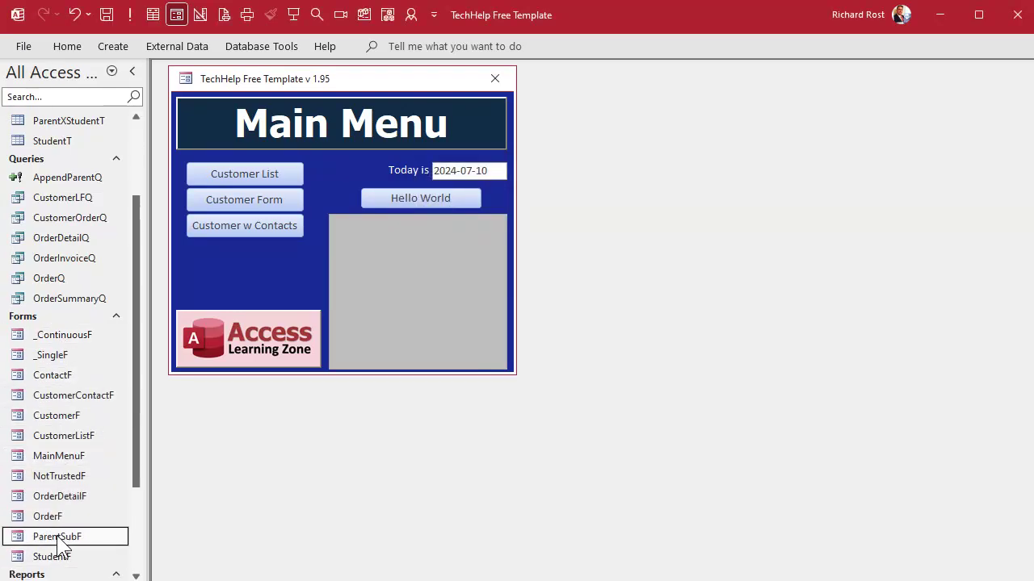
{"action": "left_click", "coordinate": [109, 580]}
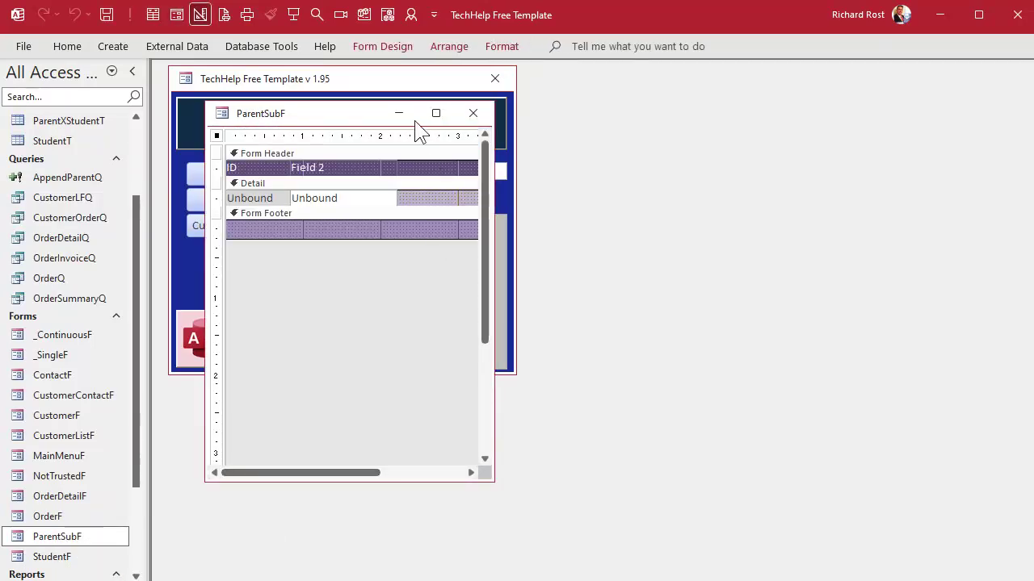
{"action": "left_click_drag", "start_coordinate": [363, 128], "coordinate": [722, 127]}
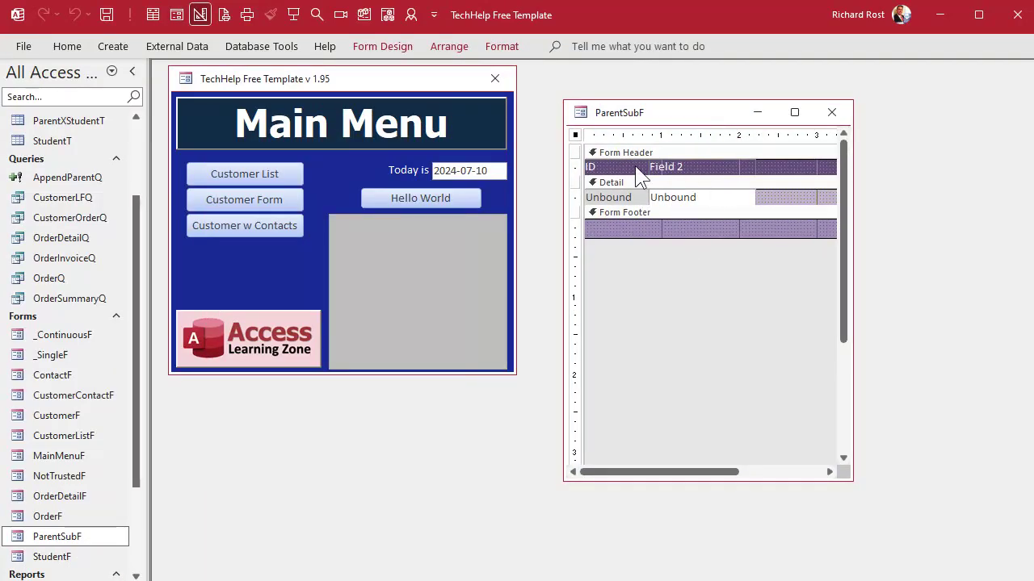
{"action": "left_click_drag", "start_coordinate": [852, 250], "coordinate": [923, 240]}
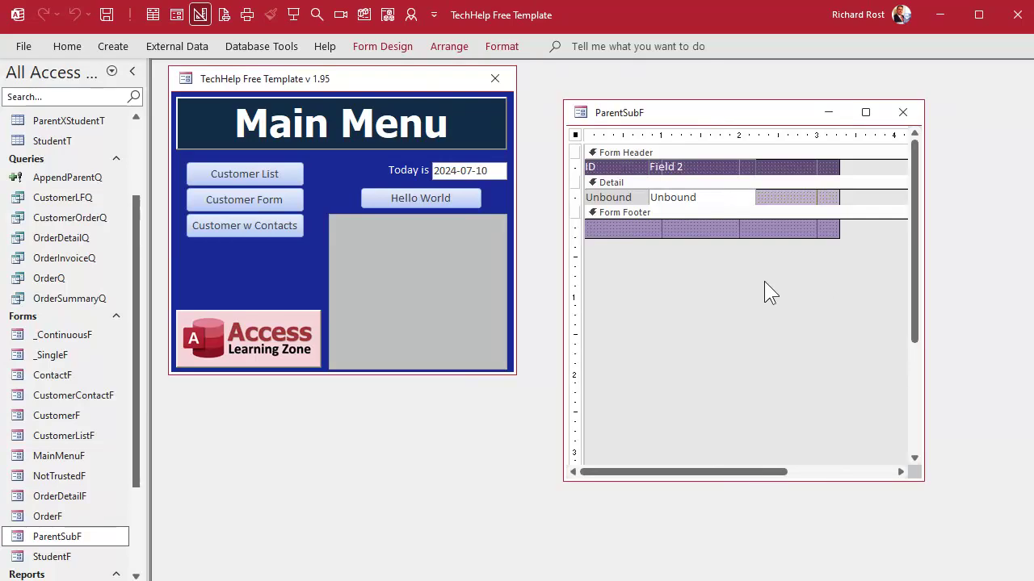
- Delete all template controls from ParentSubF and collapse its header and footer, keeping only a one-row detail section
{"action": "left_click_drag", "start_coordinate": [611, 134], "coordinate": [721, 138]}
{"action": "key", "text": "Delete"}
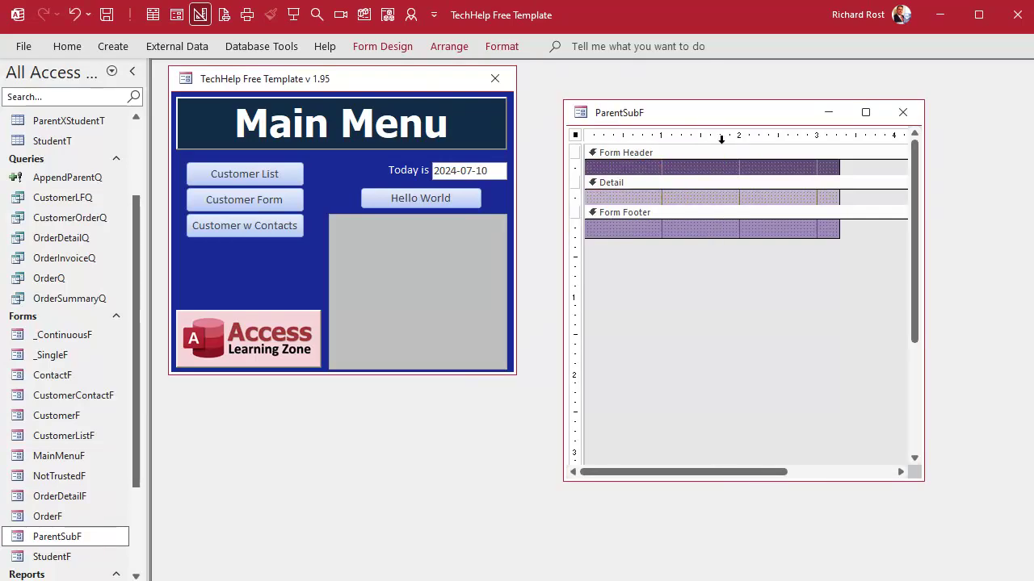
{"action": "key", "text": "ctrl+a"}
{"action": "left_click_drag", "start_coordinate": [723, 176], "coordinate": [710, 161]}
{"action": "left_click_drag", "start_coordinate": [687, 221], "coordinate": [688, 202]}
{"action": "left_click_drag", "start_coordinate": [687, 202], "coordinate": [692, 187]}
{"action": "left_click", "coordinate": [662, 180]}
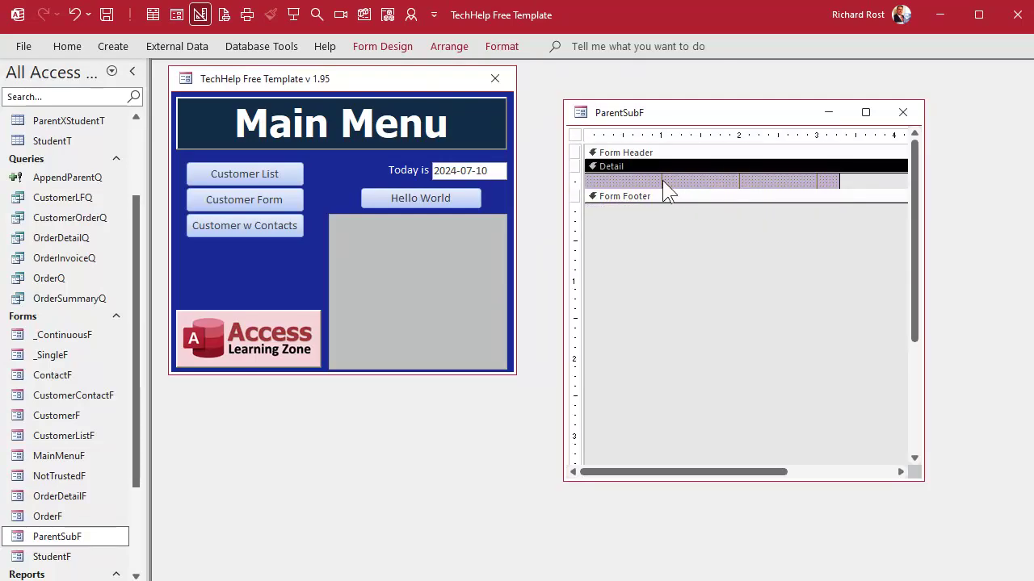
- Set the Record Source of the ParentSubF form to ParentXStudentT
{"action": "double_click", "coordinate": [573, 135]}
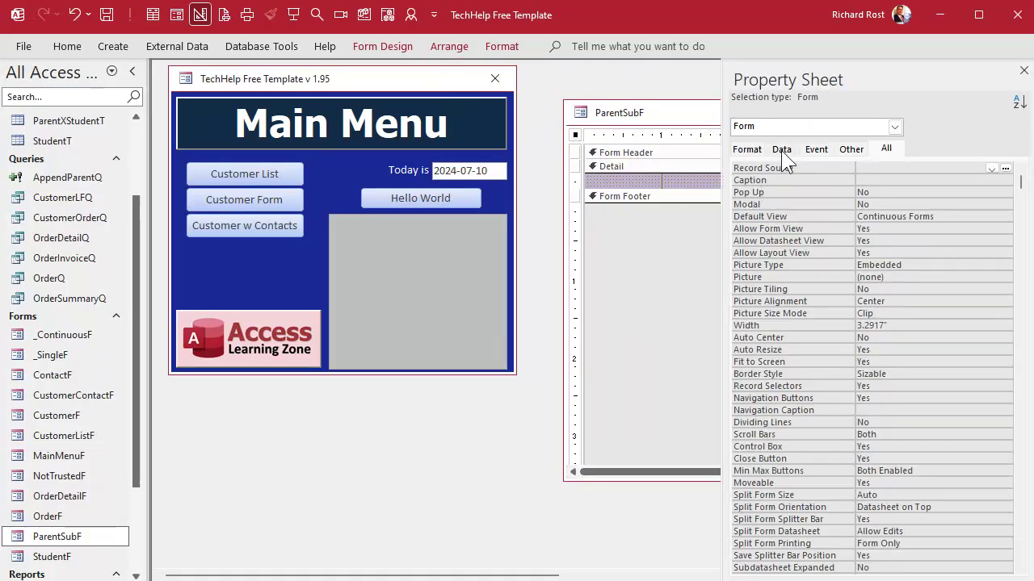
{"action": "left_click", "coordinate": [782, 149]}
{"action": "left_click", "coordinate": [883, 167]}
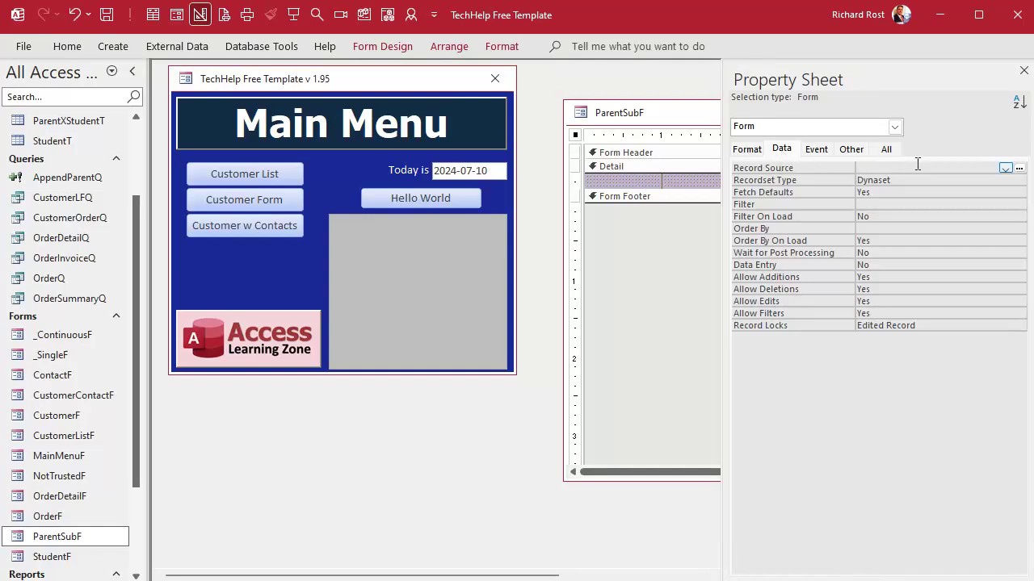
{"action": "left_click", "coordinate": [1005, 168]}
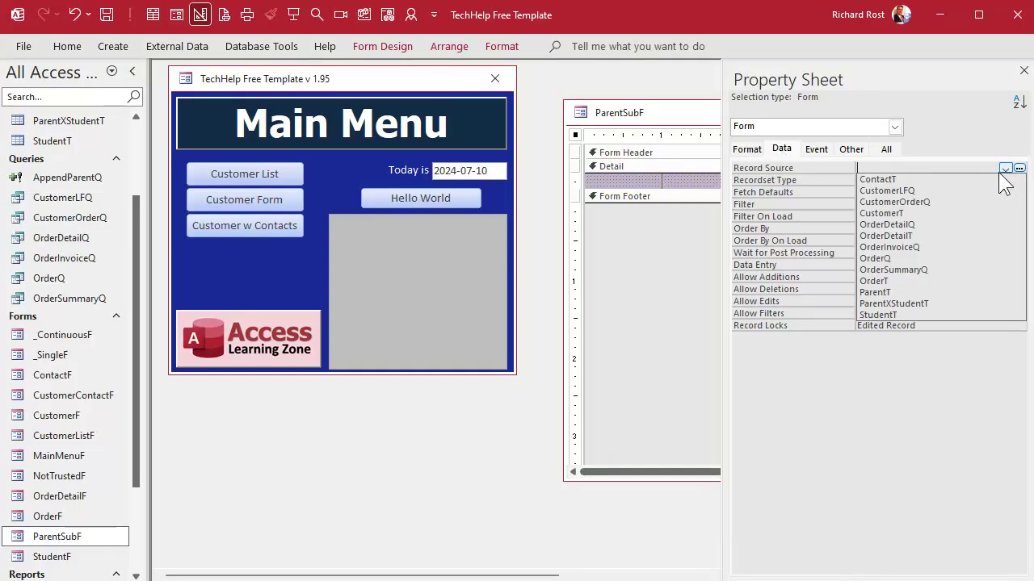
{"action": "left_click", "coordinate": [970, 304]}
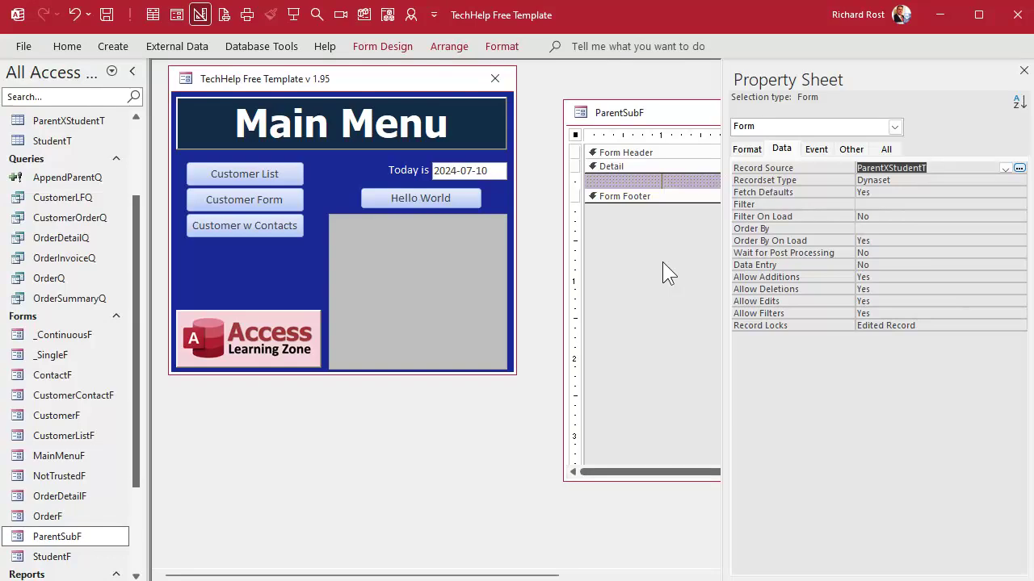
- Examine the StudentID column of the ParentXStudentT table and open the StudentF form
{"action": "double_click", "coordinate": [83, 125]}
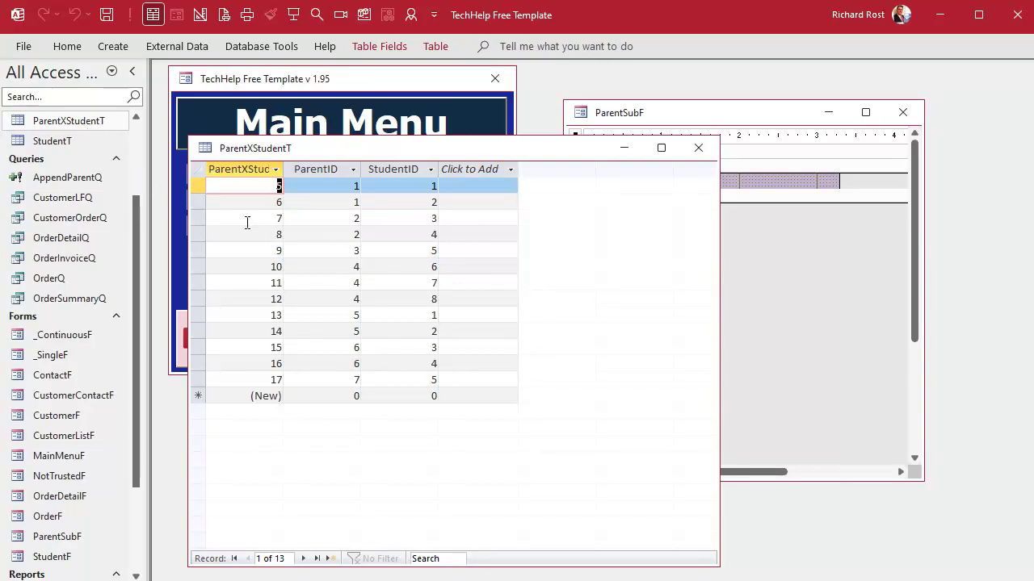
{"action": "left_click", "coordinate": [785, 113]}
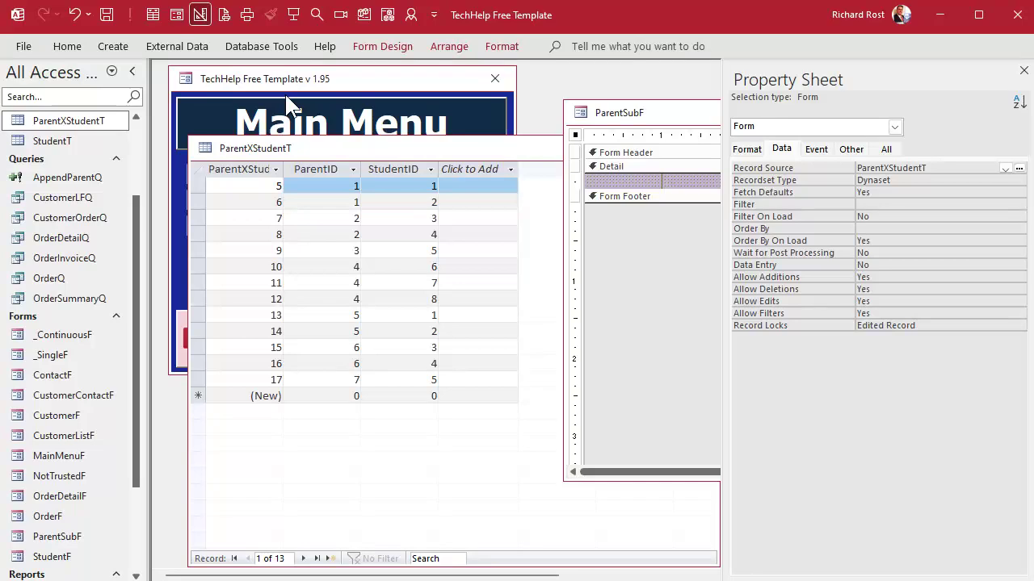
{"action": "left_click", "coordinate": [403, 171]}
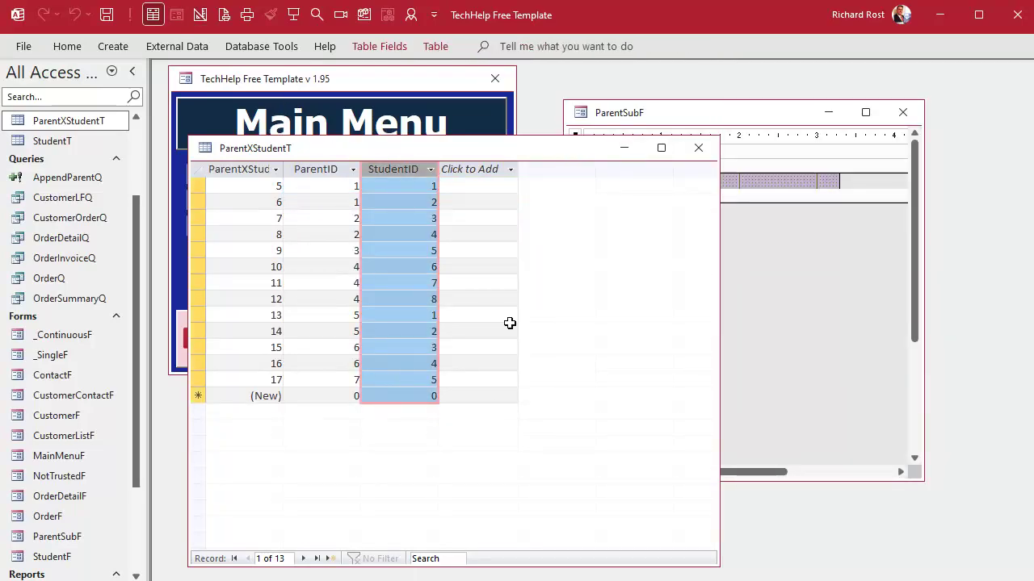
{"action": "left_click", "coordinate": [768, 249]}
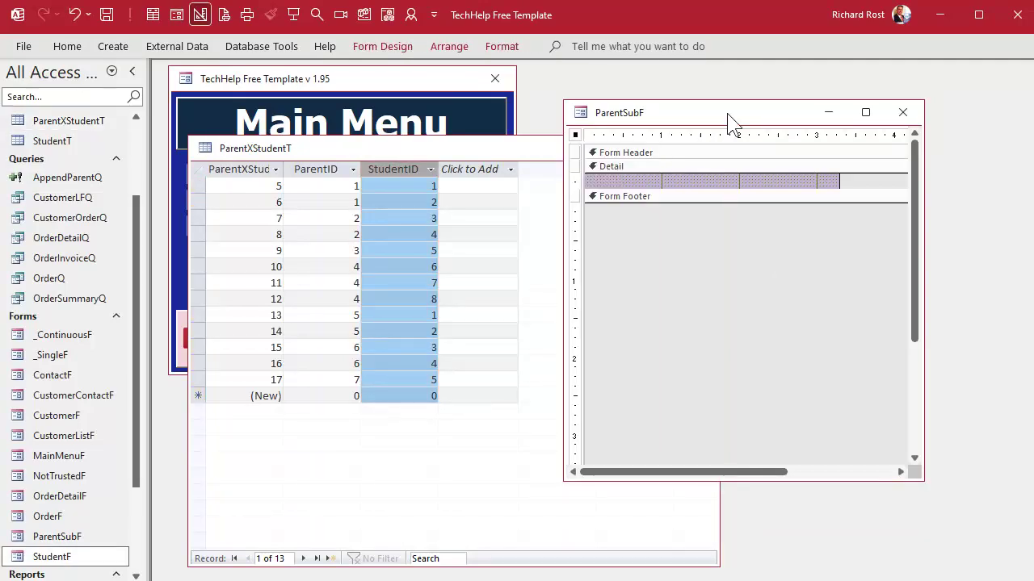
{"action": "left_click", "coordinate": [637, 177]}
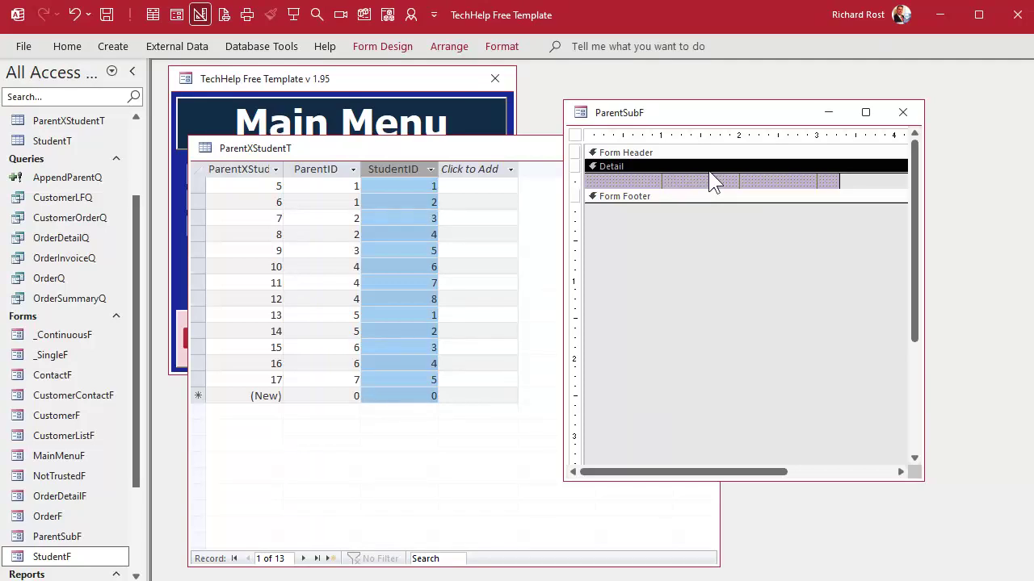
{"action": "double_click", "coordinate": [46, 559]}
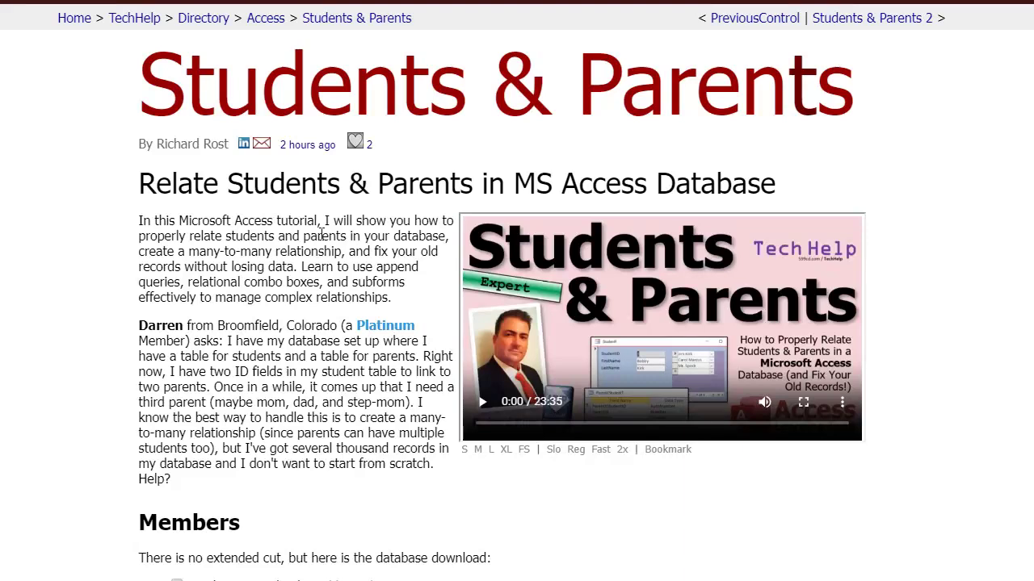
- Download the database from the Students & Parents web page and take students-parents.accdb out of the zip to open it
{"action": "scroll", "coordinate": [321, 233], "scroll_direction": "down", "scroll_amount": 3}
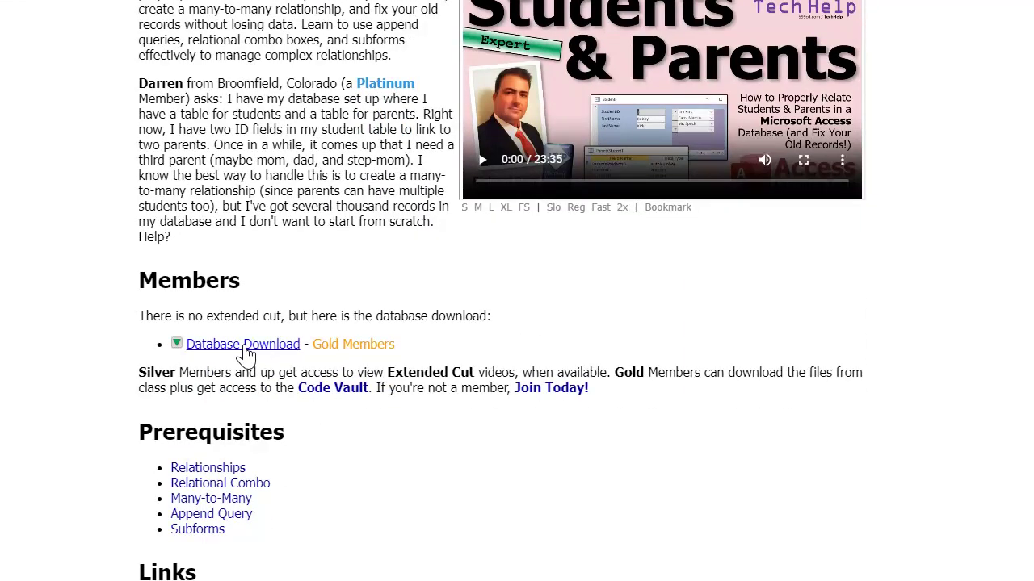
{"action": "left_click", "coordinate": [245, 347]}
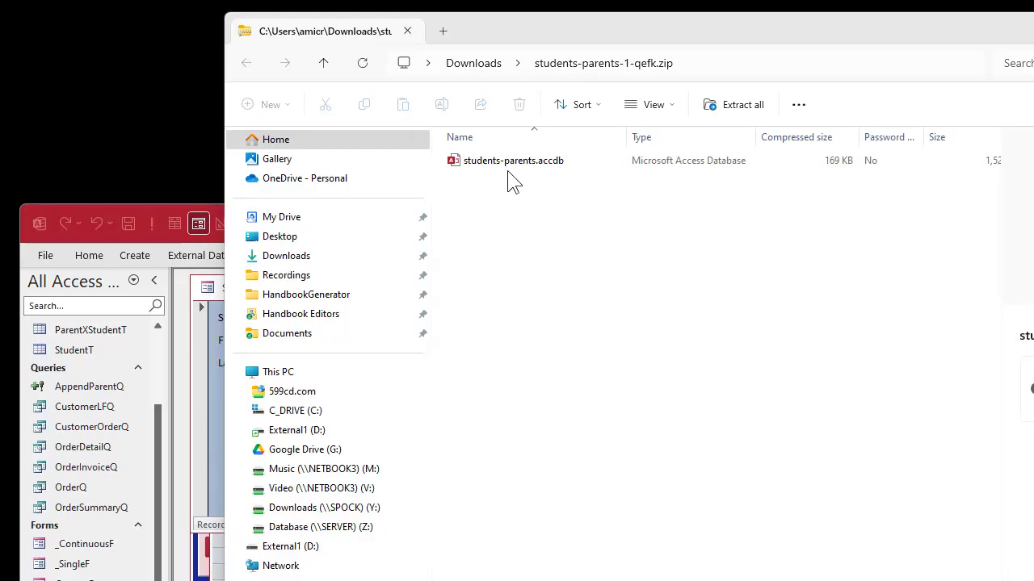
{"action": "left_click", "coordinate": [520, 165]}
{"action": "left_click_drag", "start_coordinate": [522, 163], "coordinate": [106, 101]}
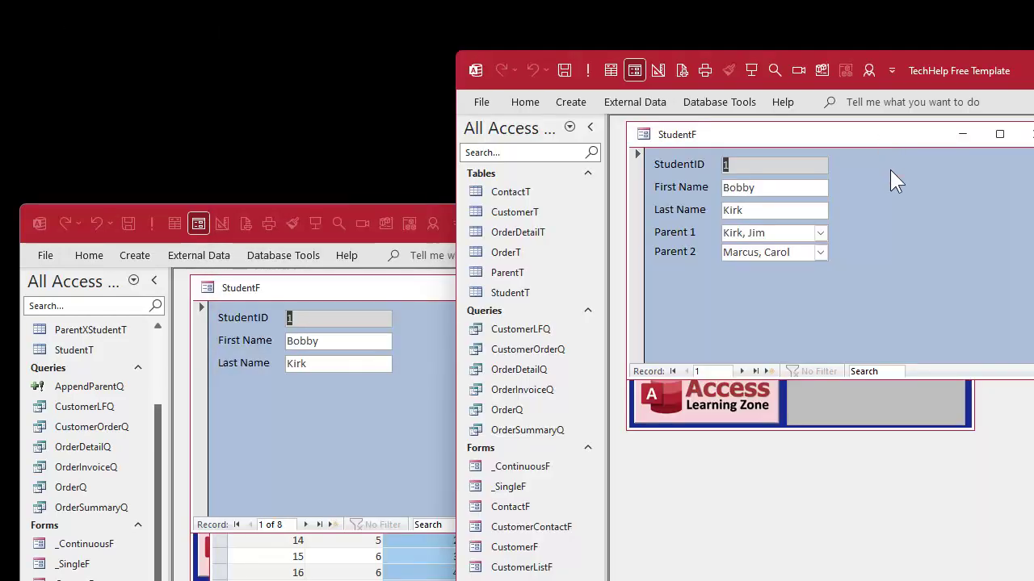
- Copy the Parent1ID combo box from the downloaded database's StudentF in Design View and paste it into ParentSubF's detail section
{"action": "right_click", "coordinate": [880, 139]}
{"action": "left_click", "coordinate": [929, 267]}
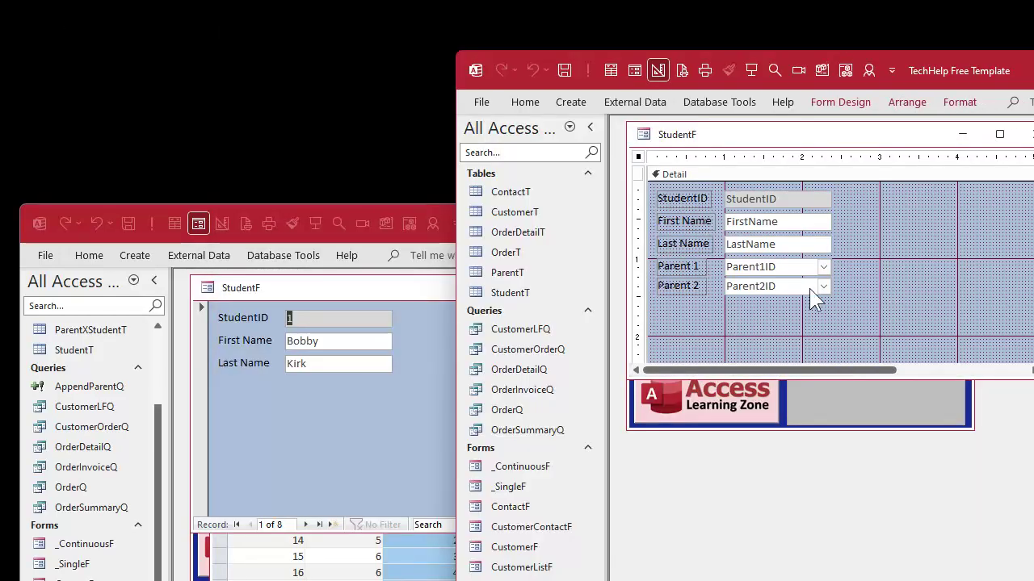
{"action": "left_click", "coordinate": [779, 267]}
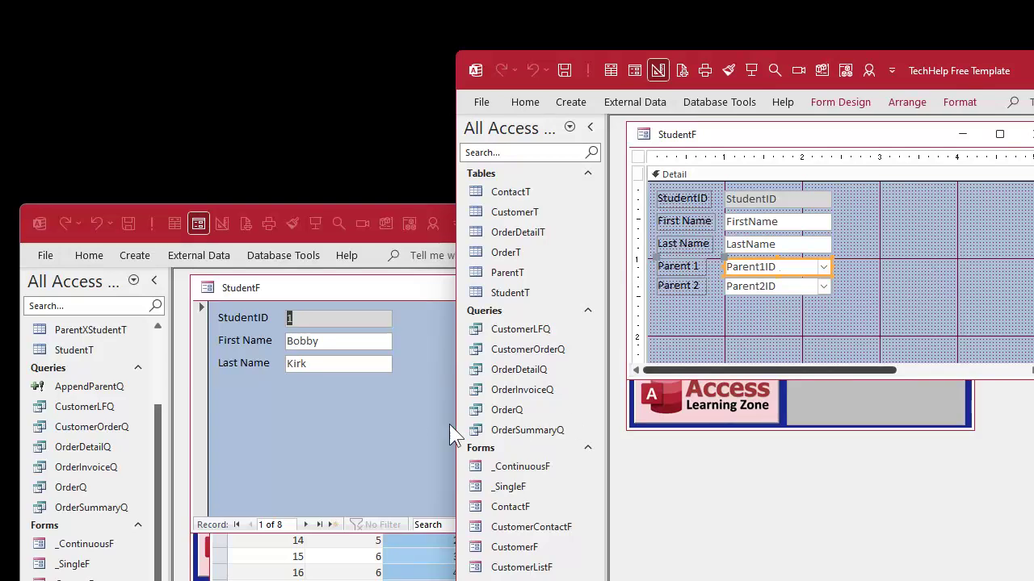
{"action": "left_click", "coordinate": [394, 415]}
{"action": "right_click", "coordinate": [394, 415]}
{"action": "right_click", "coordinate": [725, 329]}
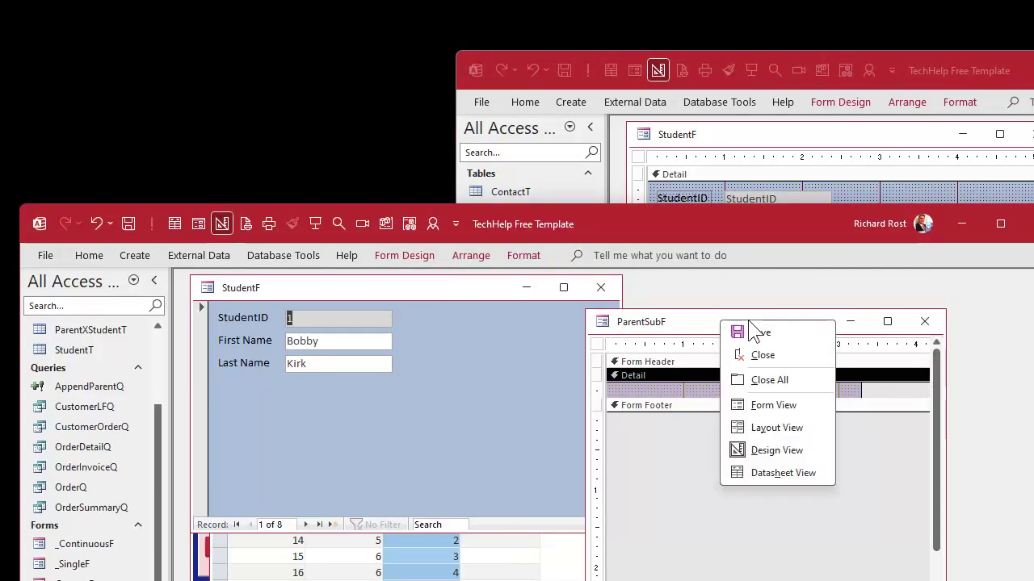
{"action": "left_click", "coordinate": [698, 401]}
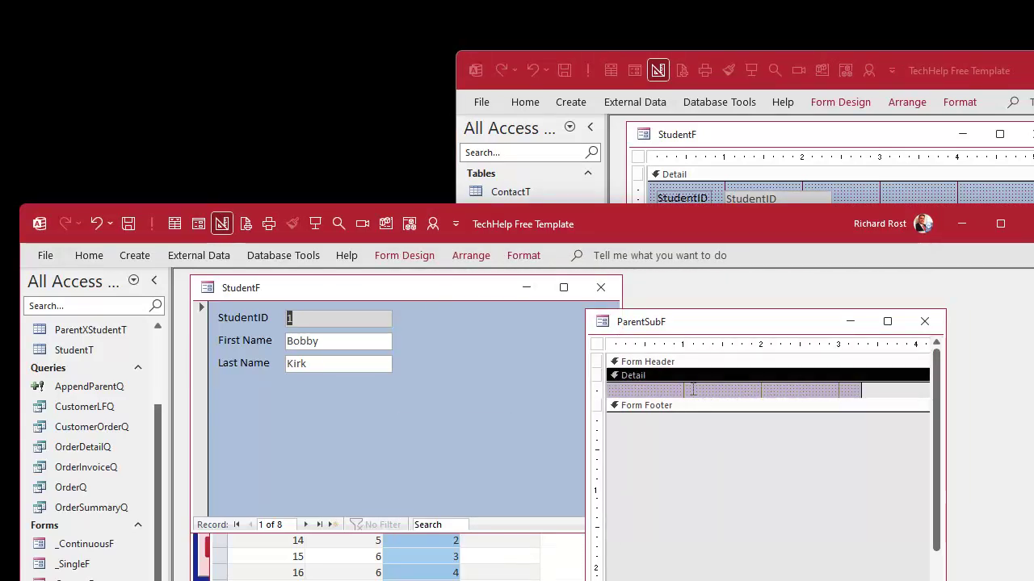
{"action": "key", "text": "ctrl+v"}
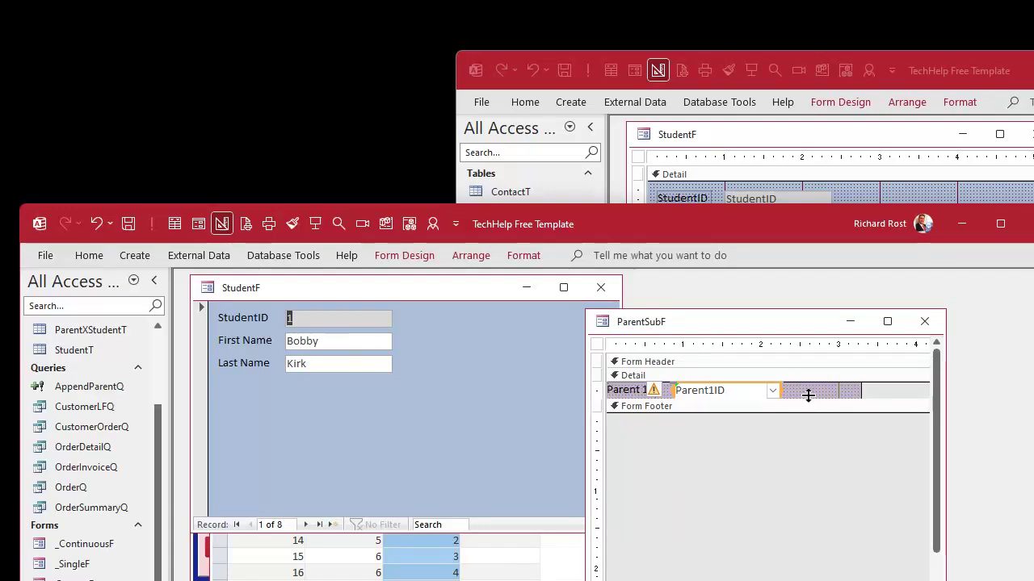
- Select the pasted Parent1ID combo box, move the ParentSubF window over the tables and close the StudentF form
{"action": "left_click", "coordinate": [799, 390]}
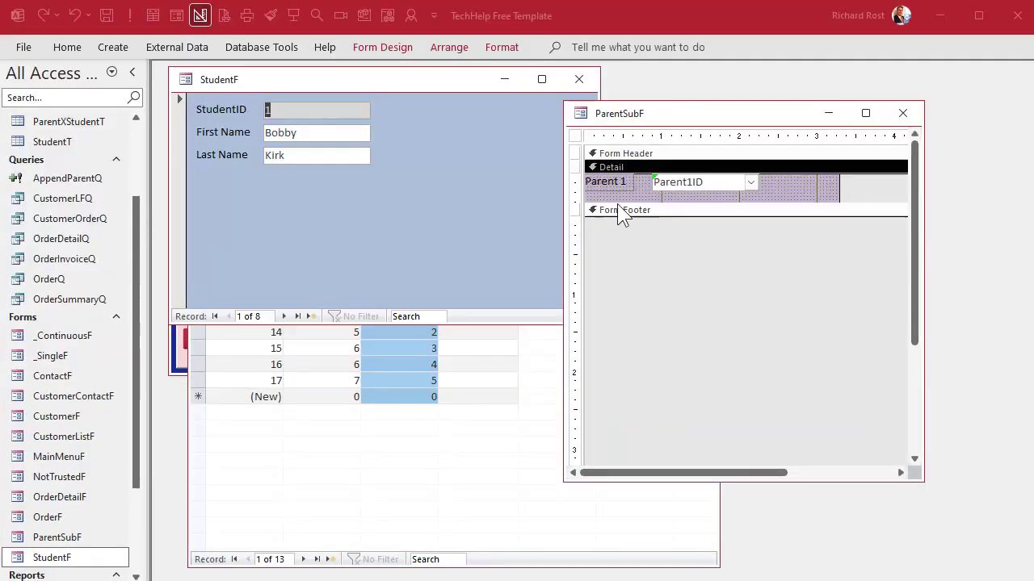
{"action": "left_click", "coordinate": [683, 188]}
{"action": "left_click_drag", "start_coordinate": [732, 118], "coordinate": [705, 120]}
{"action": "left_click_drag", "start_coordinate": [484, 137], "coordinate": [483, 136]}
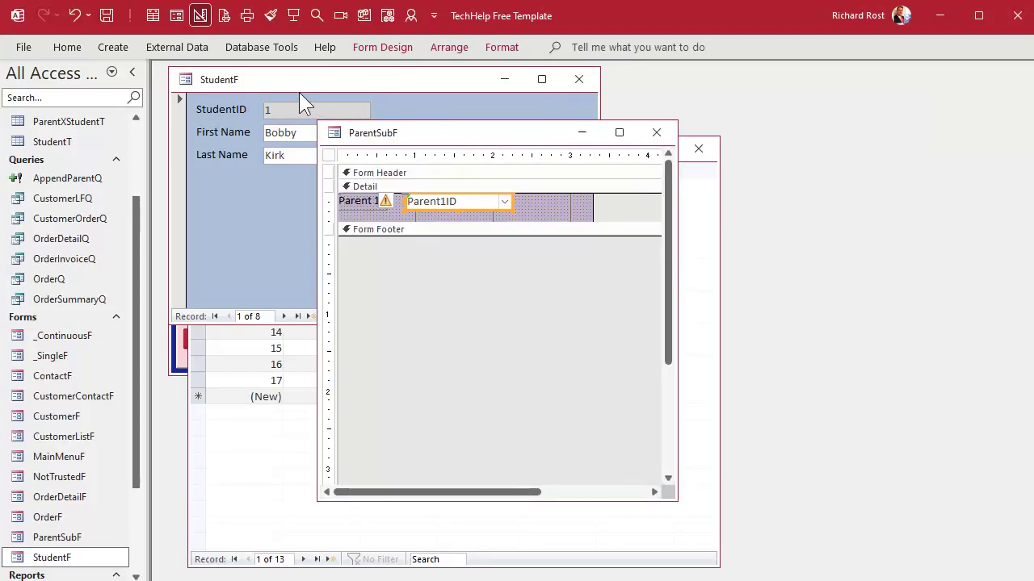
{"action": "left_click", "coordinate": [578, 80]}
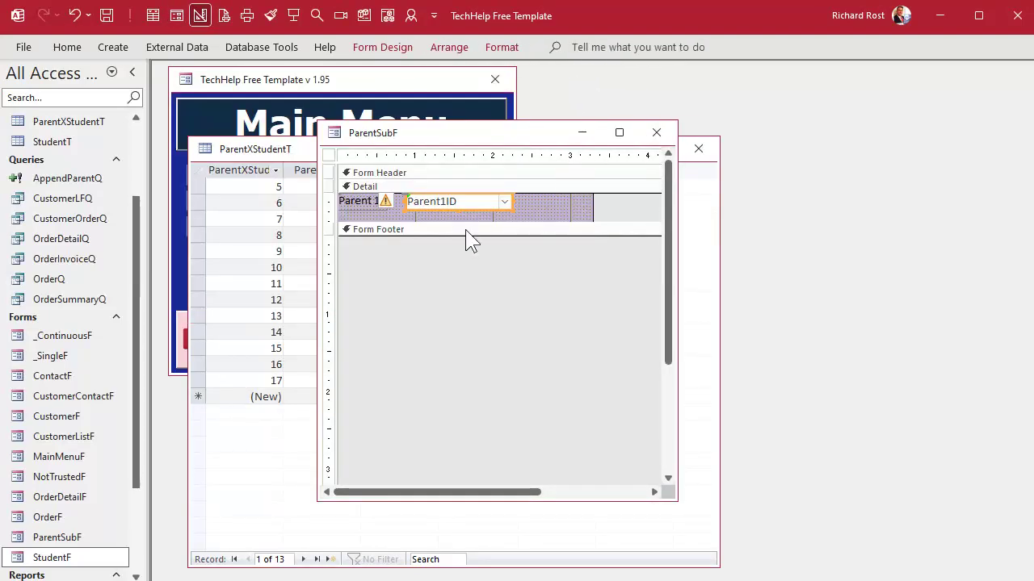
- Bind the pasted combo box in ParentSubF to the ParentID field and rename it ParentCombo
{"action": "double_click", "coordinate": [427, 209]}
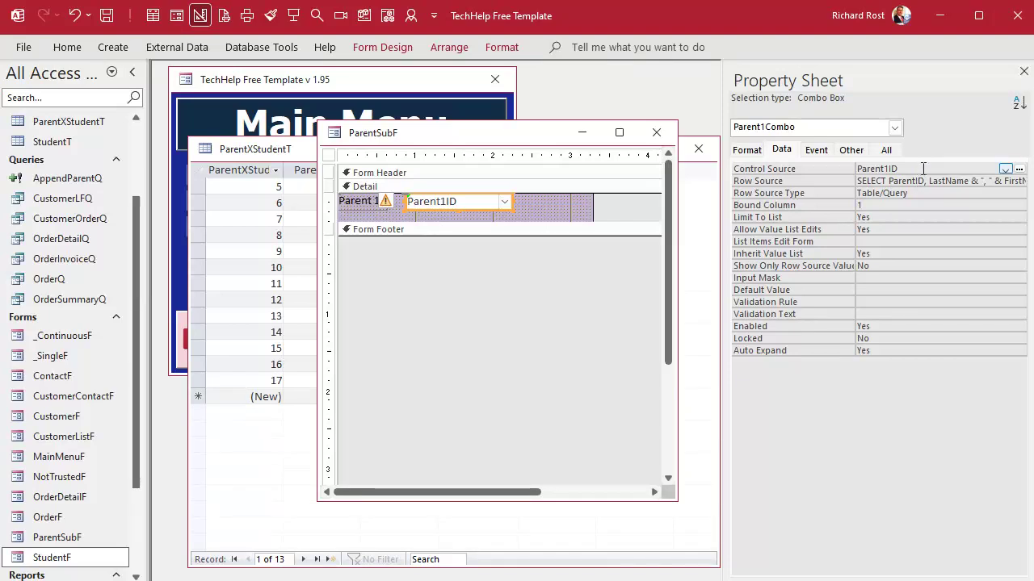
{"action": "left_click", "coordinate": [1006, 169]}
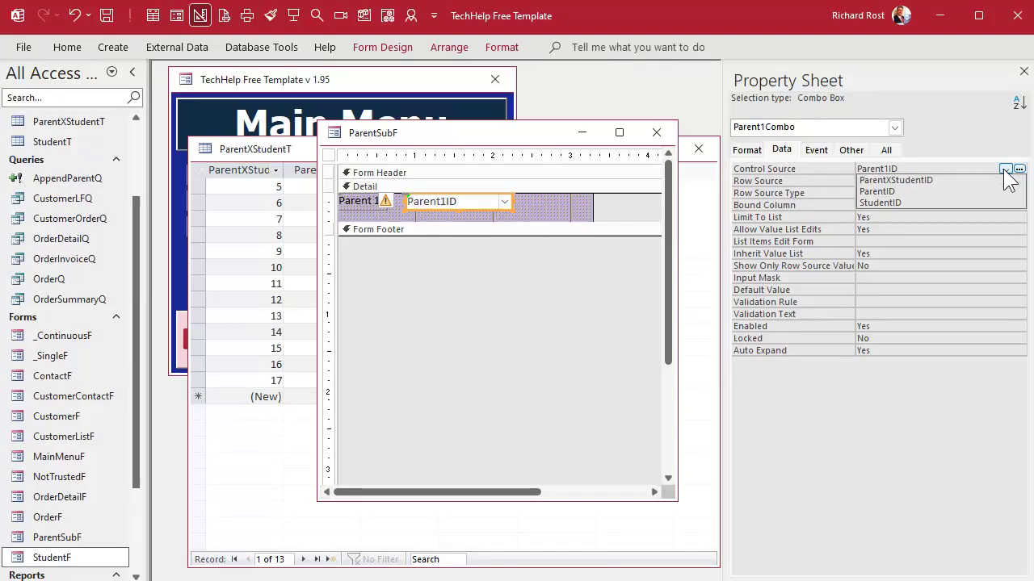
{"action": "left_click", "coordinate": [951, 190]}
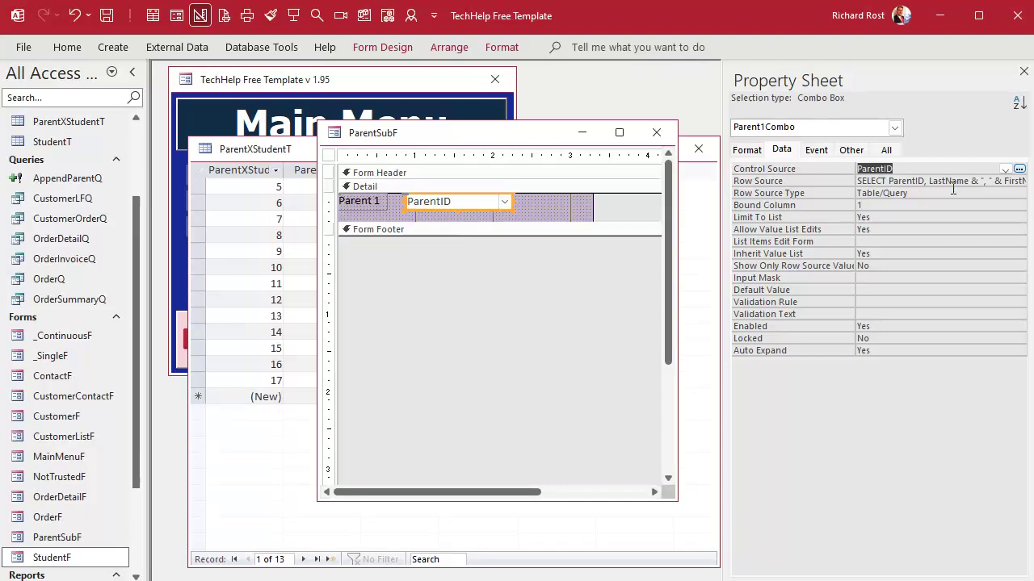
{"action": "left_click", "coordinate": [894, 150]}
{"action": "left_click", "coordinate": [898, 168]}
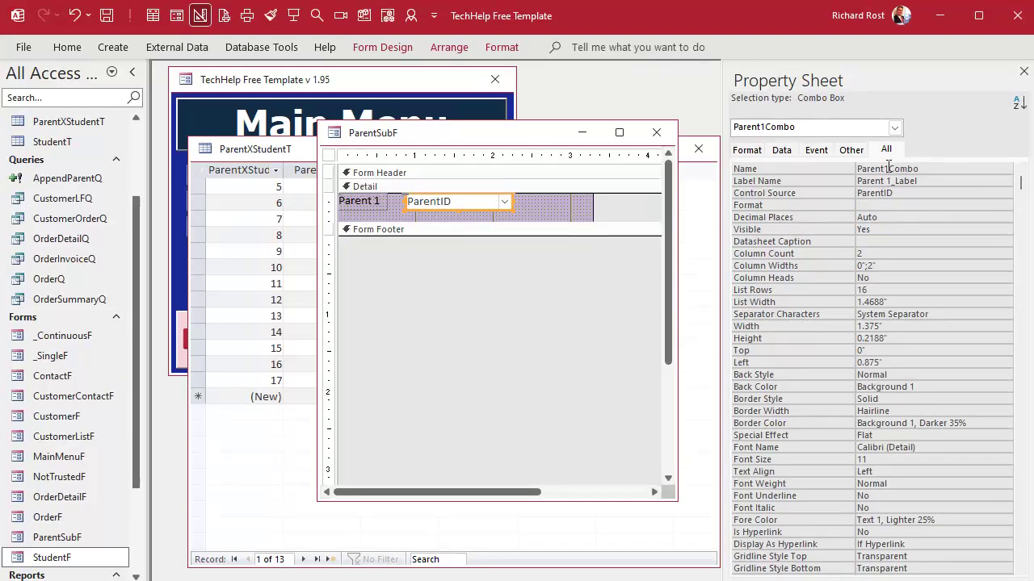
{"action": "key", "text": "BackSpace"}
- Delete the Parent 1 label, fit the ParentID combo box at the detail section's upper-left corner about 1.67" wide, and shrink the section around it
{"action": "left_click", "coordinate": [546, 205]}
{"action": "left_click", "coordinate": [376, 199]}
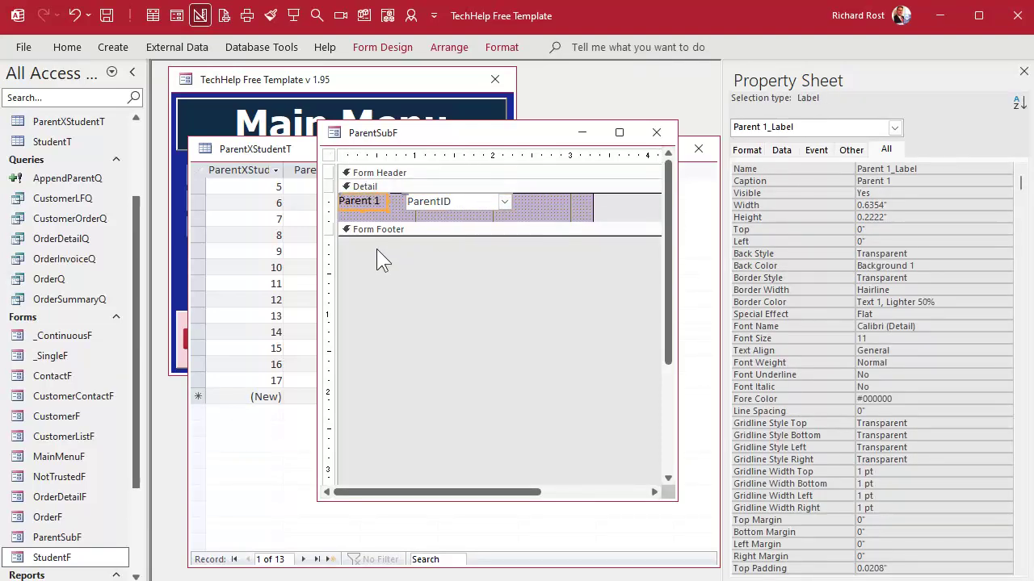
{"action": "key", "text": "Delete"}
{"action": "mouse_move", "coordinate": [450, 207]}
{"action": "left_mouse_down"}
{"action": "mouse_move", "coordinate": [382, 207]}
{"action": "mouse_move", "coordinate": [470, 208]}
{"action": "left_mouse_up"}
{"action": "left_click_drag", "start_coordinate": [594, 197], "coordinate": [443, 189]}
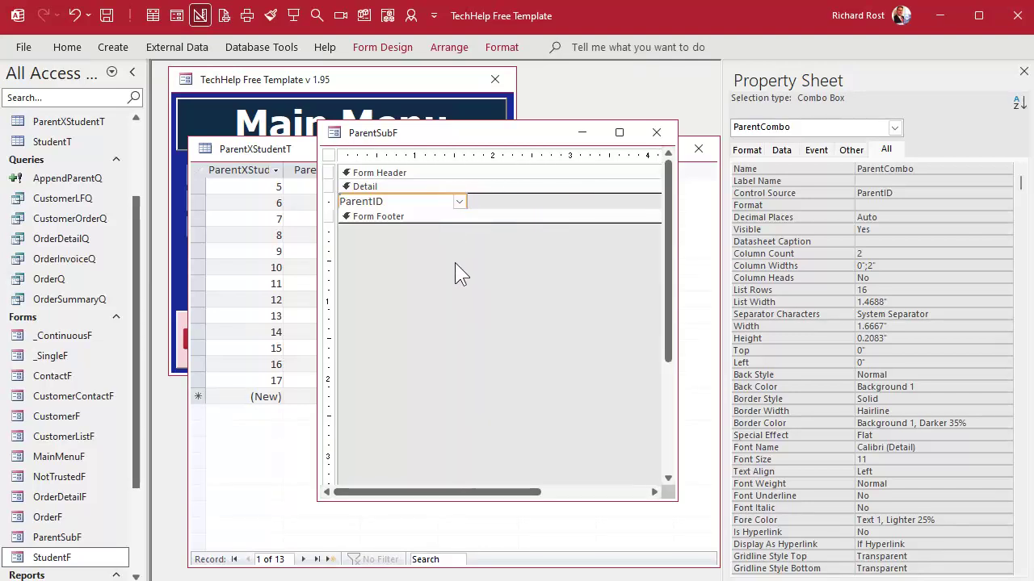
- Close ParentSubF and the ParentXStudentT table, and reopen ParentSubF to check its list of parents
{"action": "left_click", "coordinate": [655, 132]}
{"action": "left_click", "coordinate": [695, 148]}
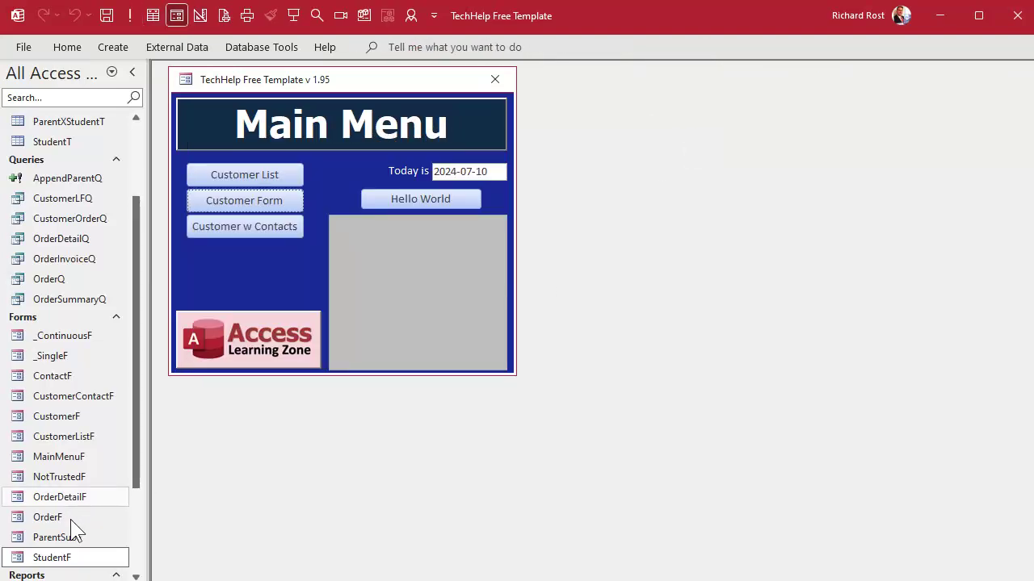
{"action": "double_click", "coordinate": [68, 539]}
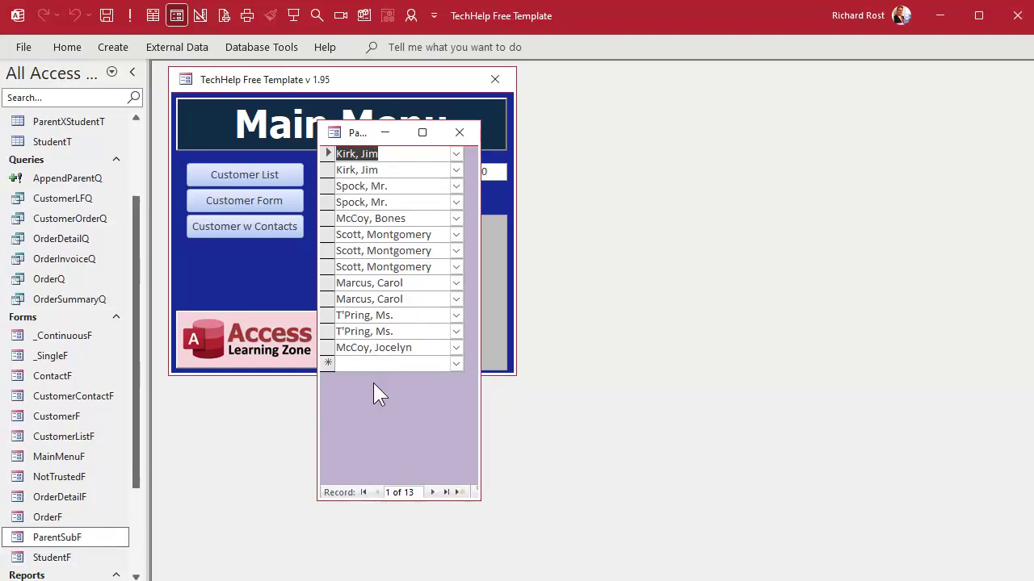
{"action": "left_click", "coordinate": [460, 134]}
- Open StudentF in Design View, insert ParentSubF as a subform beside the name fields and delete the subform's label
{"action": "double_click", "coordinate": [63, 557]}
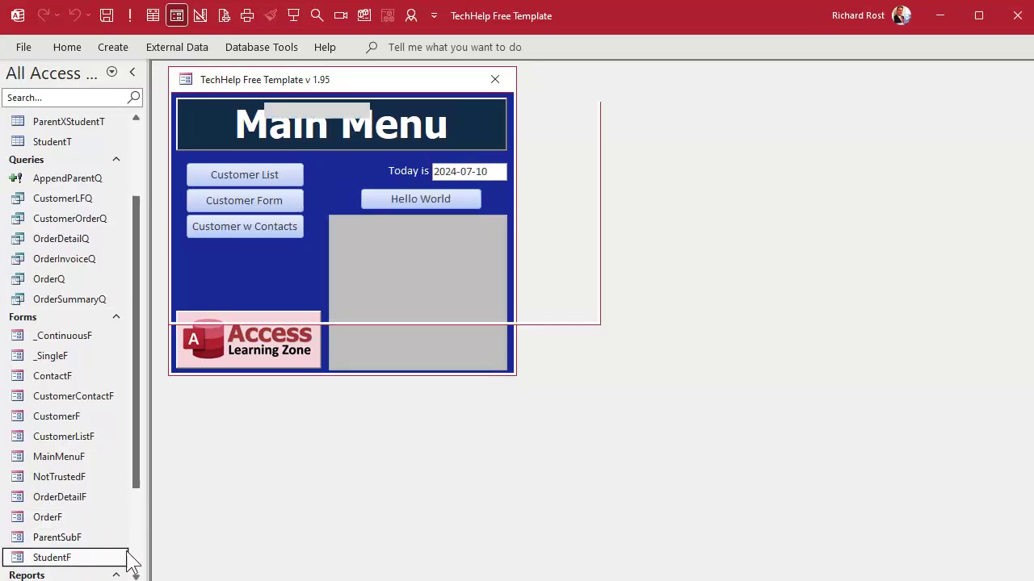
{"action": "right_click", "coordinate": [404, 149]}
{"action": "left_click", "coordinate": [462, 206]}
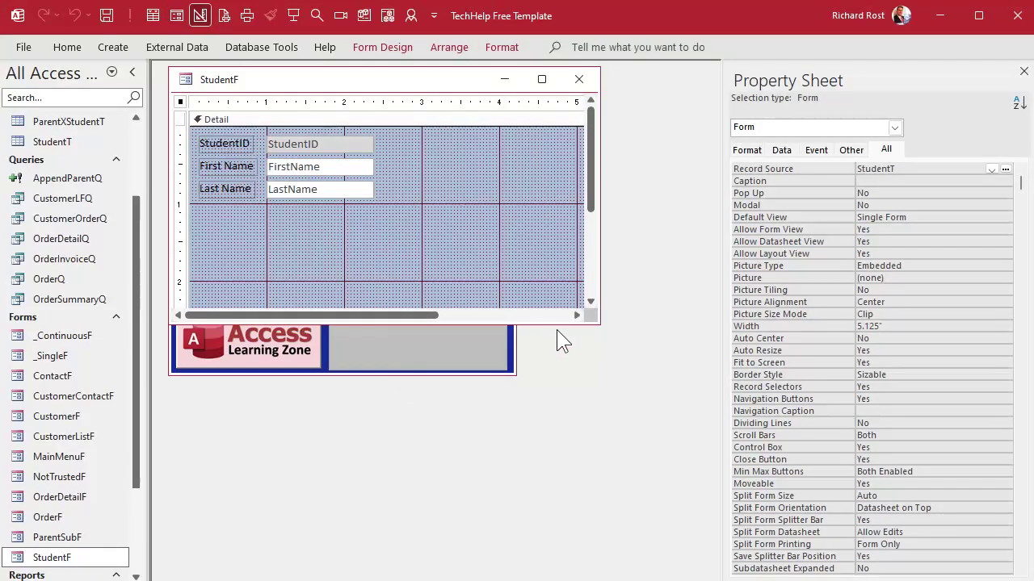
{"action": "left_click_drag", "start_coordinate": [589, 318], "coordinate": [674, 352]}
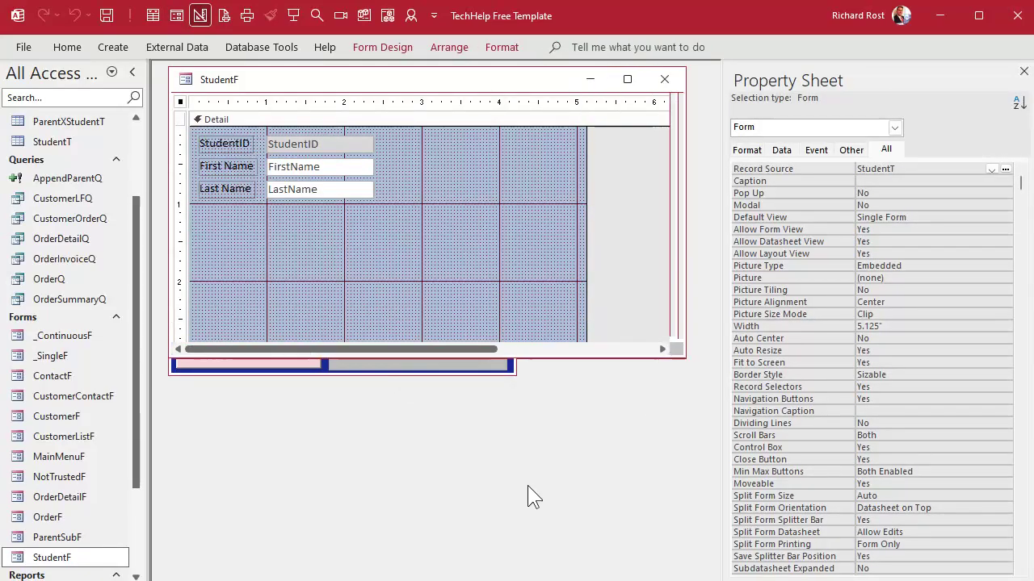
{"action": "left_click_drag", "start_coordinate": [81, 542], "coordinate": [409, 154]}
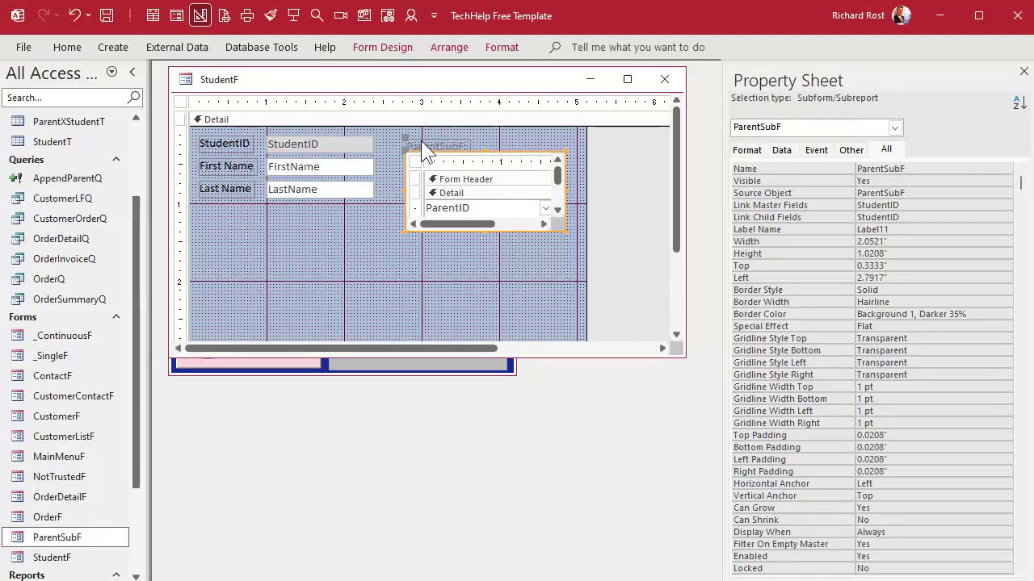
{"action": "left_click", "coordinate": [424, 147]}
{"action": "key", "text": "Delete"}
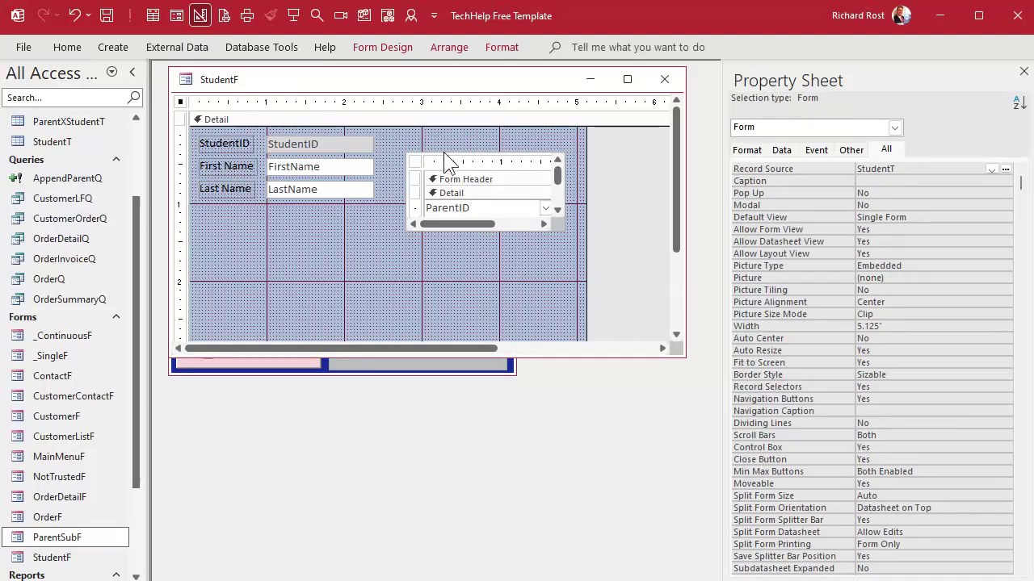
- Move the subform near the top of StudentF's detail section, about 2.63" from the left, and make it about 1.25" high
{"action": "left_click", "coordinate": [434, 150]}
{"action": "left_click_drag", "start_coordinate": [433, 147], "coordinate": [422, 131]}
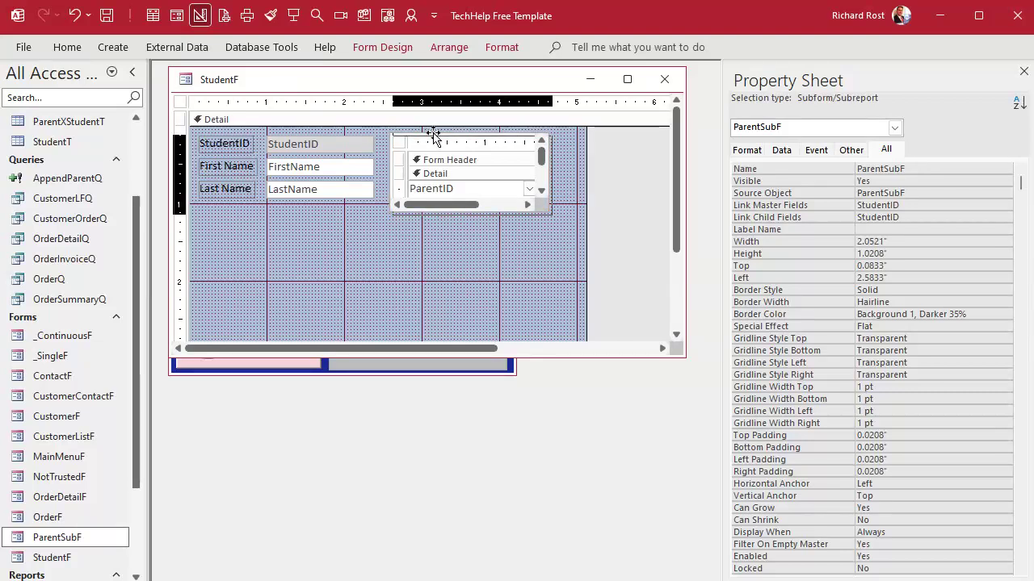
{"action": "key", "text": "Right"}
{"action": "key", "text": "Down"}
{"action": "left_click_drag", "start_coordinate": [473, 217], "coordinate": [472, 233]}
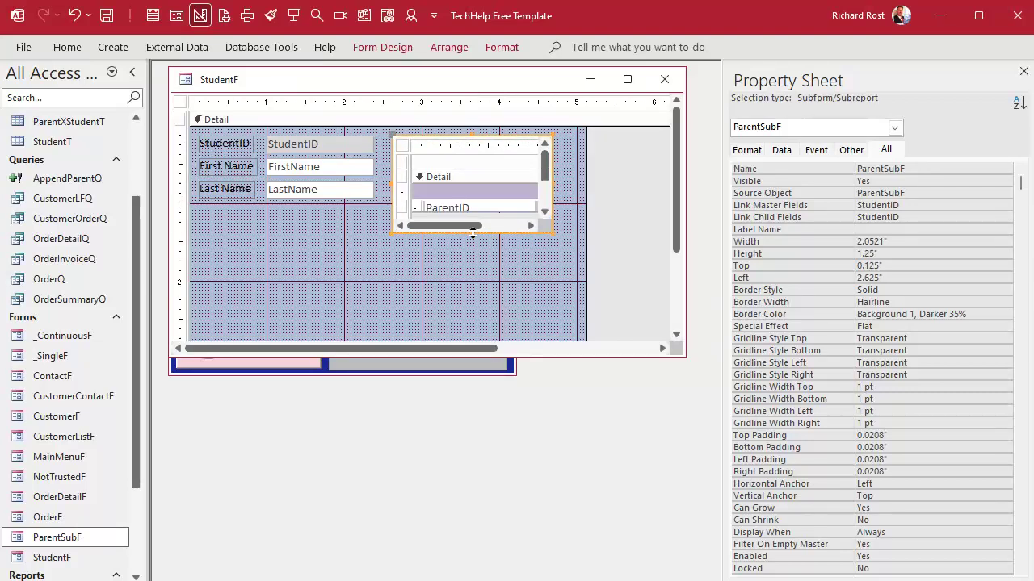
- Shorten StudentF's detail section to about 1.54" high and close the form
{"action": "left_click", "coordinate": [483, 267]}
{"action": "left_click_drag", "start_coordinate": [486, 340], "coordinate": [487, 243]}
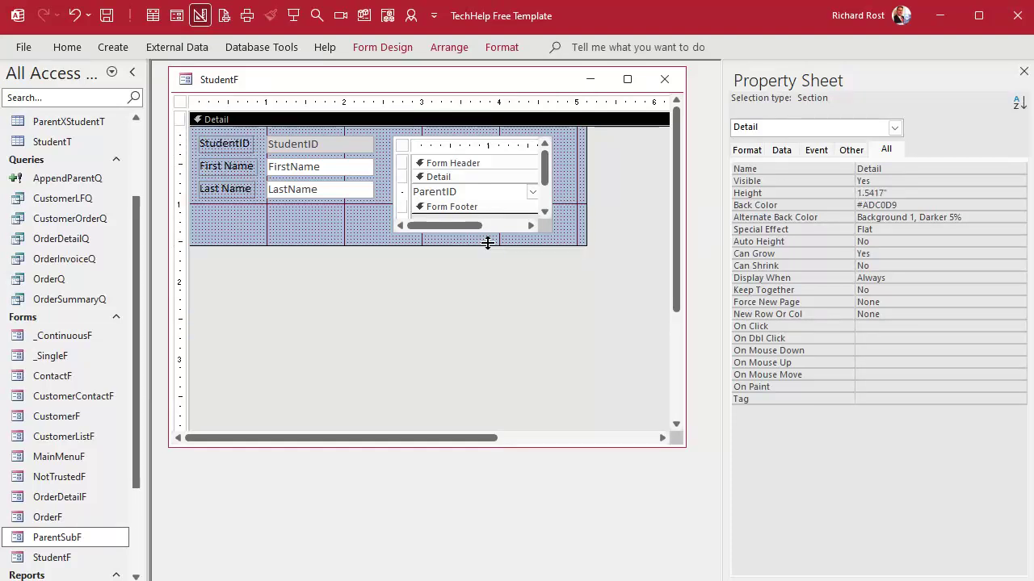
{"action": "left_click", "coordinate": [664, 80]}
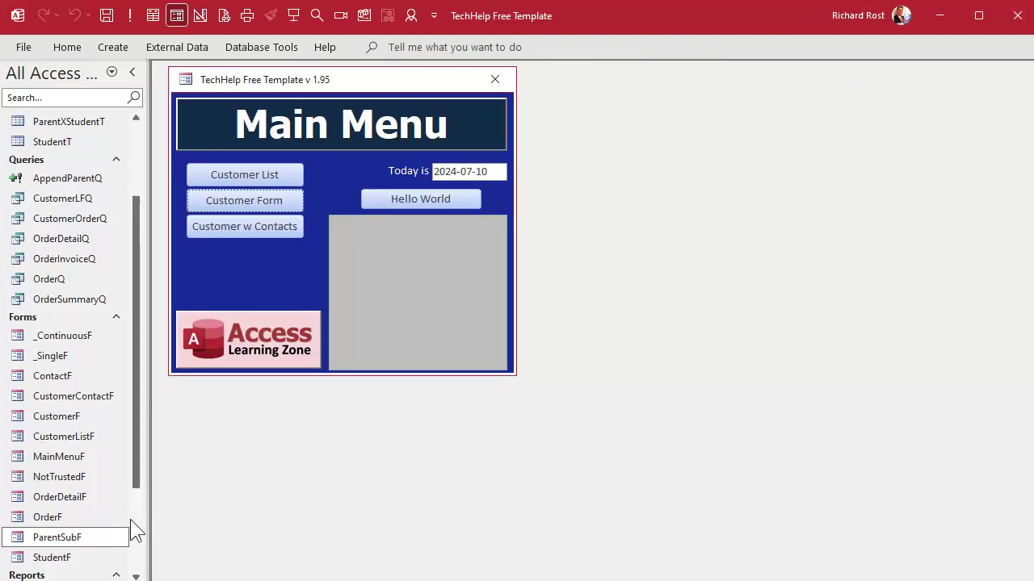
- Open StudentF in Form View and add Spock, Mr. as another parent of student 1 in the subform
{"action": "double_click", "coordinate": [68, 539]}
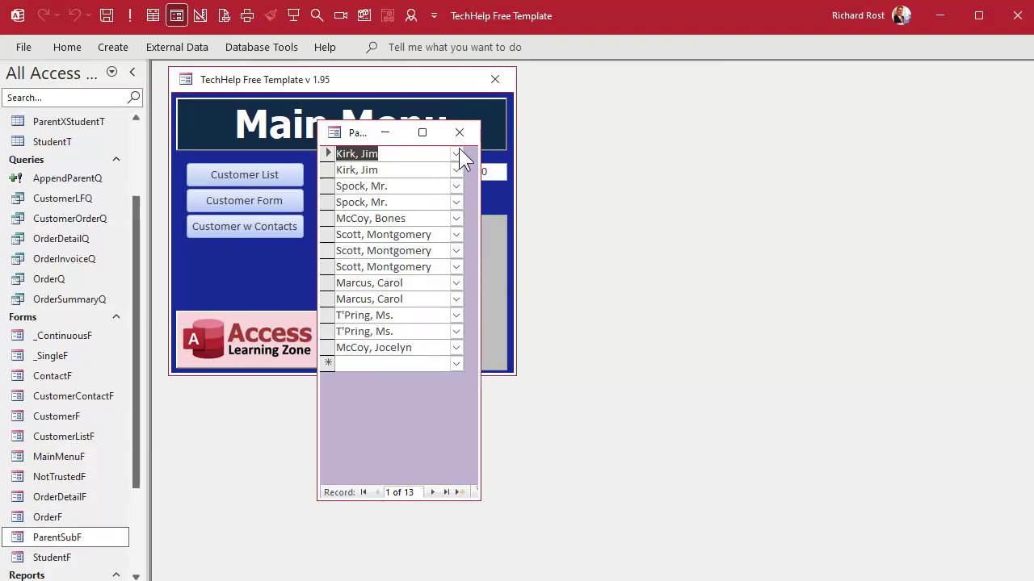
{"action": "left_click", "coordinate": [460, 132]}
{"action": "double_click", "coordinate": [66, 557]}
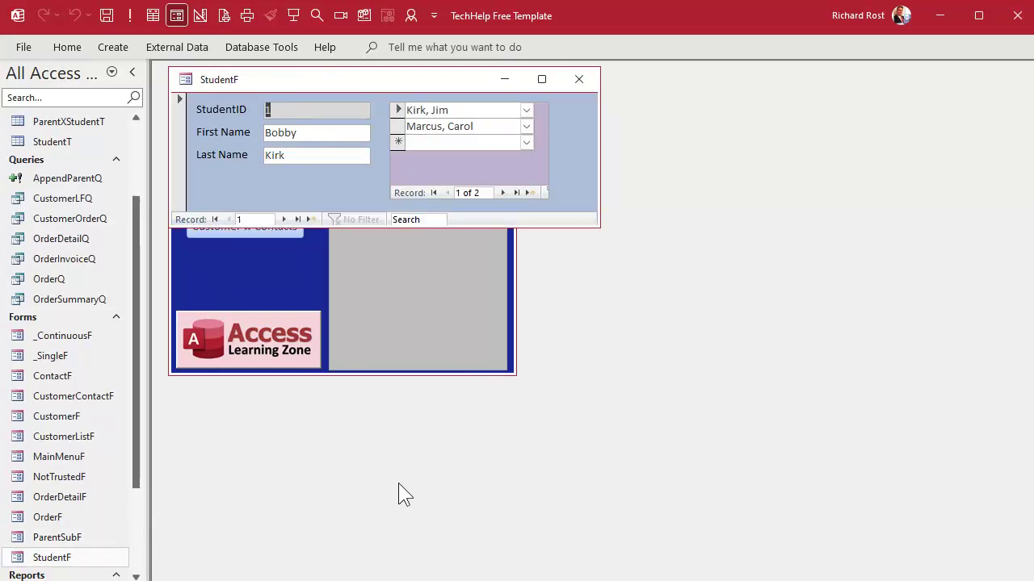
{"action": "left_click", "coordinate": [526, 143]}
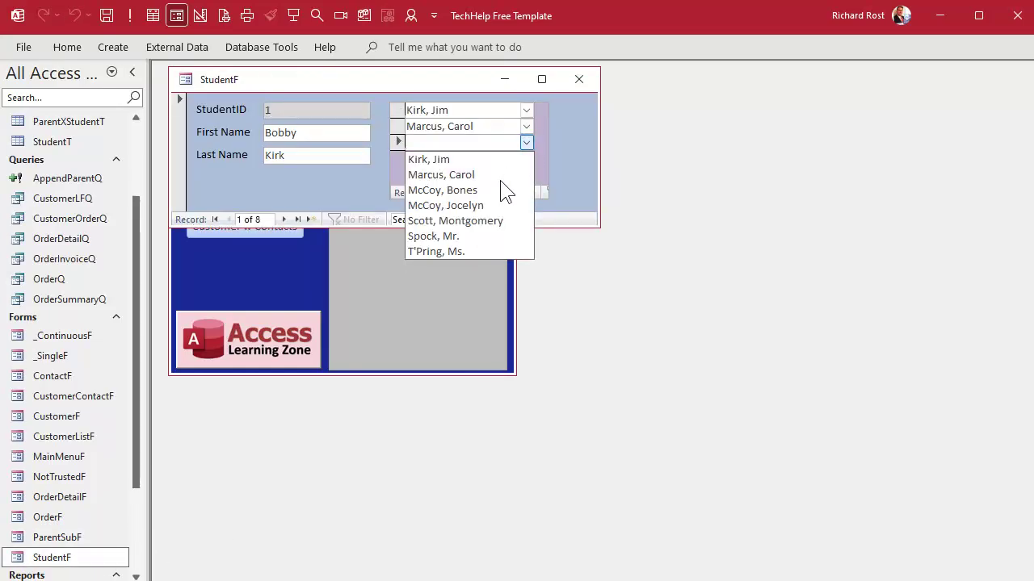
{"action": "left_click", "coordinate": [475, 236]}
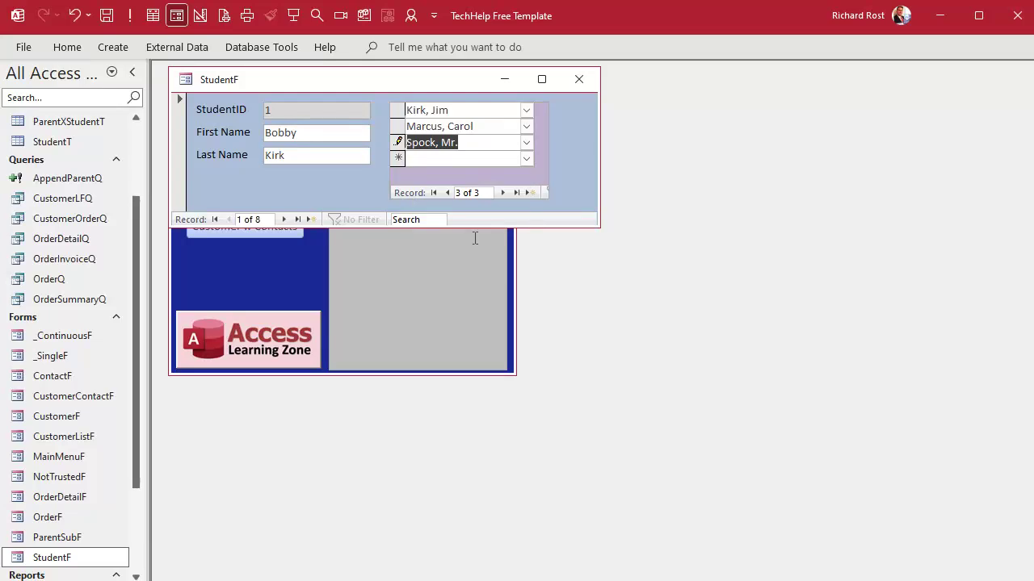
{"action": "left_click", "coordinate": [474, 157]}
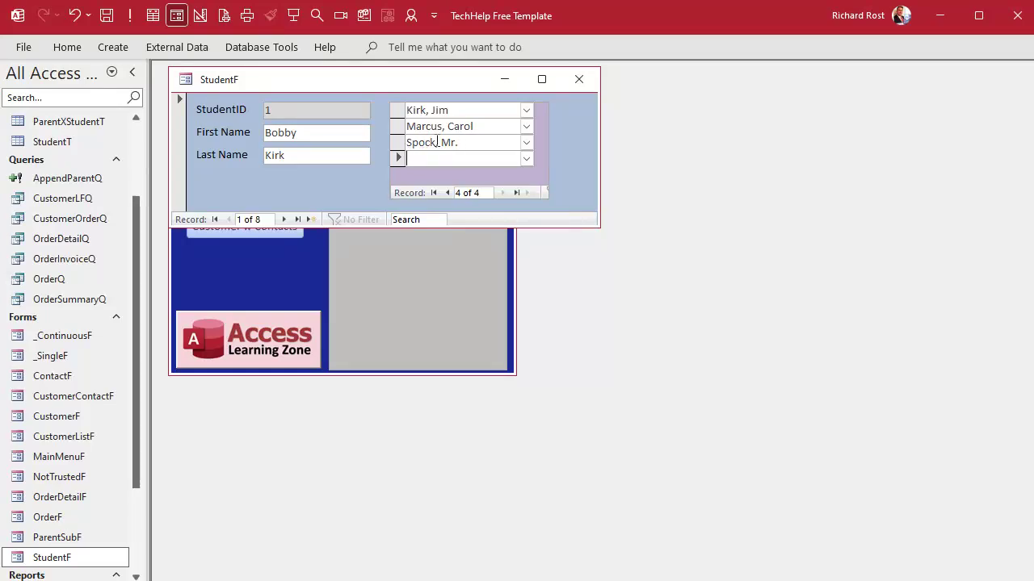
- Examine the newest record in ParentXStudentT and the matching parent in ParentT, and close both tables and StudentF
{"action": "double_click", "coordinate": [65, 123]}
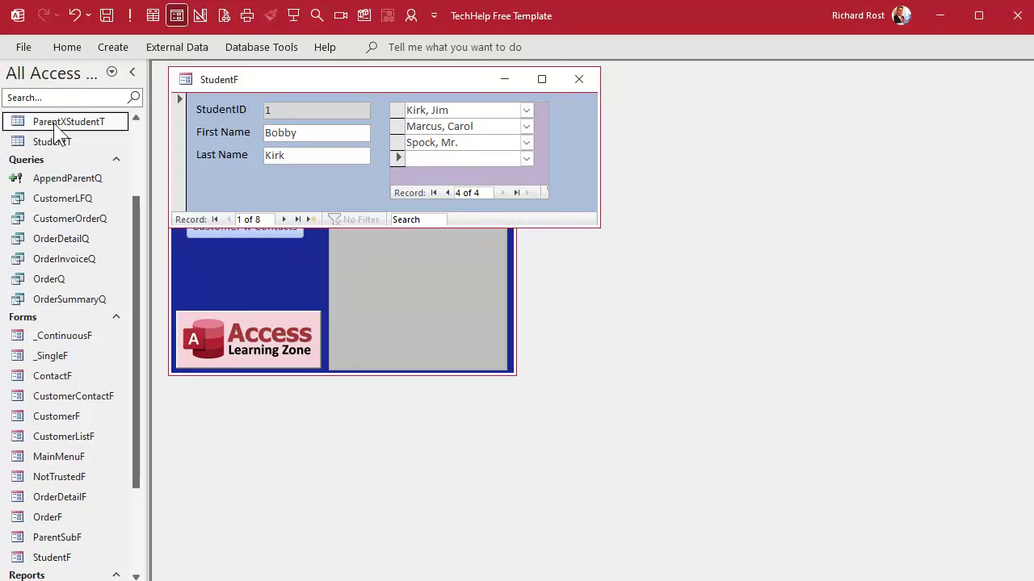
{"action": "left_click", "coordinate": [203, 397]}
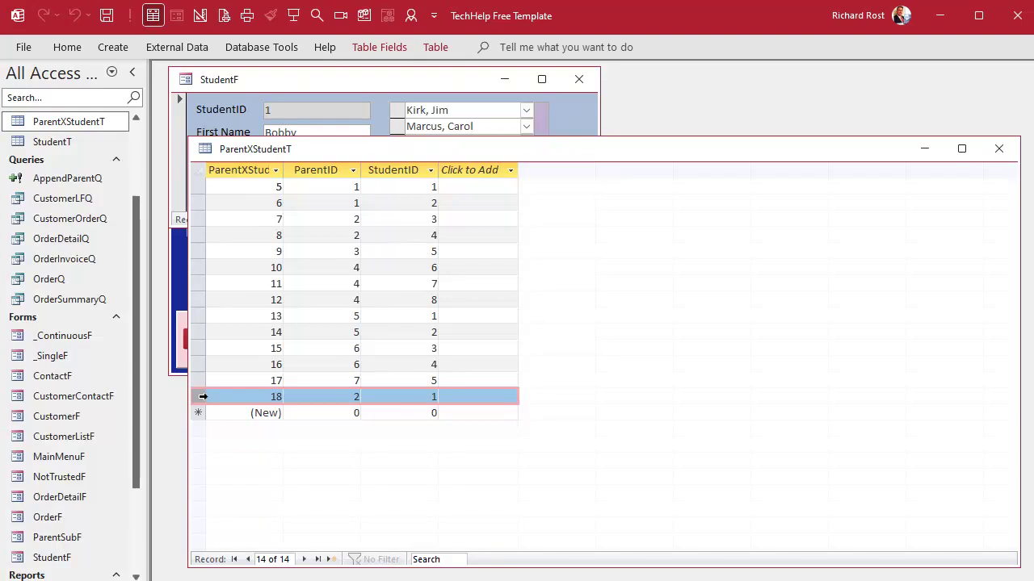
{"action": "left_click", "coordinate": [81, 142]}
{"action": "scroll", "coordinate": [79, 139], "scroll_direction": "up", "scroll_amount": 1}
{"action": "double_click", "coordinate": [79, 139]}
{"action": "left_click", "coordinate": [236, 245]}
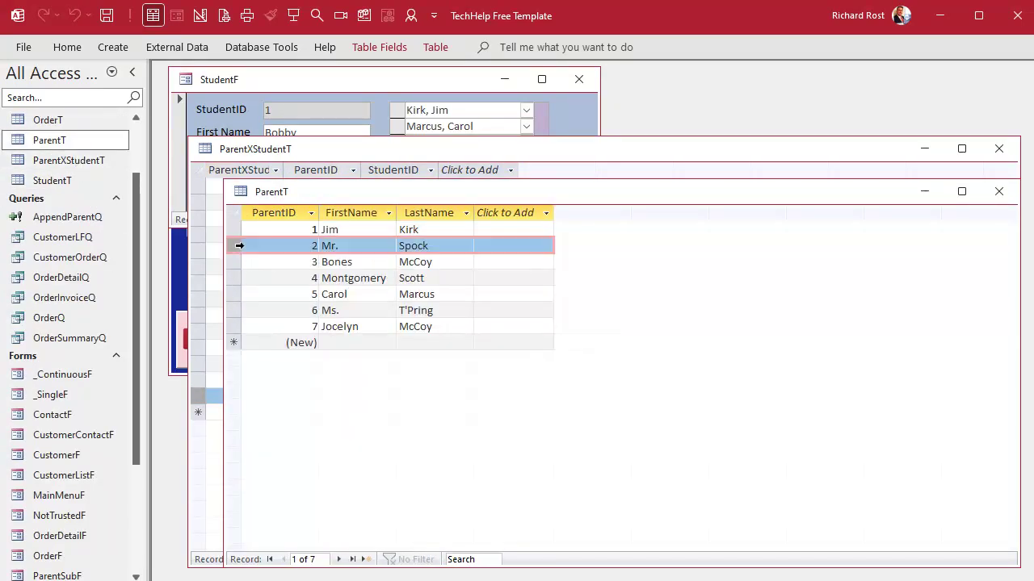
{"action": "left_click", "coordinate": [999, 194]}
{"action": "left_click", "coordinate": [1000, 150]}
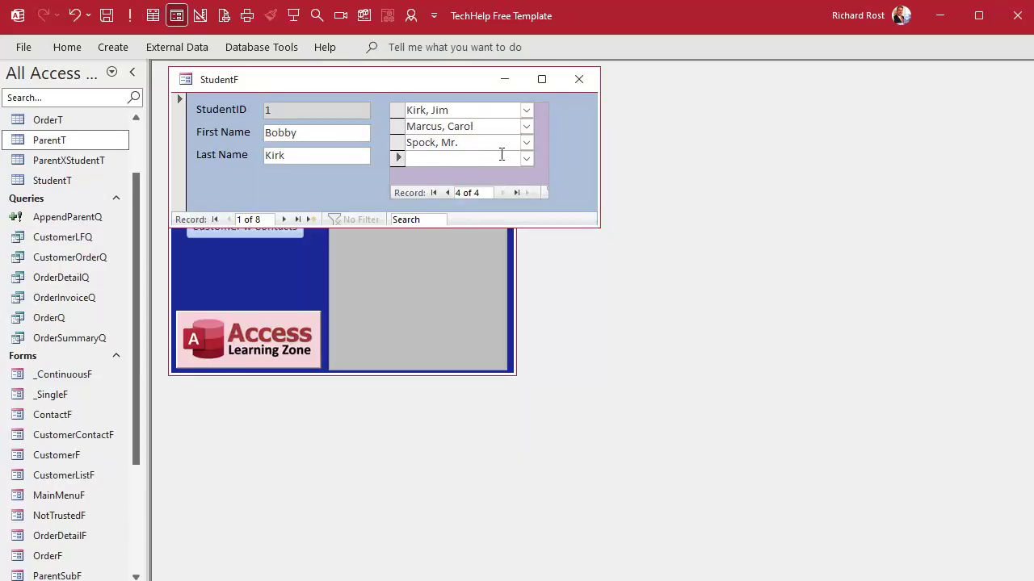
{"action": "left_click", "coordinate": [45, 160]}
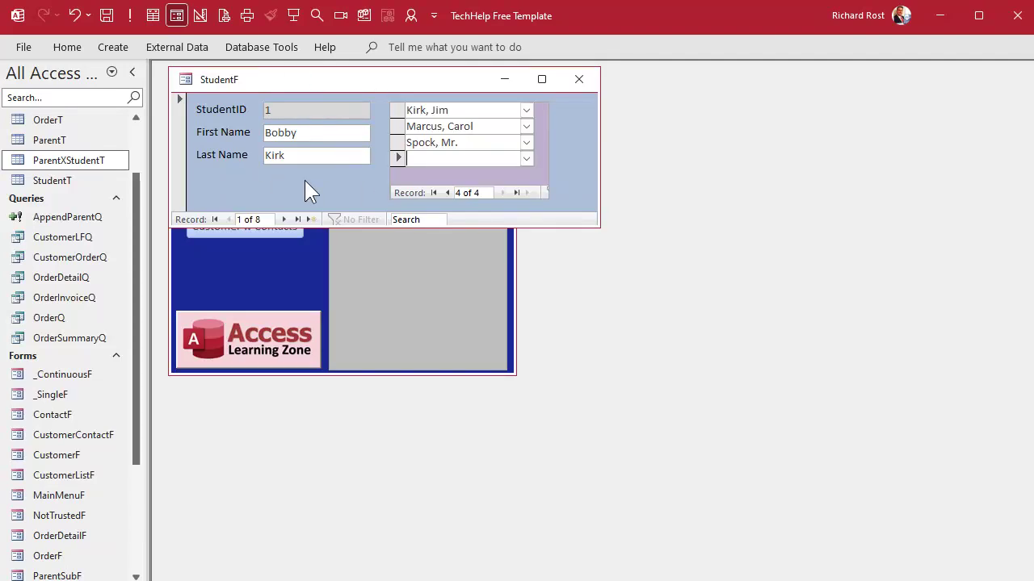
{"action": "left_click", "coordinate": [578, 79]}
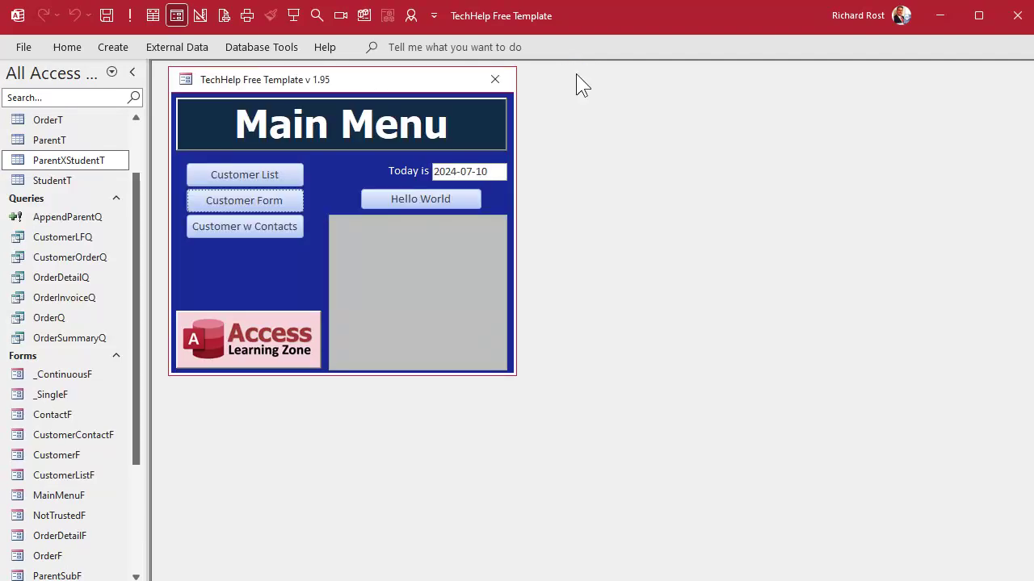
- Make a copy of the _SingleF form named ParentF
{"action": "left_click", "coordinate": [59, 399]}
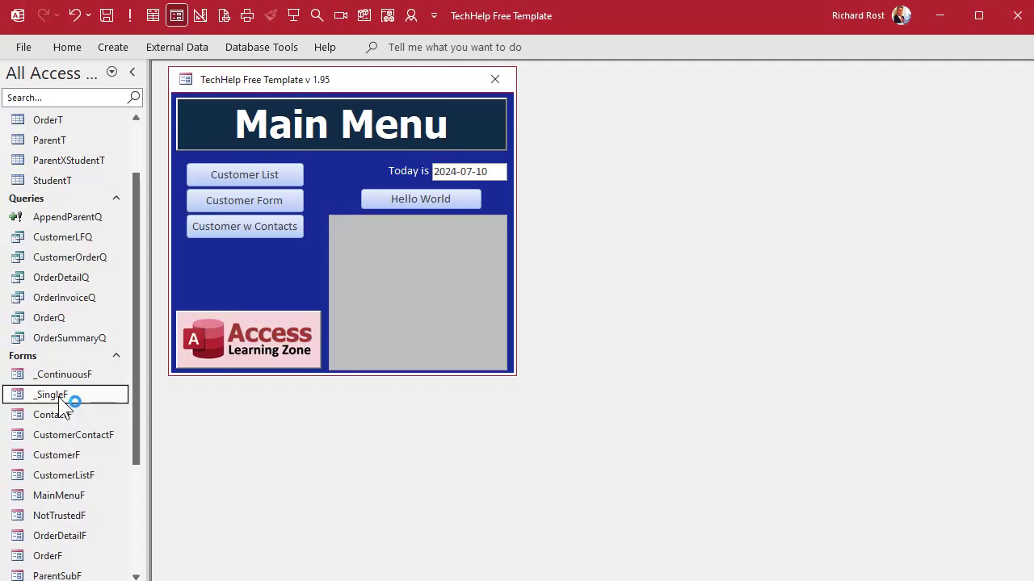
{"action": "key", "text": "ctrl+v"}
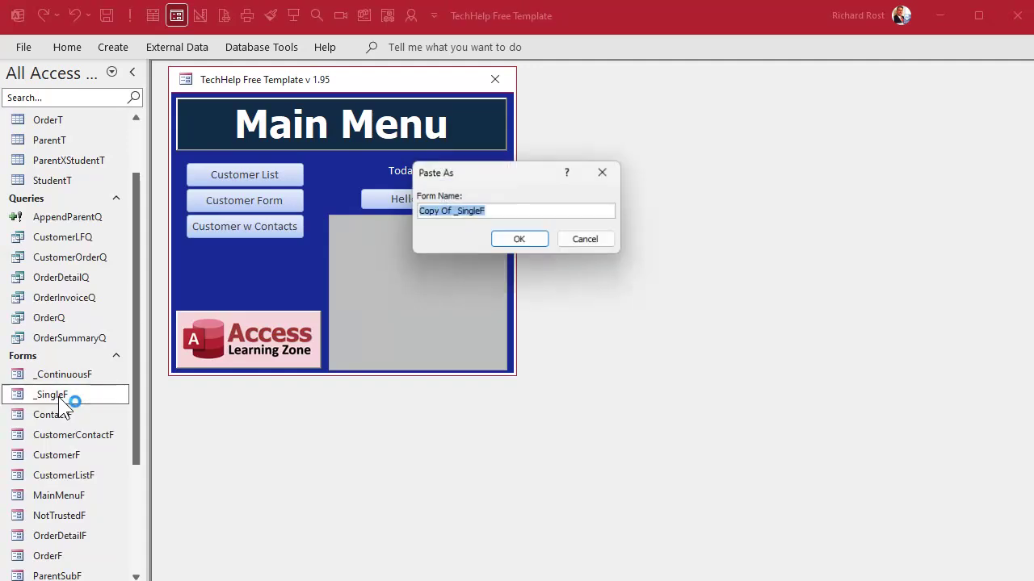
{"action": "type", "text": "ParentF"}
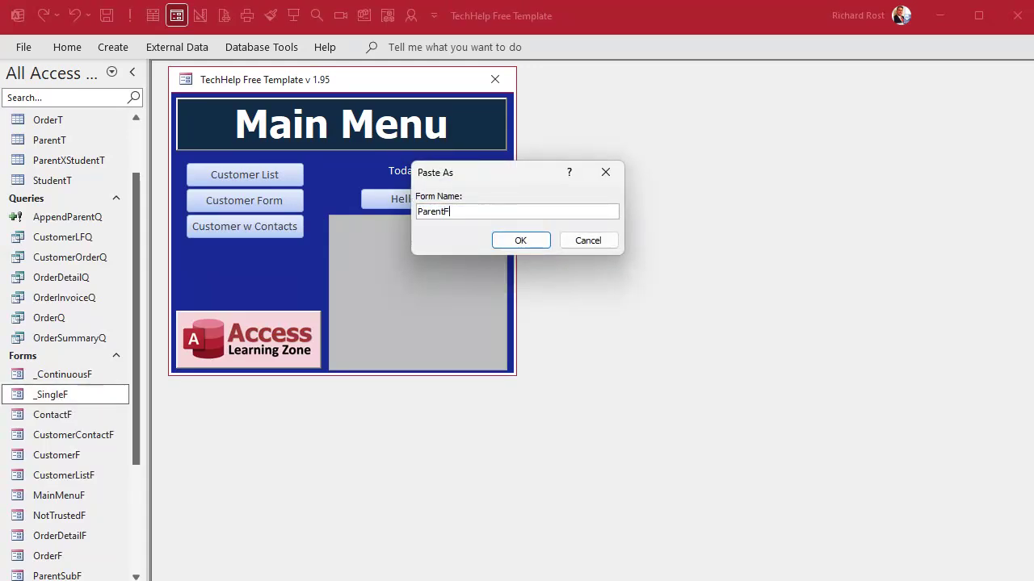
{"action": "key", "text": "Return"}
- Open ParentF in Design View and set the form's record source to ParentT
{"action": "scroll", "coordinate": [41, 478], "scroll_direction": "down", "scroll_amount": 2}
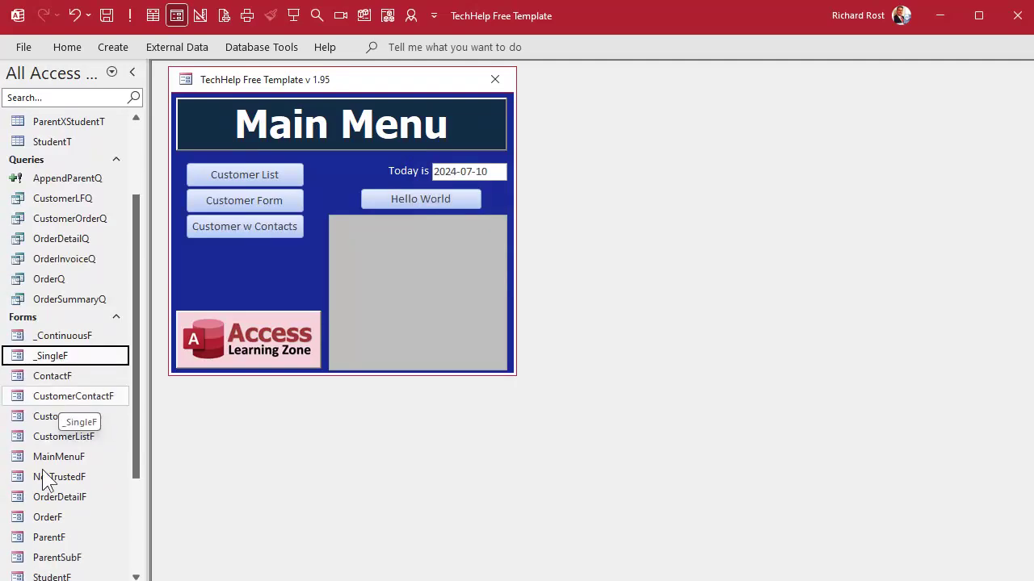
{"action": "double_click", "coordinate": [55, 539]}
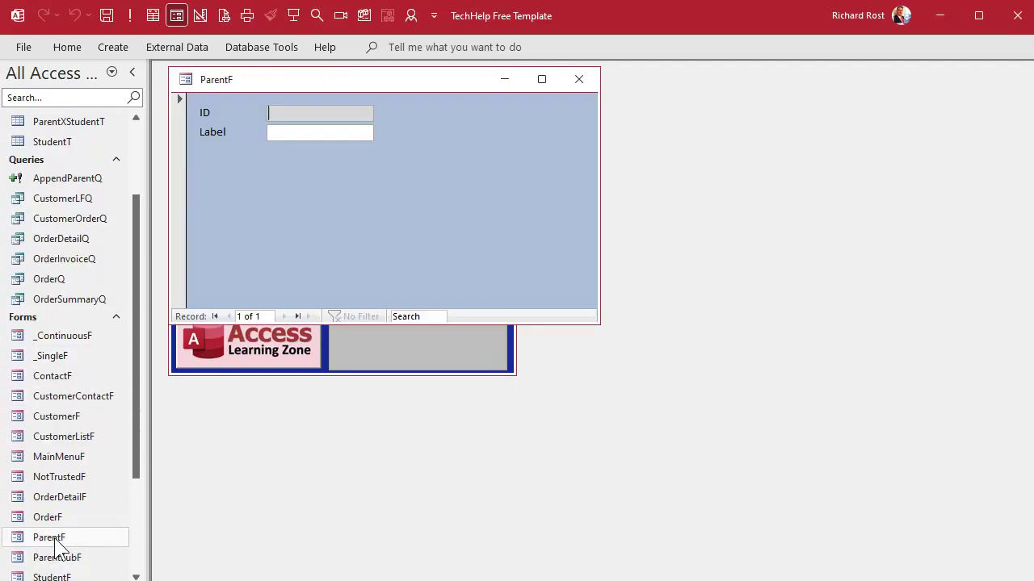
{"action": "right_click", "coordinate": [461, 99]}
{"action": "left_click", "coordinate": [515, 229]}
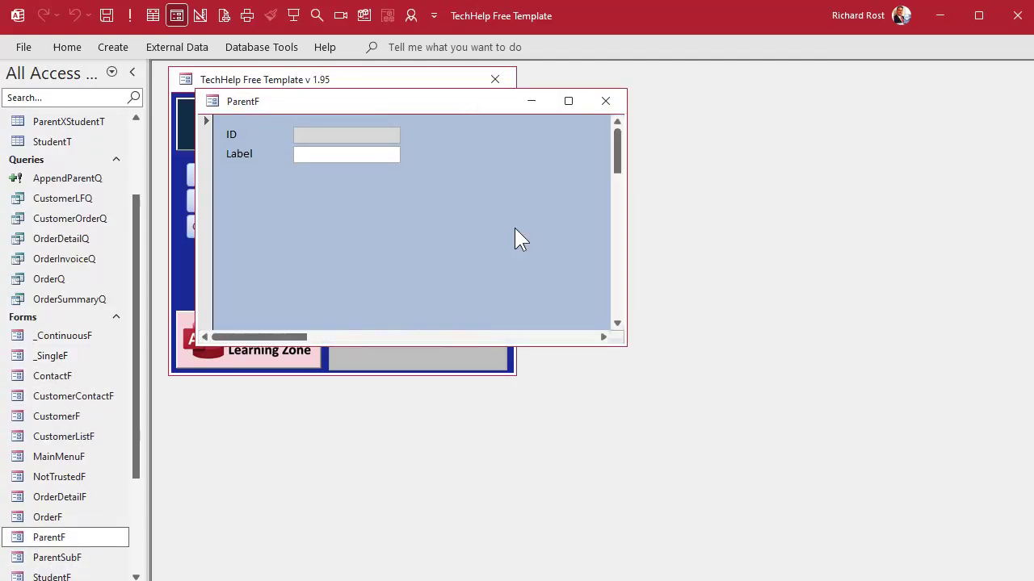
{"action": "left_click", "coordinate": [514, 228]}
{"action": "left_click", "coordinate": [781, 152]}
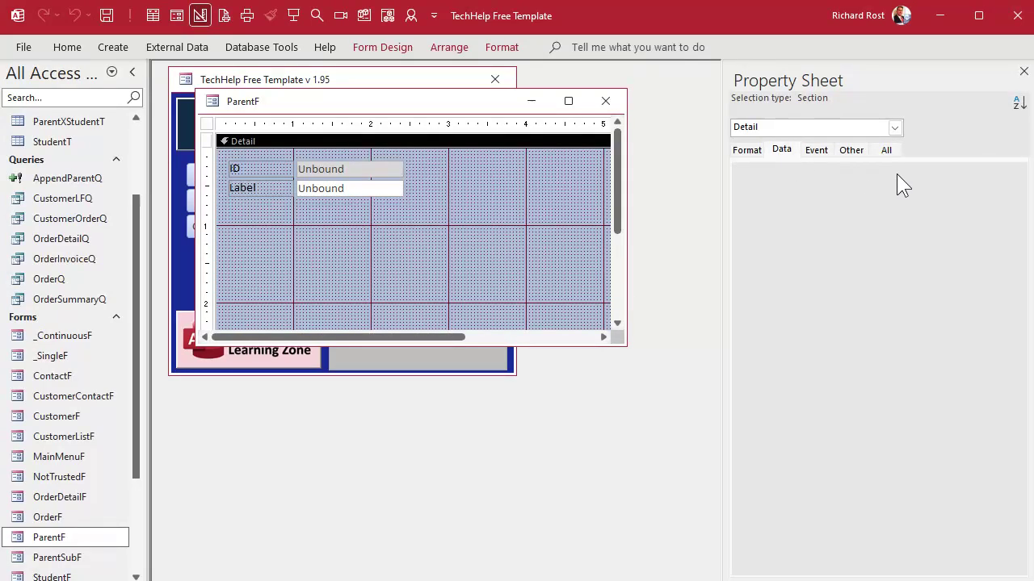
{"action": "left_click", "coordinate": [889, 153]}
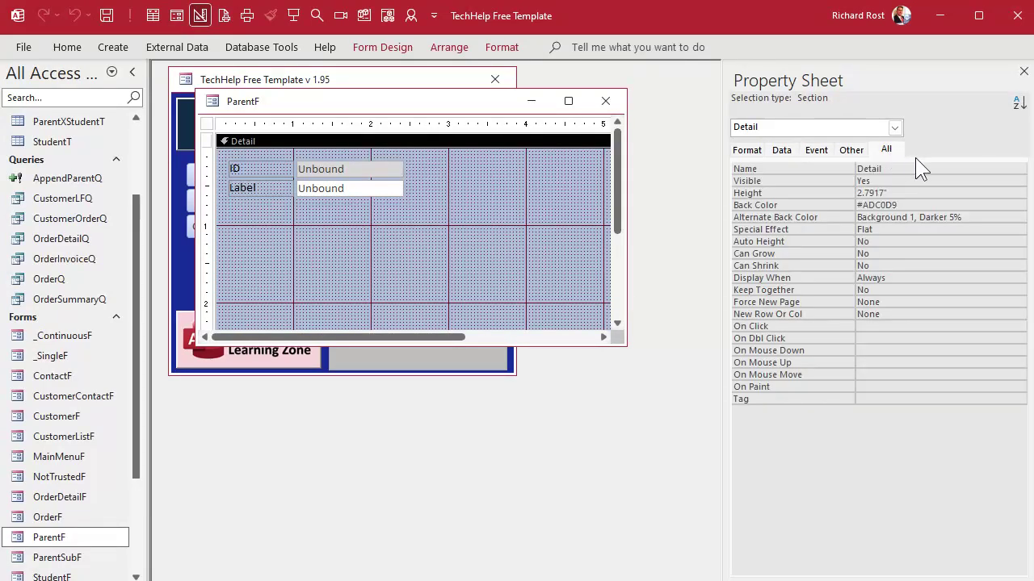
{"action": "left_click", "coordinate": [207, 123]}
{"action": "left_click", "coordinate": [990, 169]}
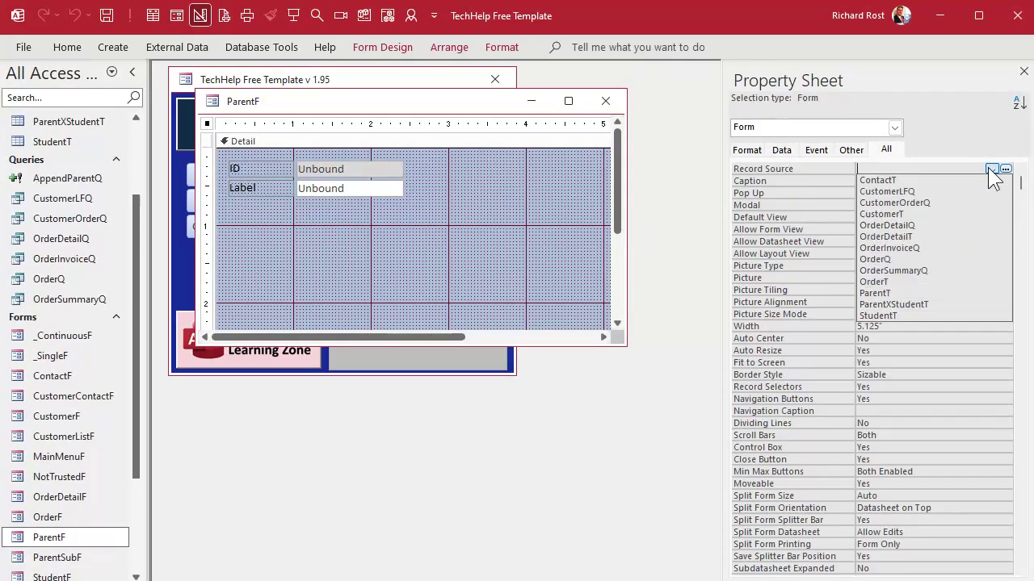
{"action": "left_click", "coordinate": [943, 290]}
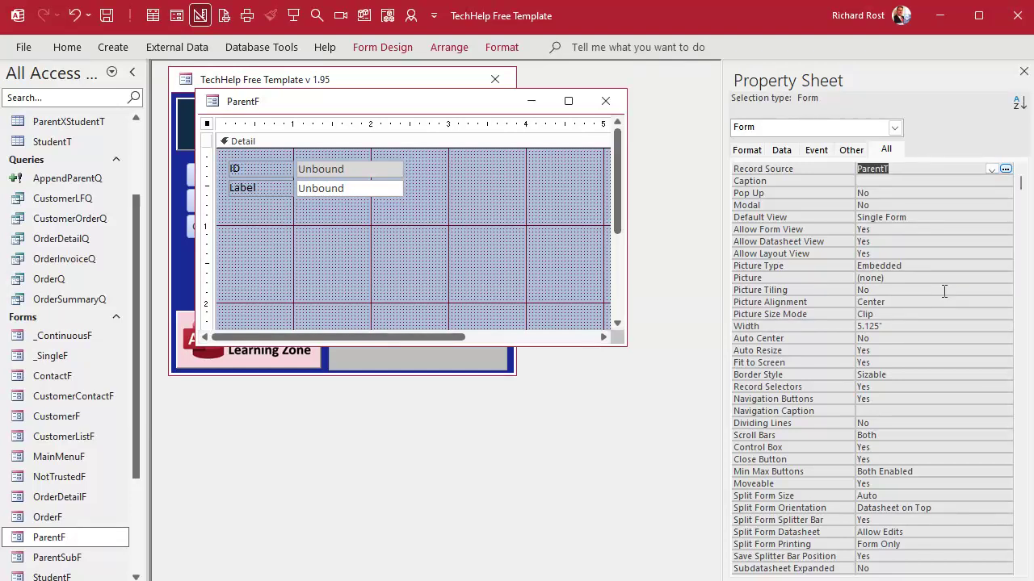
- Add the ParentID, FirstName and LastName fields to ParentF's detail section, below the placeholder controls
{"action": "left_click", "coordinate": [502, 174]}
{"action": "left_click", "coordinate": [401, 47]}
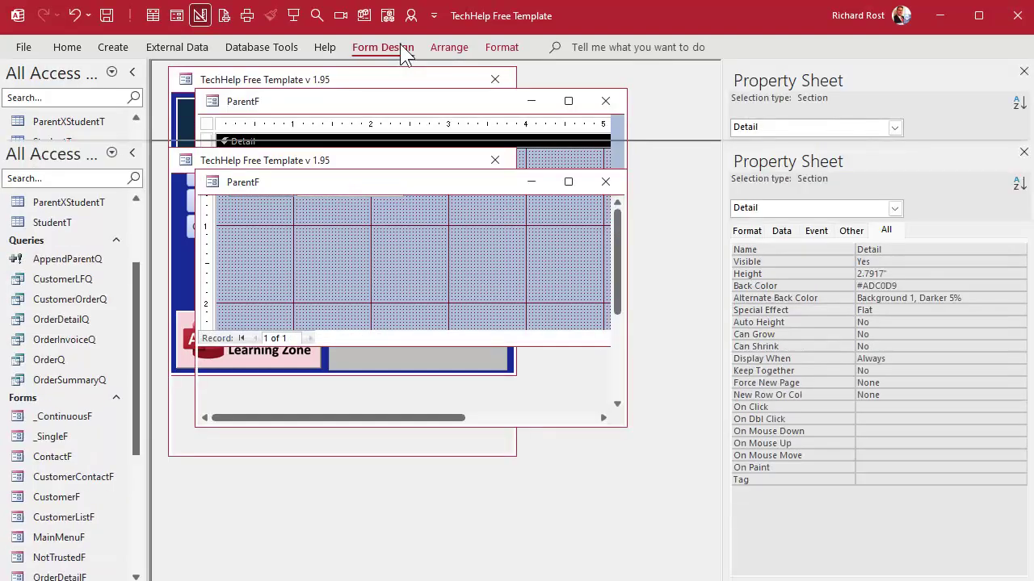
{"action": "left_click", "coordinate": [712, 103]}
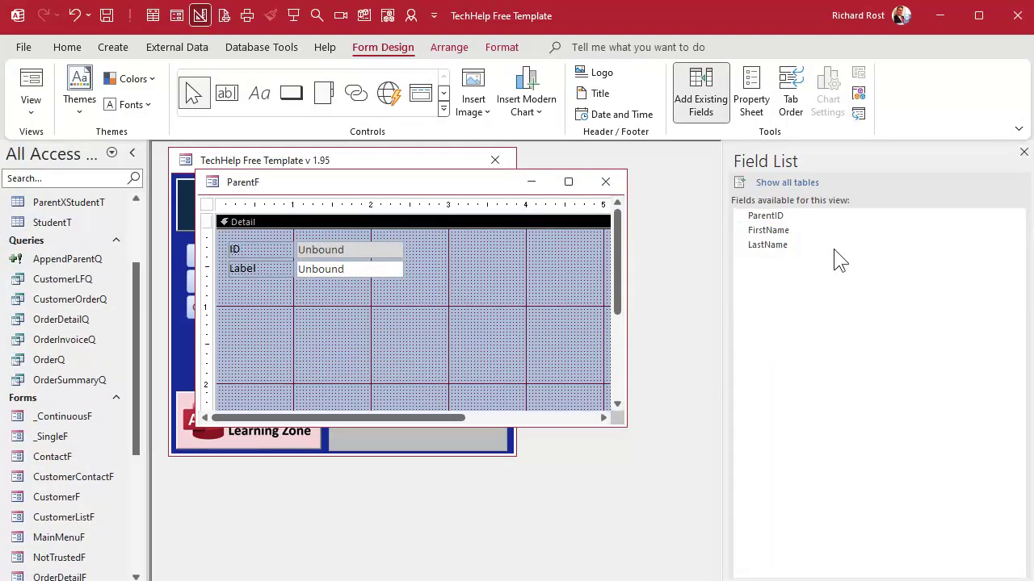
{"action": "left_click", "coordinate": [808, 217]}
{"action": "left_click", "coordinate": [804, 245], "text": "shift"}
{"action": "left_click_drag", "start_coordinate": [803, 245], "coordinate": [350, 300]}
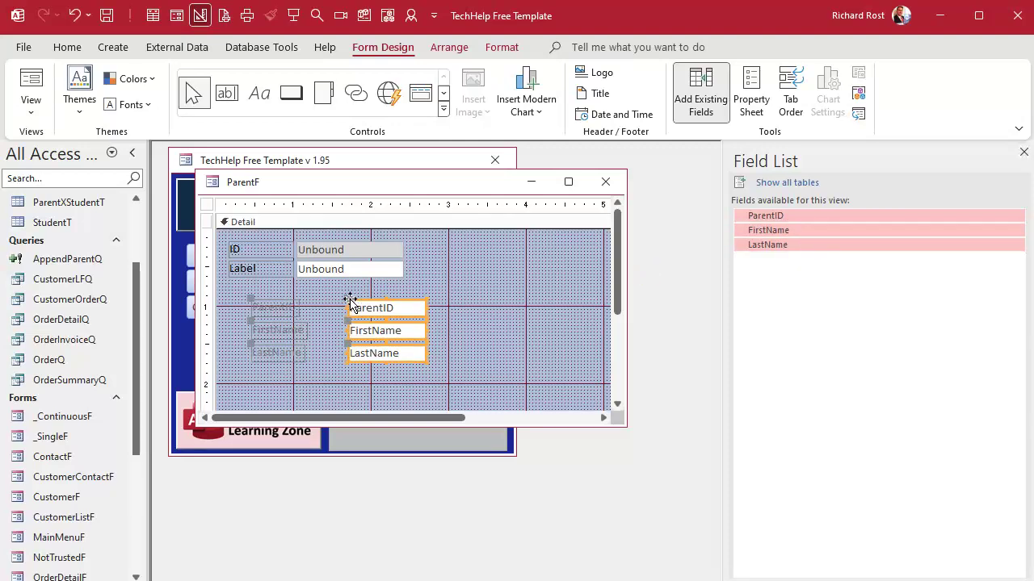
- Copy the ID placeholder's formatting to ParentID and the Label placeholder's formatting to FirstName and LastName
{"action": "left_click", "coordinate": [336, 251]}
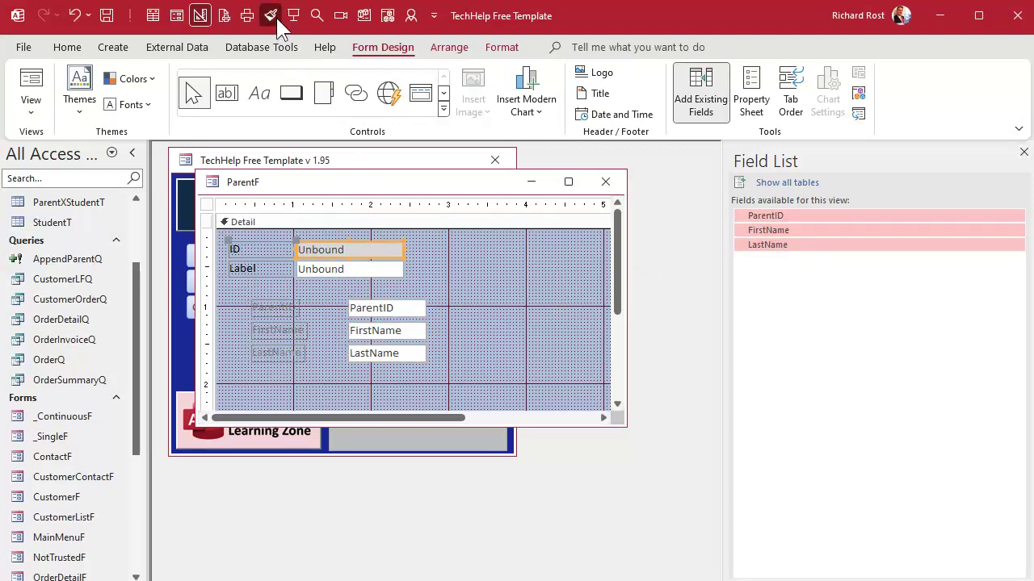
{"action": "left_click", "coordinate": [352, 270]}
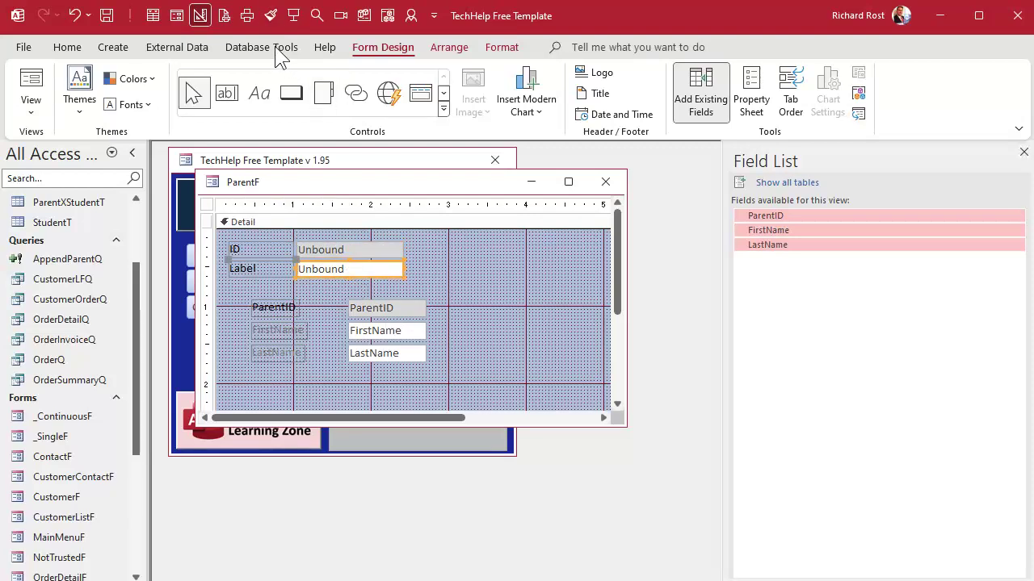
{"action": "left_click", "coordinate": [271, 15]}
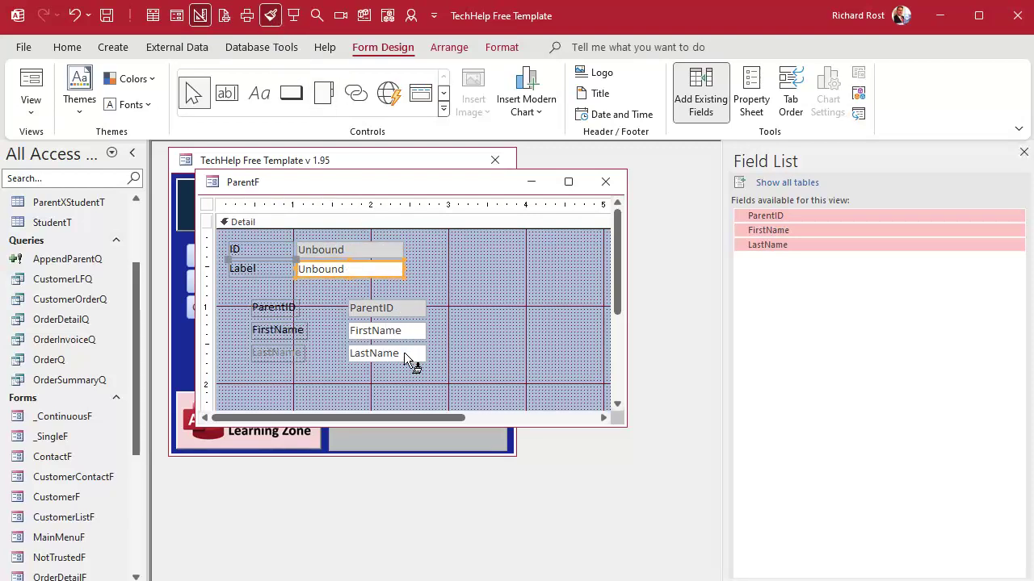
- Delete the unbound ID and Label placeholders and move the three parent fields up into their place
{"action": "left_click_drag", "start_coordinate": [440, 236], "coordinate": [375, 299]}
{"action": "key", "text": "Delete"}
{"action": "left_click", "coordinate": [494, 349]}
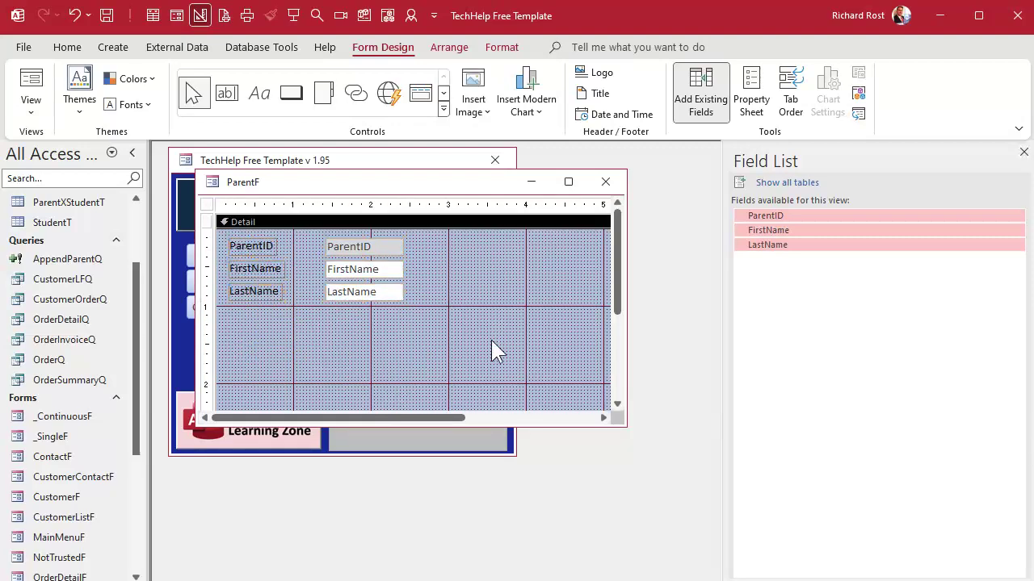
- Enlarge the ParentF design window and give the detail section a medium purple background
{"action": "left_click_drag", "start_coordinate": [625, 423], "coordinate": [658, 487]}
{"action": "left_click", "coordinate": [484, 299]}
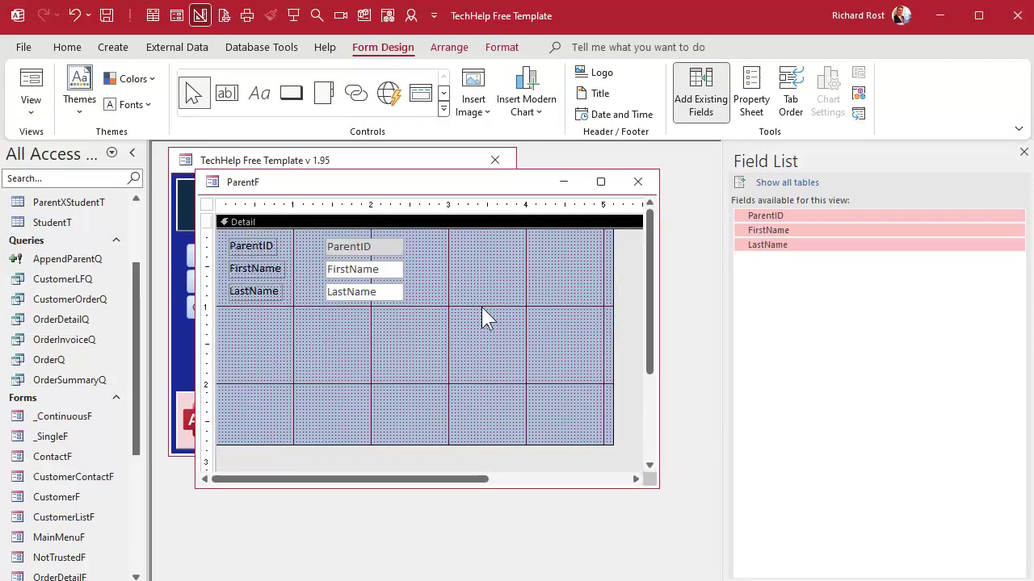
{"action": "left_click", "coordinate": [502, 47]}
{"action": "left_click", "coordinate": [248, 104]}
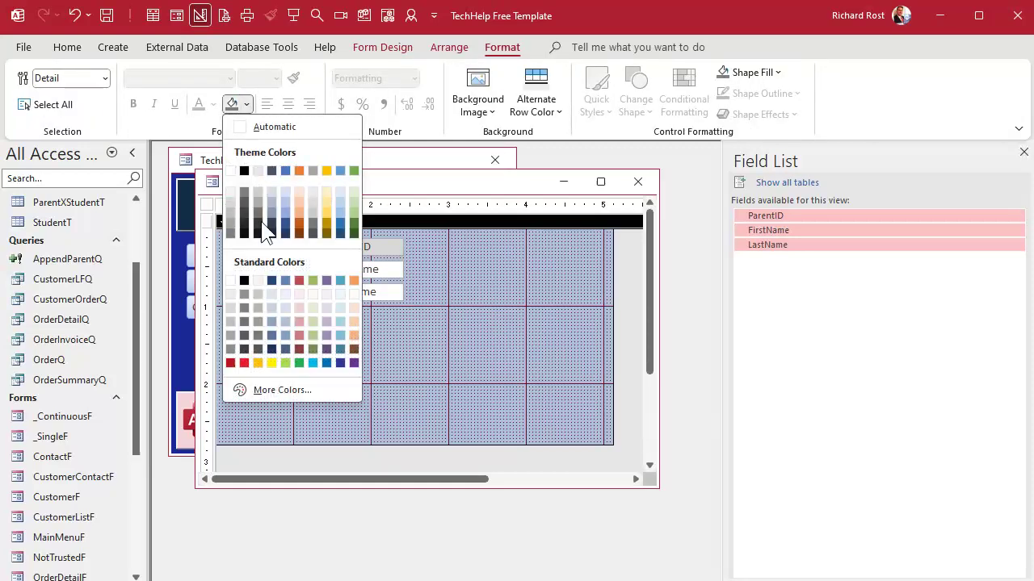
{"action": "left_click", "coordinate": [326, 335]}
{"action": "left_click", "coordinate": [446, 353]}
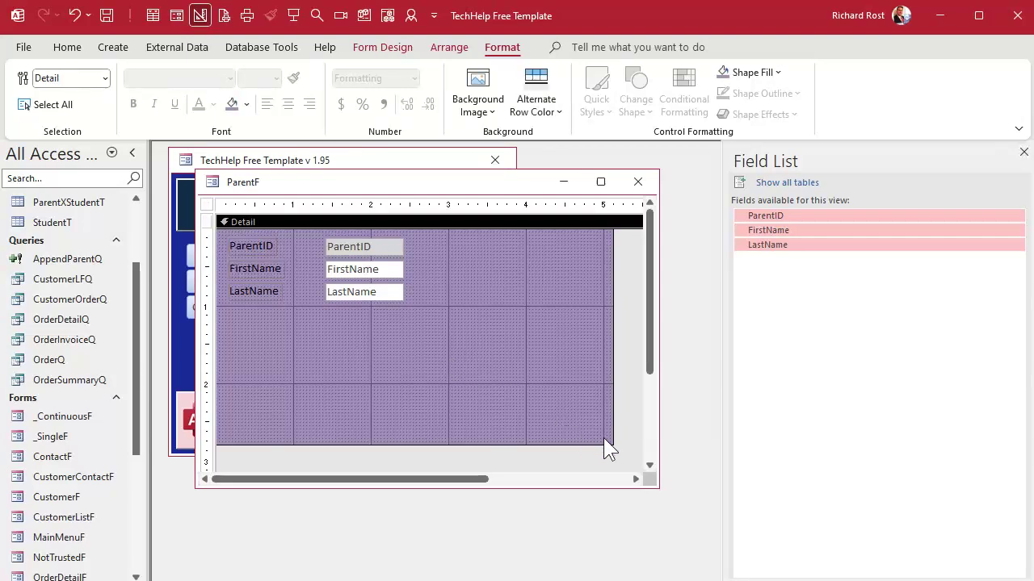
- Resize ParentF's detail section to about 5.3" wide and 1.95" high
{"action": "left_click_drag", "start_coordinate": [611, 445], "coordinate": [626, 379]}
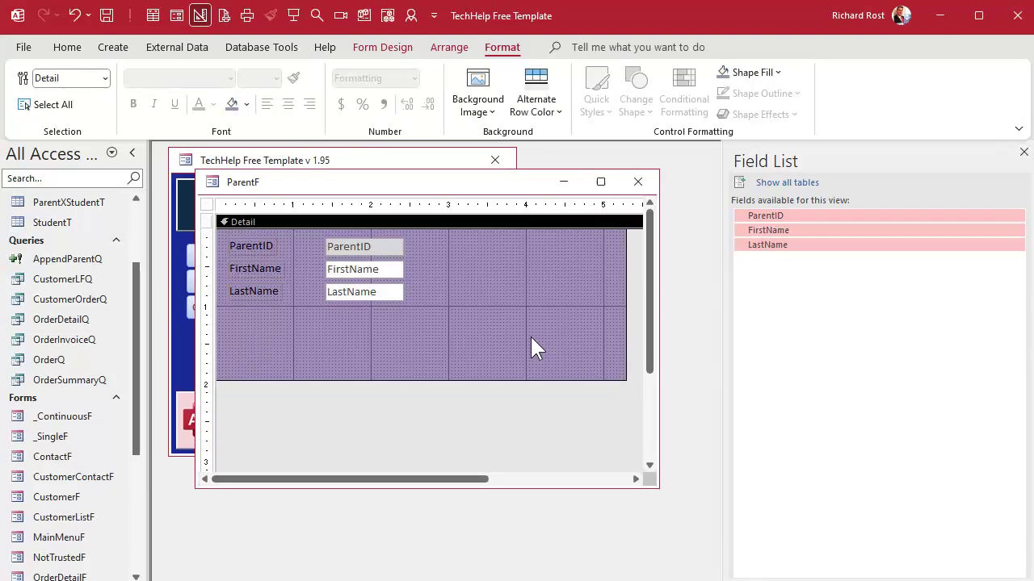
{"action": "left_click_drag", "start_coordinate": [390, 281], "coordinate": [391, 300]}
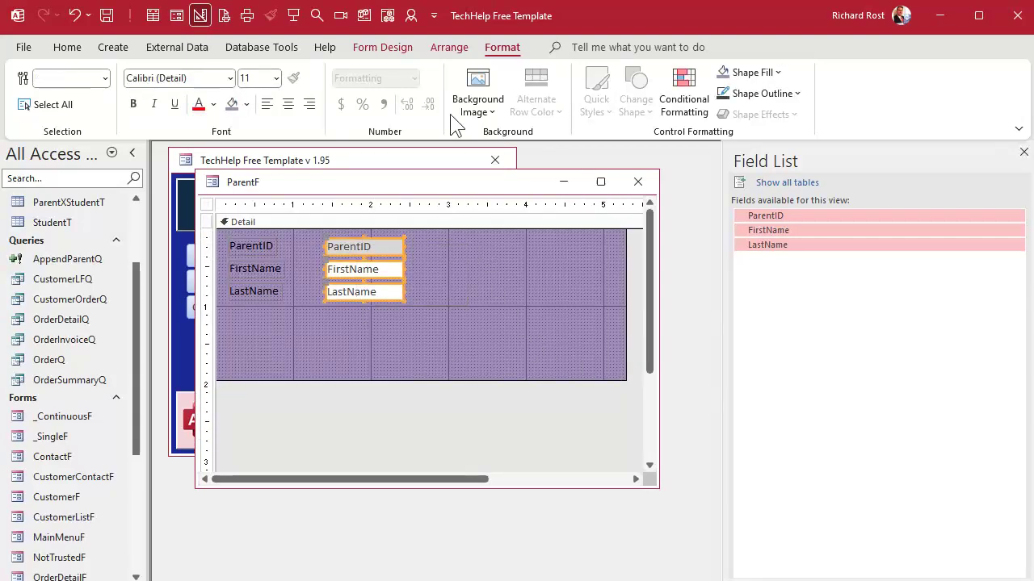
{"action": "left_click", "coordinate": [472, 304]}
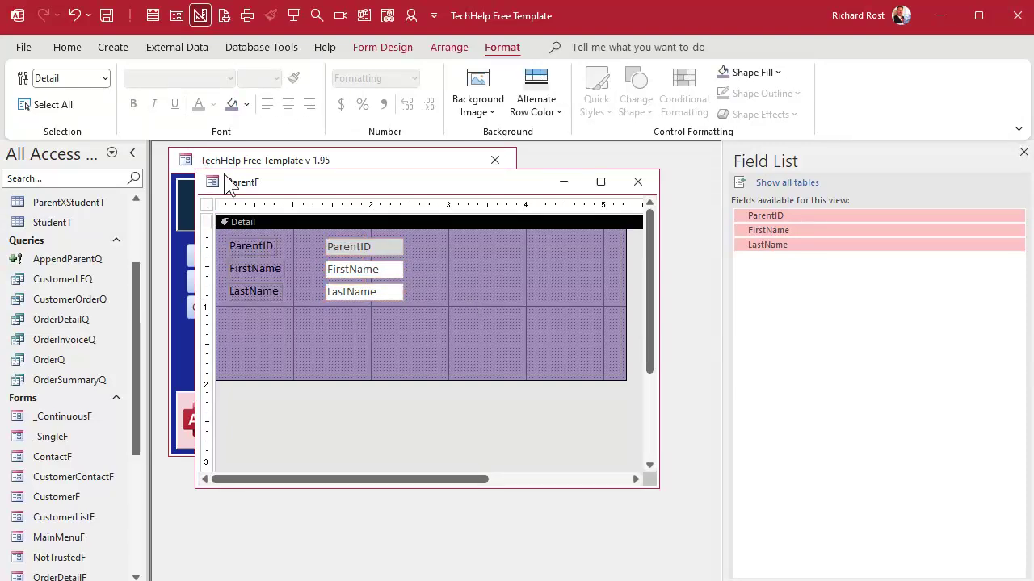
- Close ParentF and reopen it in Form View
{"action": "left_click", "coordinate": [638, 182]}
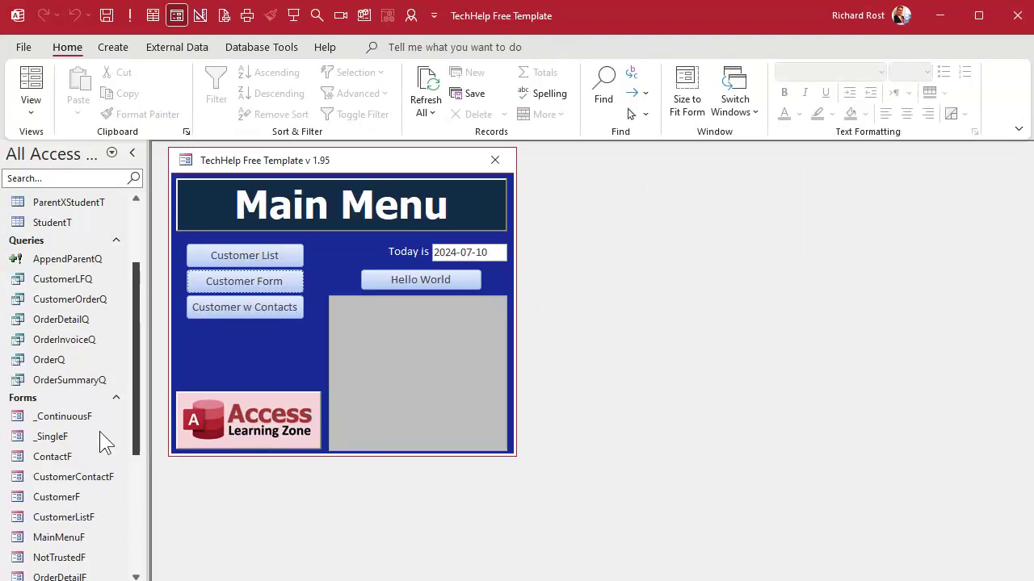
{"action": "scroll", "coordinate": [99, 439], "scroll_direction": "down", "scroll_amount": 2}
{"action": "left_click", "coordinate": [57, 546]}
{"action": "double_click", "coordinate": [57, 548]}
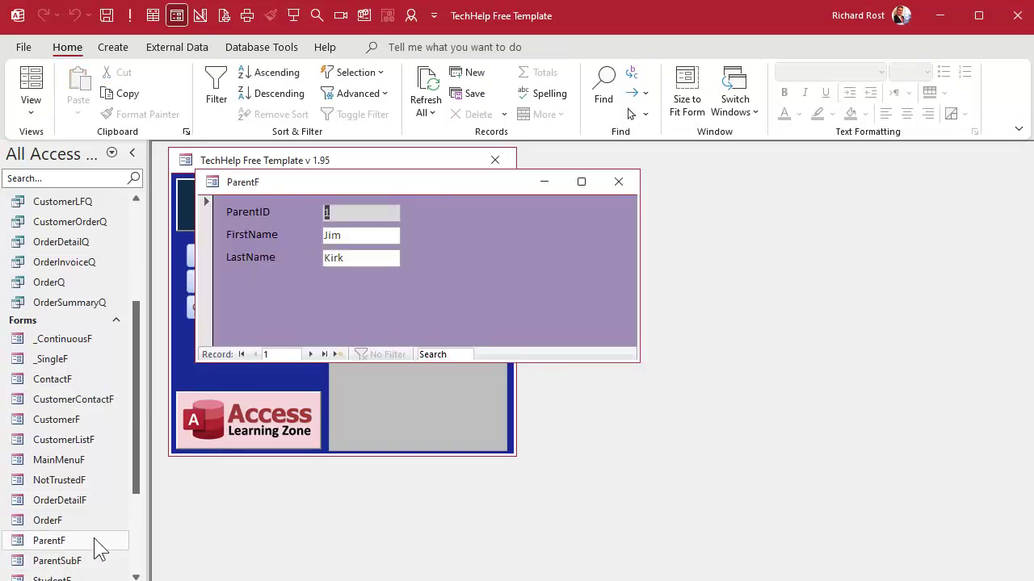
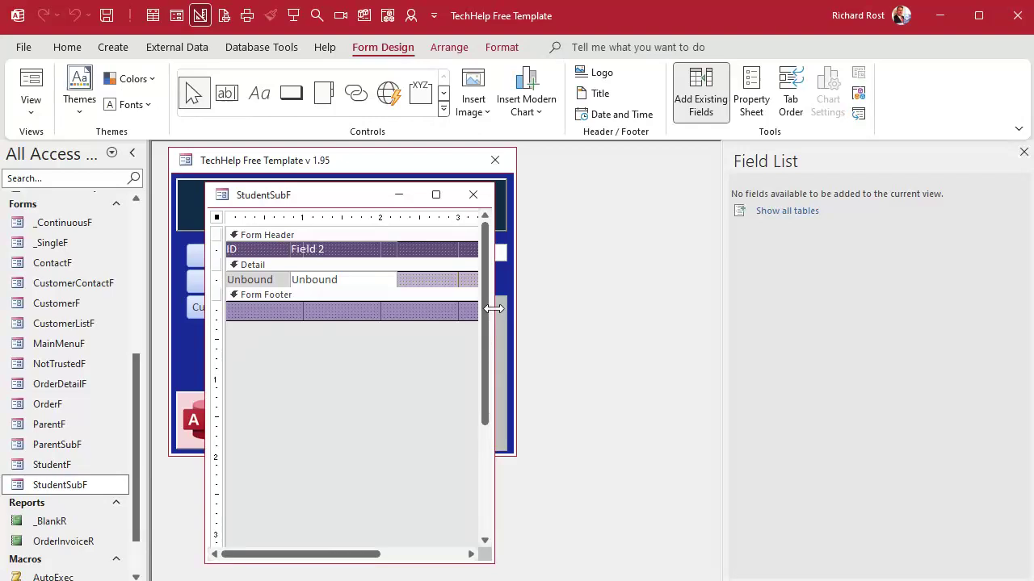
- Delete StudentSubF's placeholder labels and text boxes, and collapse its Form Header and Form Footer sections completely
{"action": "left_click_drag", "start_coordinate": [242, 212], "coordinate": [421, 212]}
{"action": "key", "text": "Delete"}
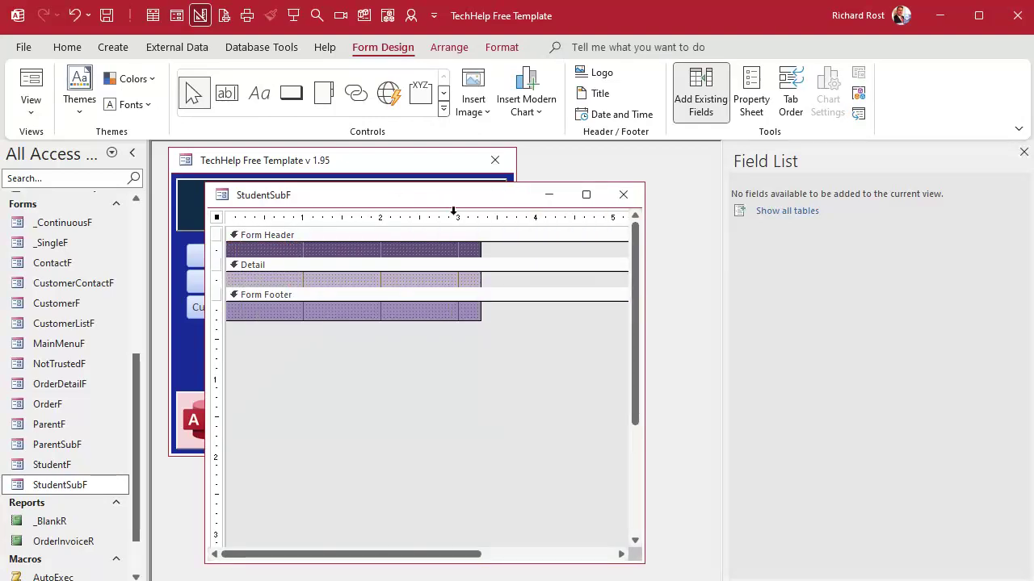
{"action": "left_click_drag", "start_coordinate": [423, 259], "coordinate": [434, 226]}
{"action": "left_click_drag", "start_coordinate": [432, 302], "coordinate": [431, 286]}
- Give StudentSubF's detail section a light aqua background and increase its height to about 0.45"
{"action": "left_click", "coordinate": [432, 252]}
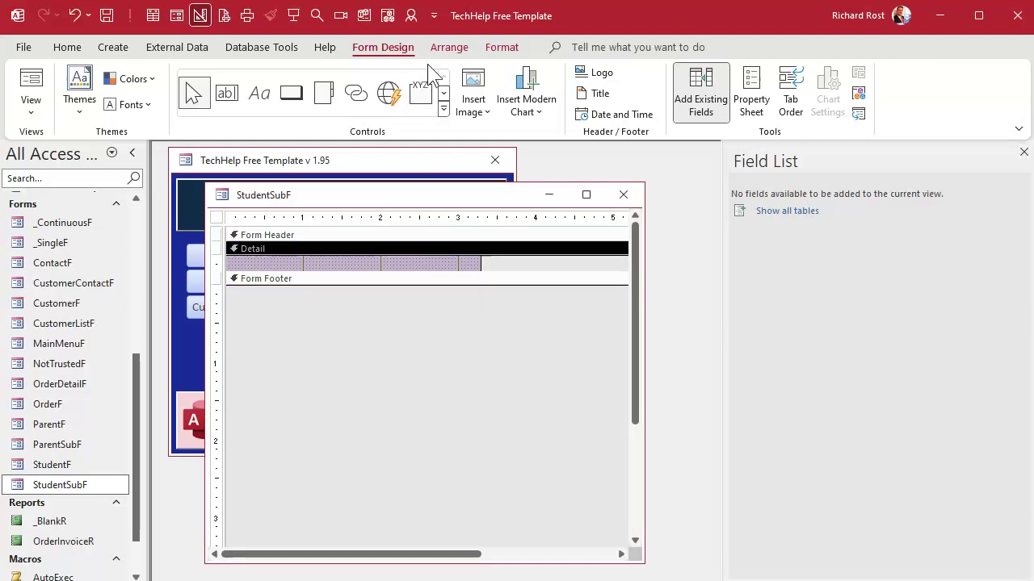
{"action": "left_click", "coordinate": [496, 47]}
{"action": "left_click", "coordinate": [247, 104]}
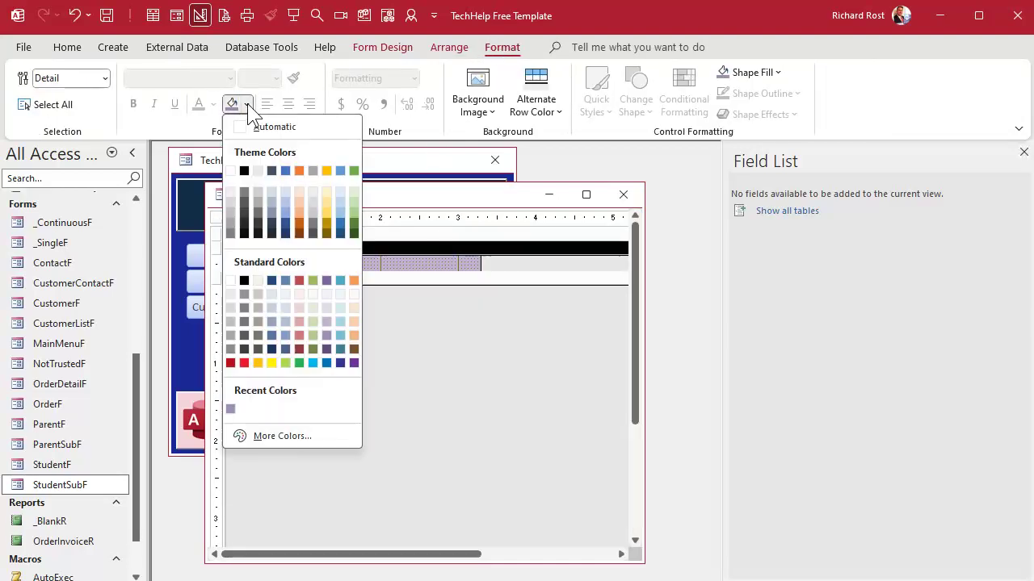
{"action": "left_click", "coordinate": [342, 310]}
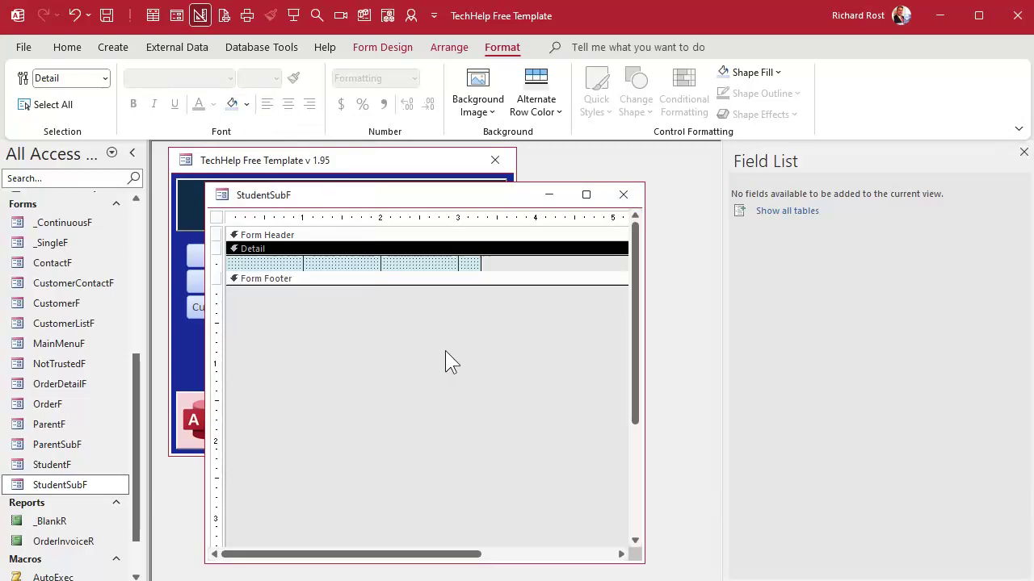
{"action": "left_click_drag", "start_coordinate": [431, 272], "coordinate": [424, 291]}
{"action": "left_click", "coordinate": [330, 274]}
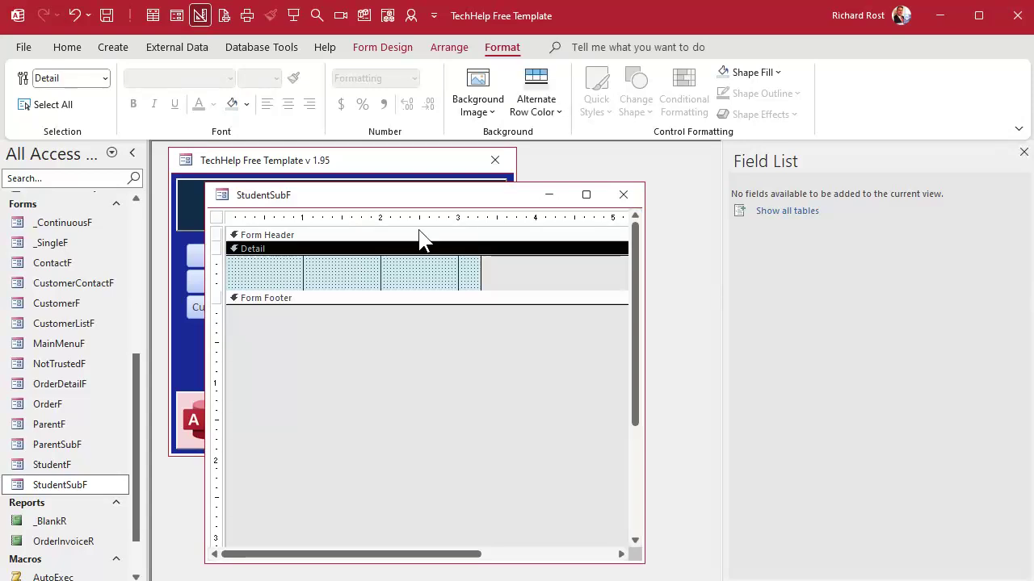
- Place a combo box in StudentSubF's detail section
{"action": "left_click", "coordinate": [407, 47]}
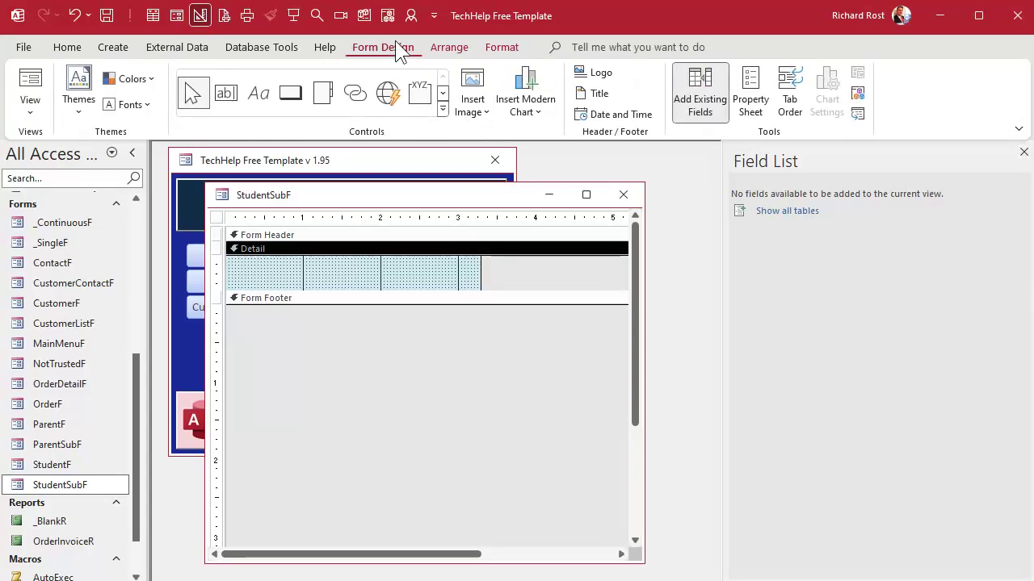
{"action": "left_click", "coordinate": [445, 113]}
{"action": "left_click", "coordinate": [226, 119]}
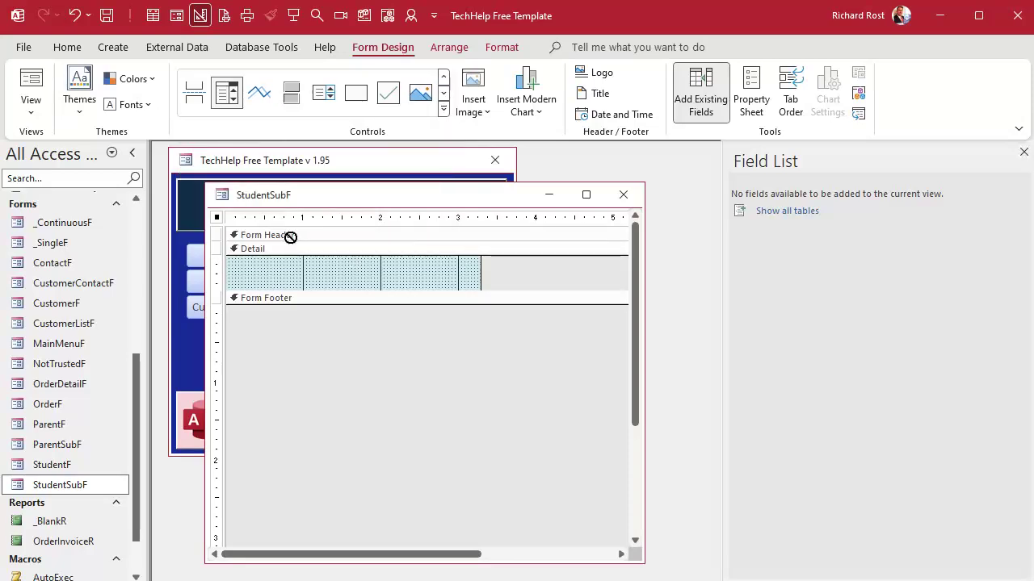
{"action": "left_click", "coordinate": [338, 264]}
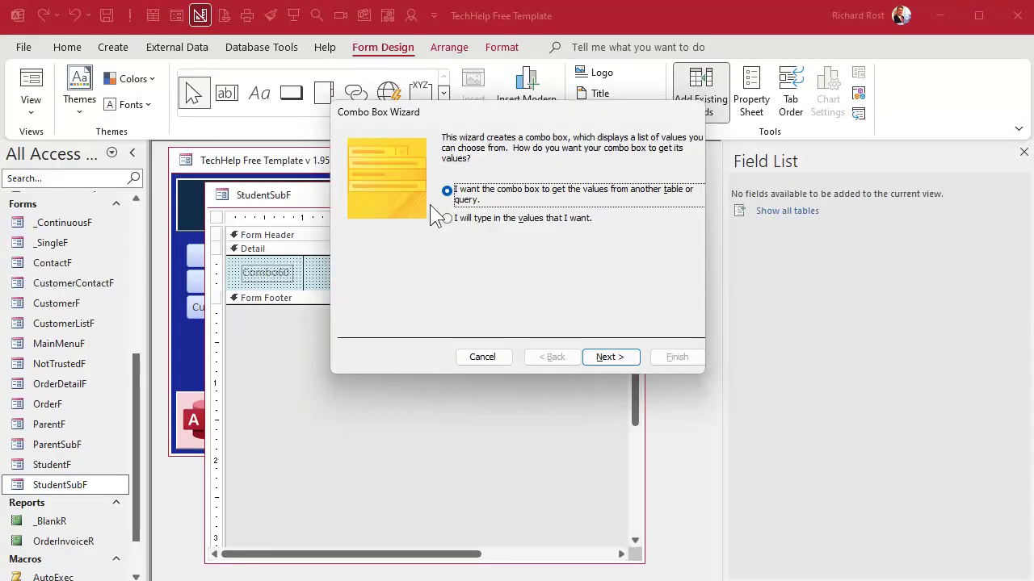
- Base the combo box on the StudentT table, including StudentID, LastName and FirstName in that order
{"action": "left_click", "coordinate": [610, 359]}
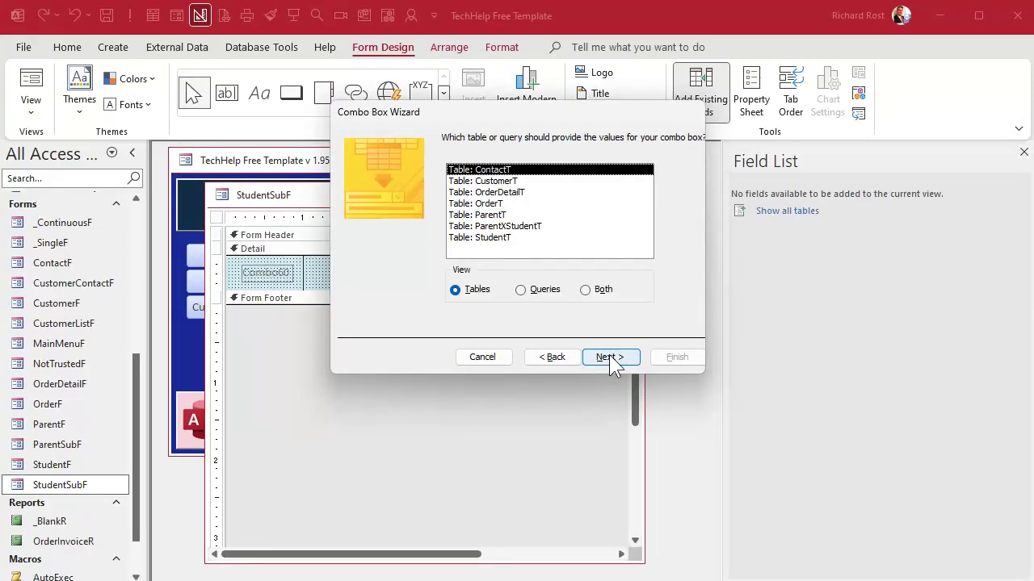
{"action": "double_click", "coordinate": [510, 237]}
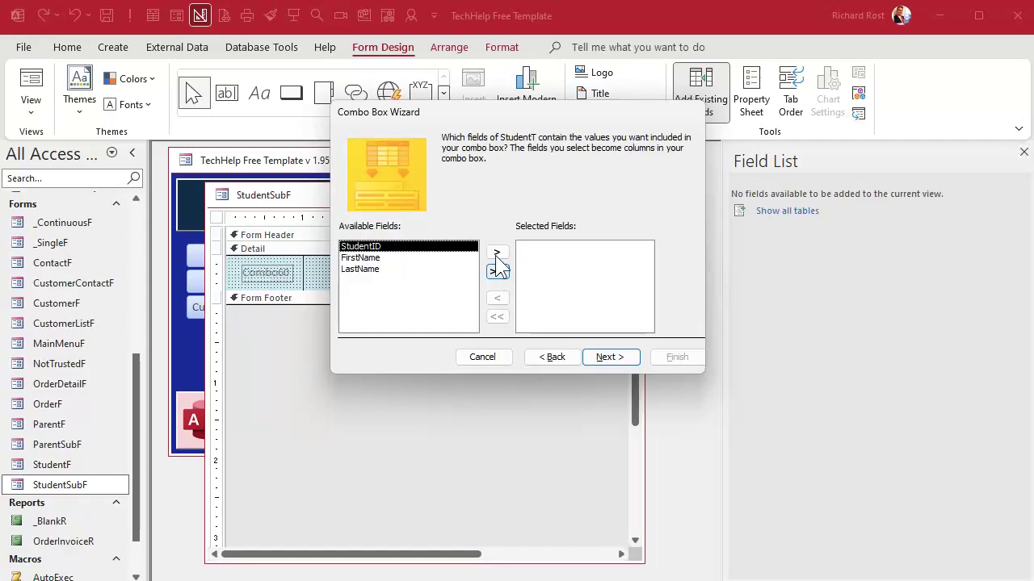
{"action": "left_click", "coordinate": [497, 254]}
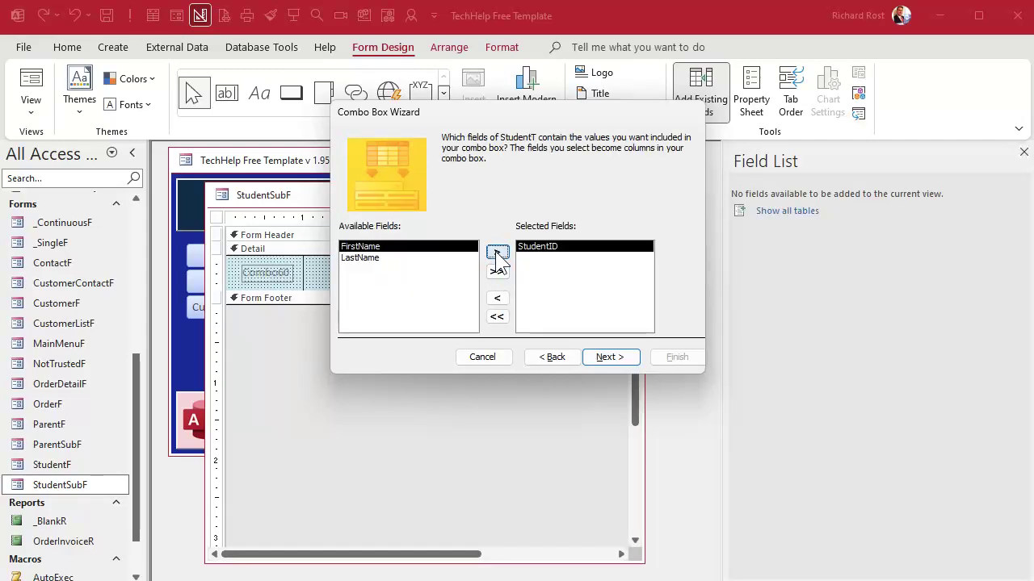
{"action": "double_click", "coordinate": [410, 267]}
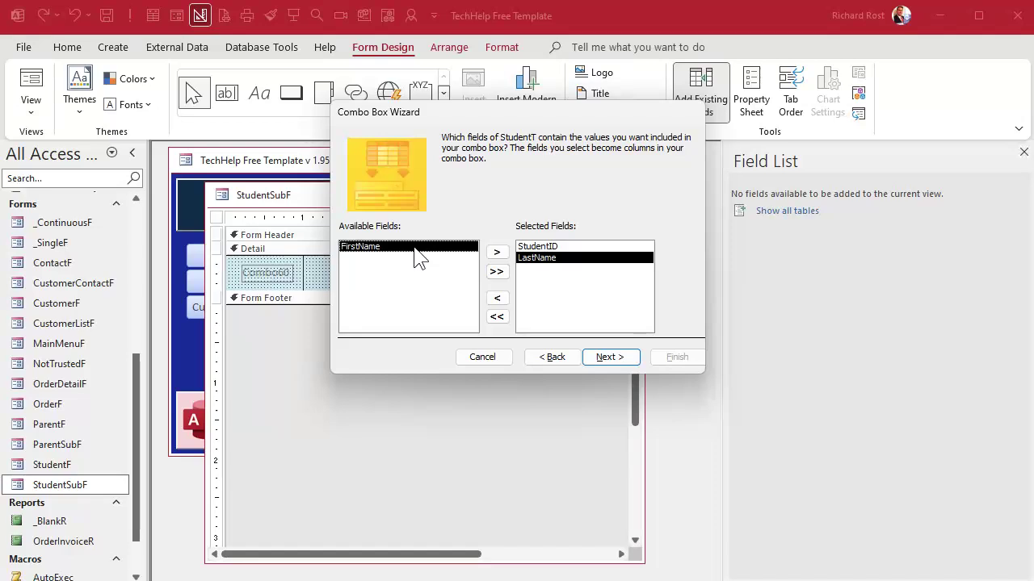
{"action": "double_click", "coordinate": [414, 250]}
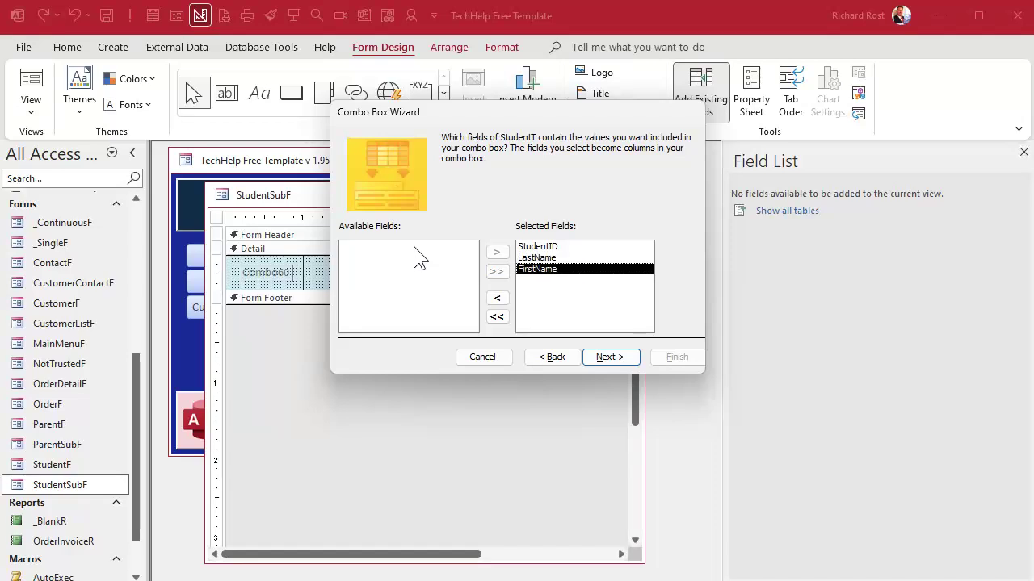
{"action": "left_click", "coordinate": [604, 357]}
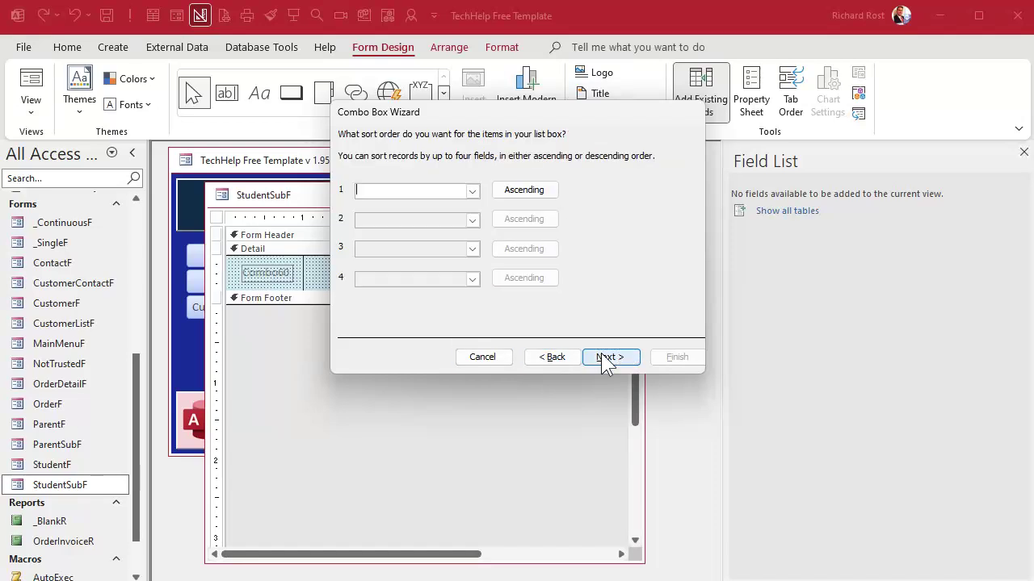
- Sort the combo box's list ascending by LastName and then by FirstName
{"action": "left_click", "coordinate": [472, 192]}
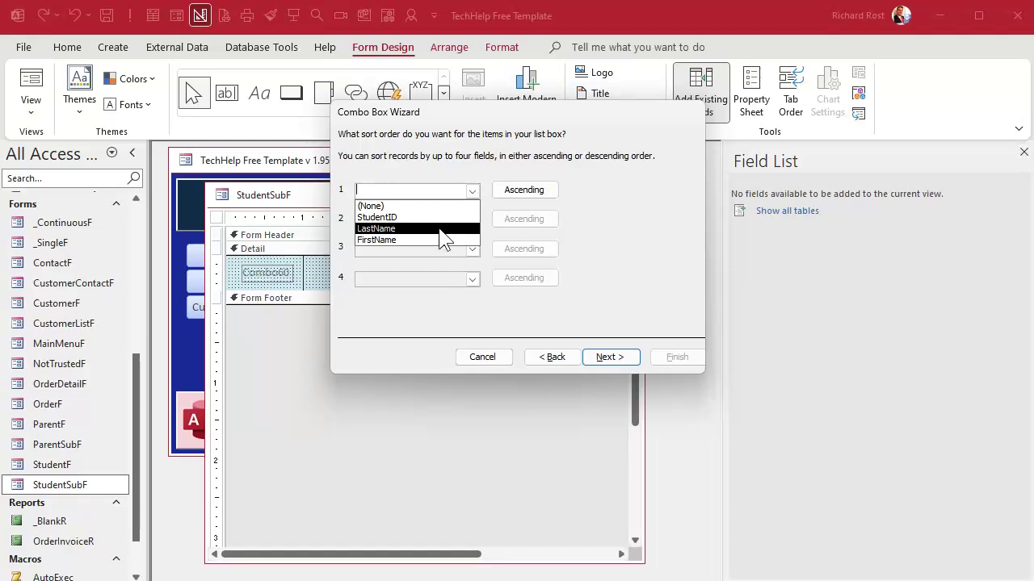
{"action": "left_click", "coordinate": [440, 229]}
{"action": "left_click", "coordinate": [472, 221]}
{"action": "left_click", "coordinate": [454, 269]}
{"action": "left_click", "coordinate": [611, 356]}
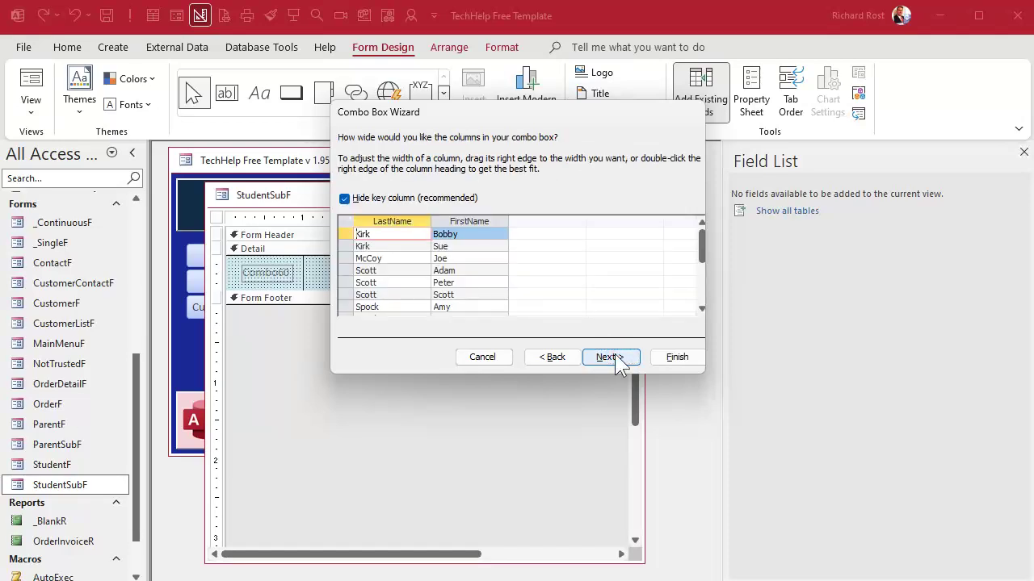
- Narrow the combo box's LastName and FirstName columns, and finish the wizard with the suggested label
{"action": "left_click_drag", "start_coordinate": [432, 224], "coordinate": [396, 219]}
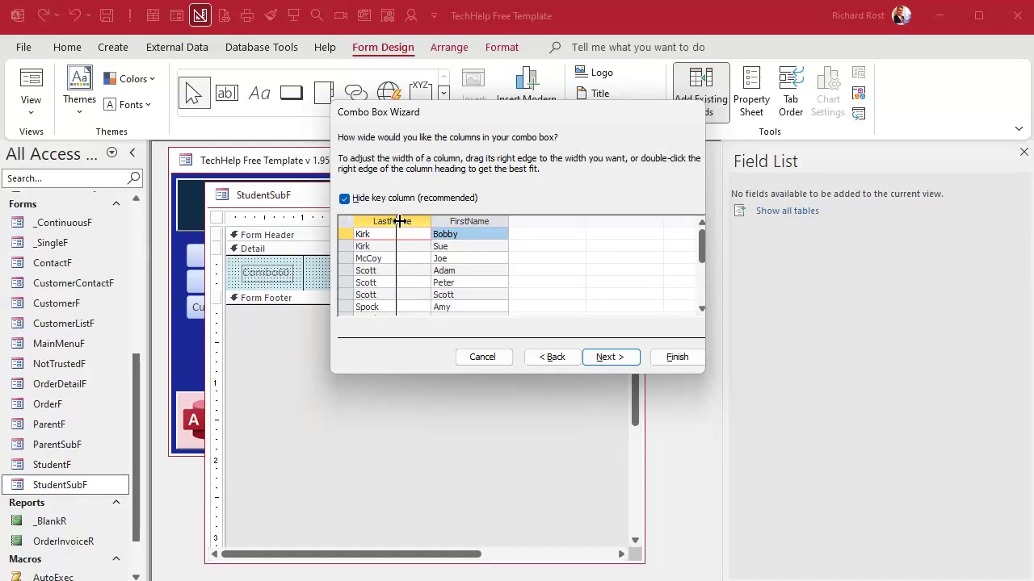
{"action": "left_click_drag", "start_coordinate": [472, 219], "coordinate": [405, 221]}
{"action": "scroll", "coordinate": [414, 239], "scroll_direction": "down", "scroll_amount": 1}
{"action": "scroll", "coordinate": [414, 239], "scroll_direction": "up", "scroll_amount": 1}
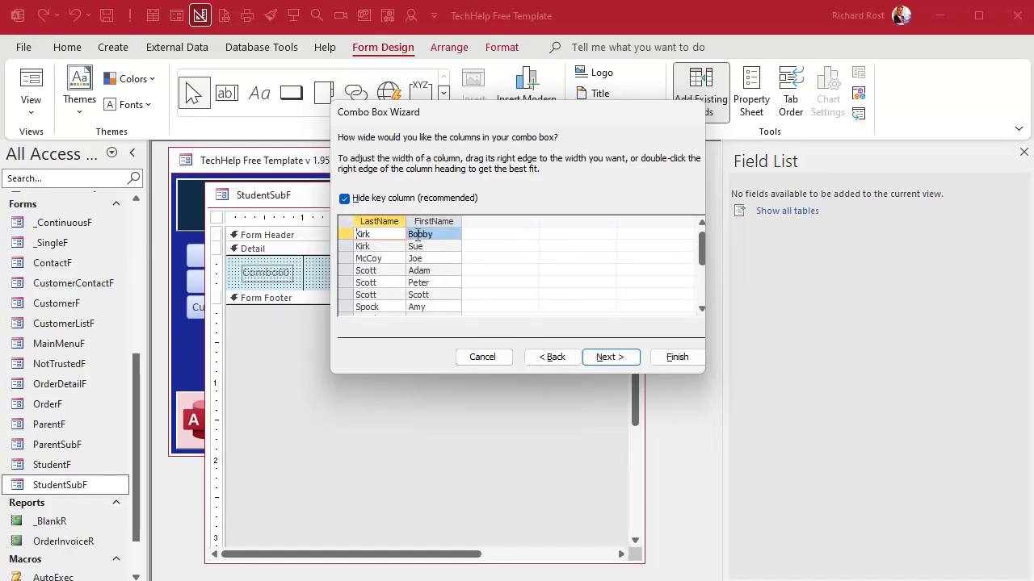
{"action": "left_click", "coordinate": [609, 357]}
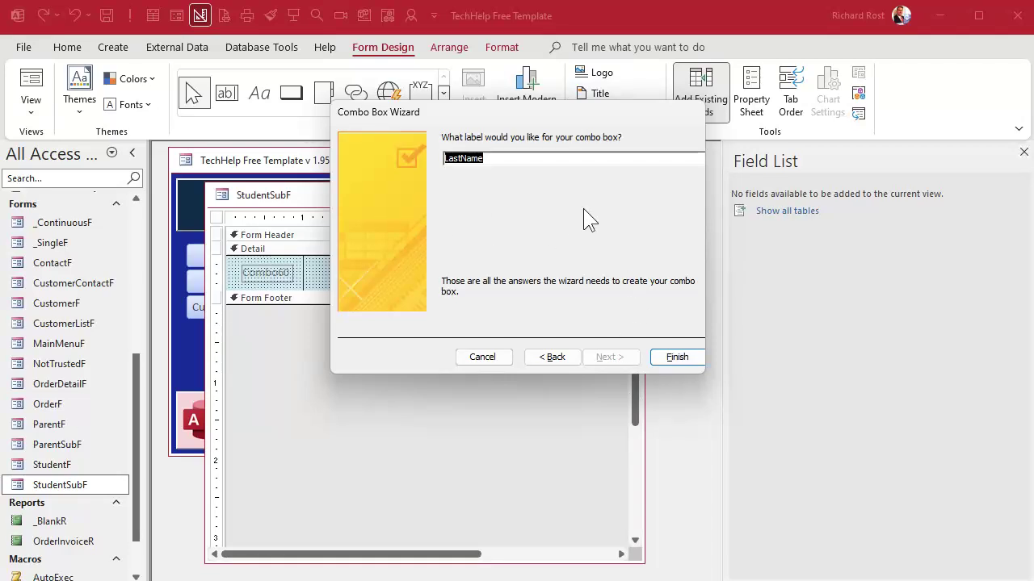
{"action": "left_click", "coordinate": [671, 357]}
- Delete the combo box's attached label and widen the combo box leftward to about 1.6"
{"action": "left_click", "coordinate": [268, 273]}
{"action": "key", "text": "Delete"}
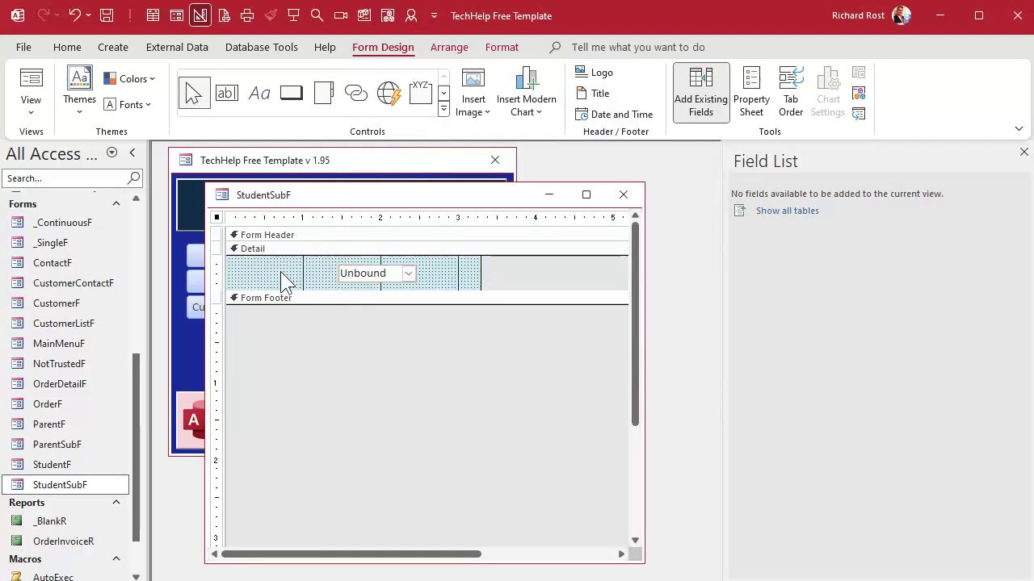
{"action": "left_click", "coordinate": [353, 274]}
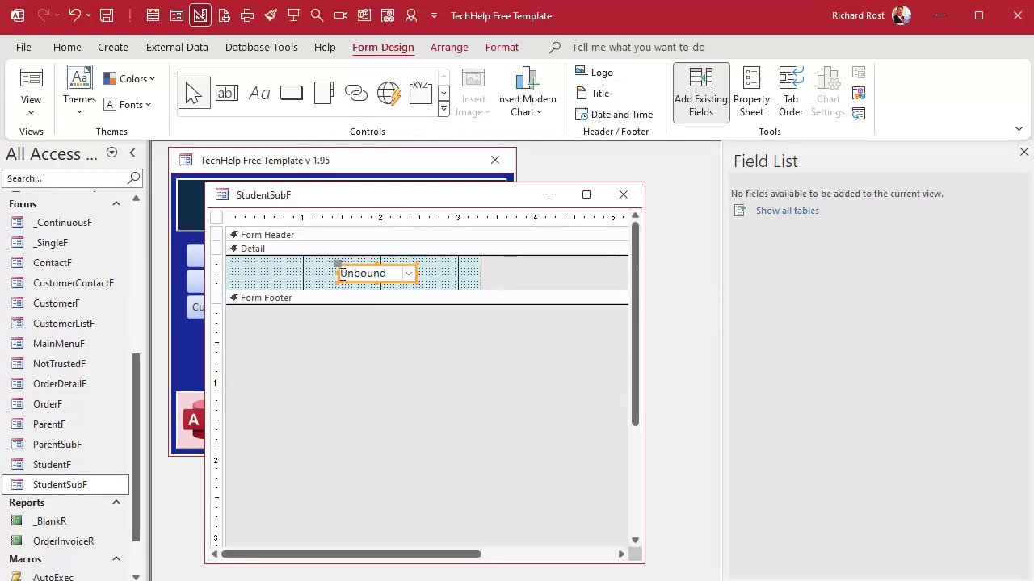
{"action": "left_click_drag", "start_coordinate": [335, 273], "coordinate": [292, 272]}
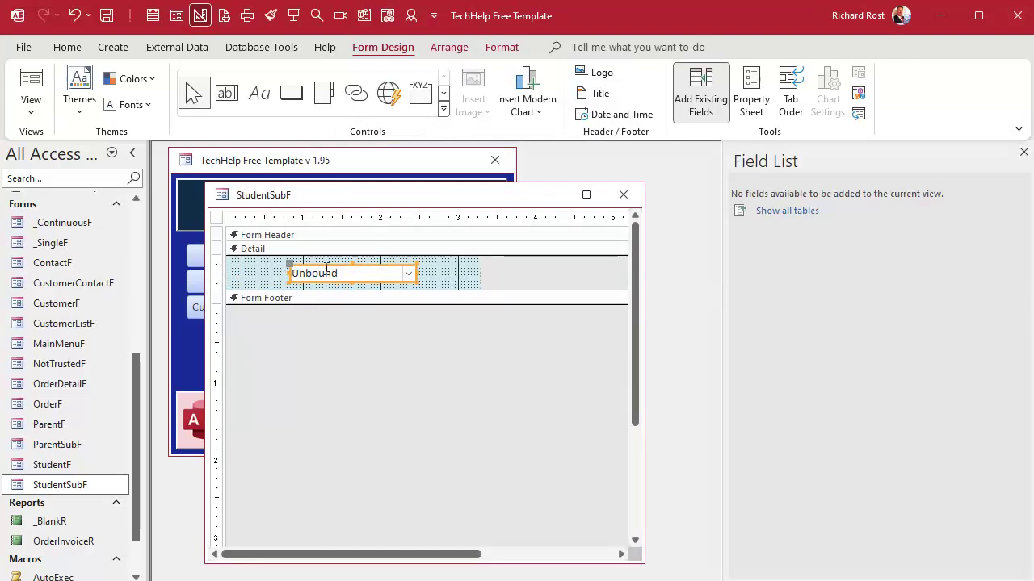
{"action": "left_click", "coordinate": [427, 270]}
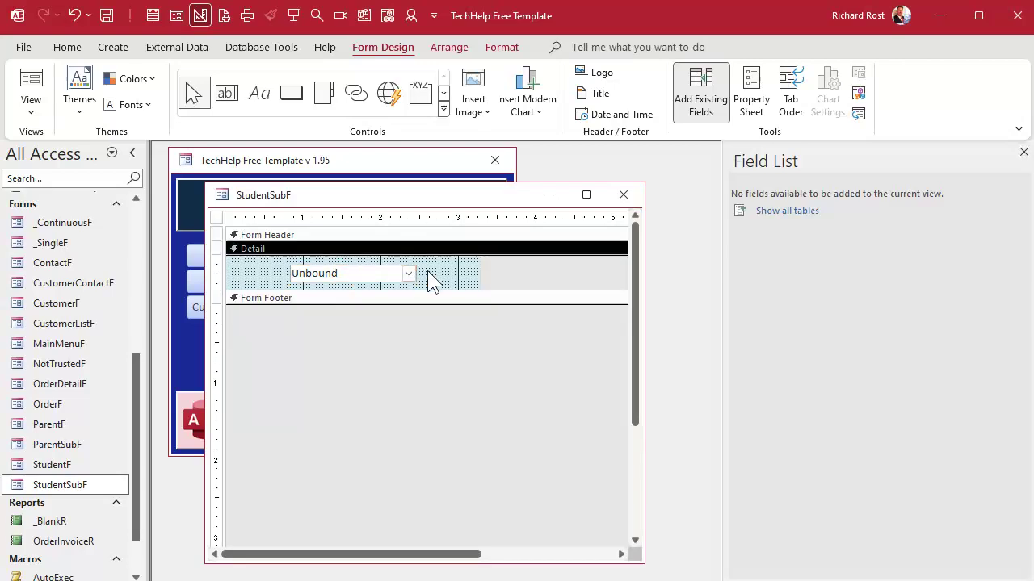
- Close StudentSubF, reopen it in Form View, and check the combo box's list of students
{"action": "left_click", "coordinate": [624, 194]}
{"action": "double_click", "coordinate": [91, 484]}
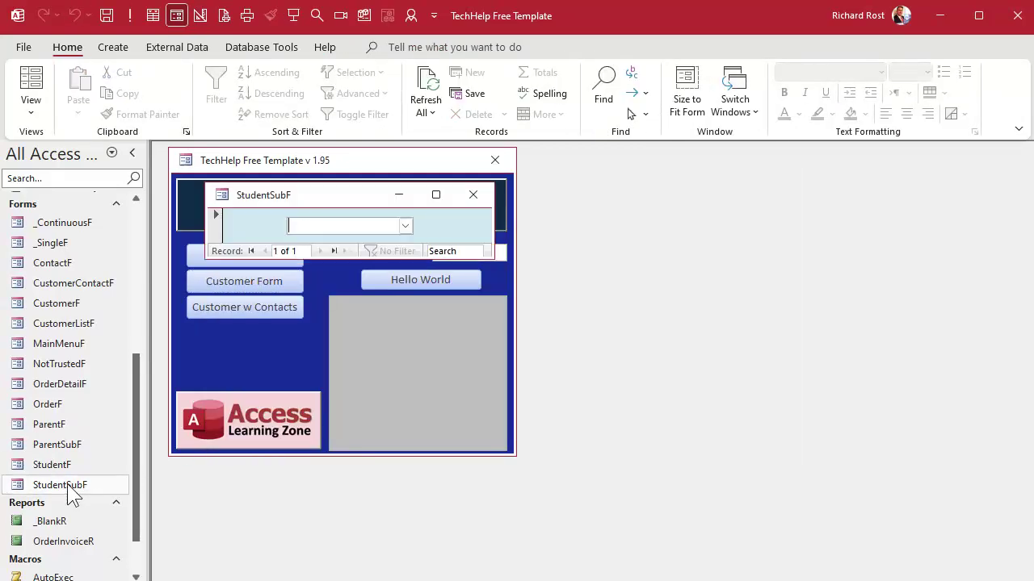
{"action": "left_click", "coordinate": [404, 226]}
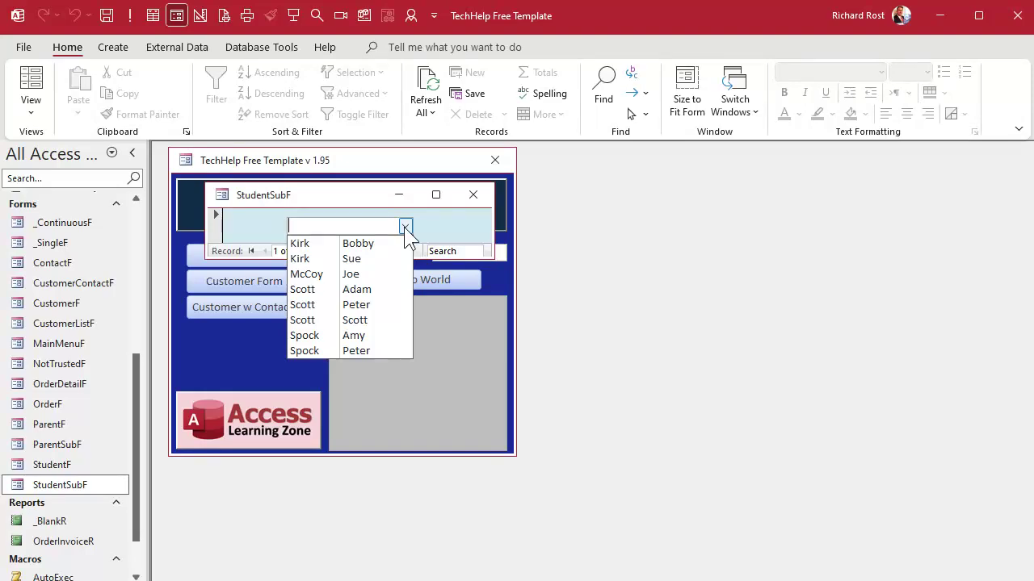
{"action": "left_click", "coordinate": [403, 227]}
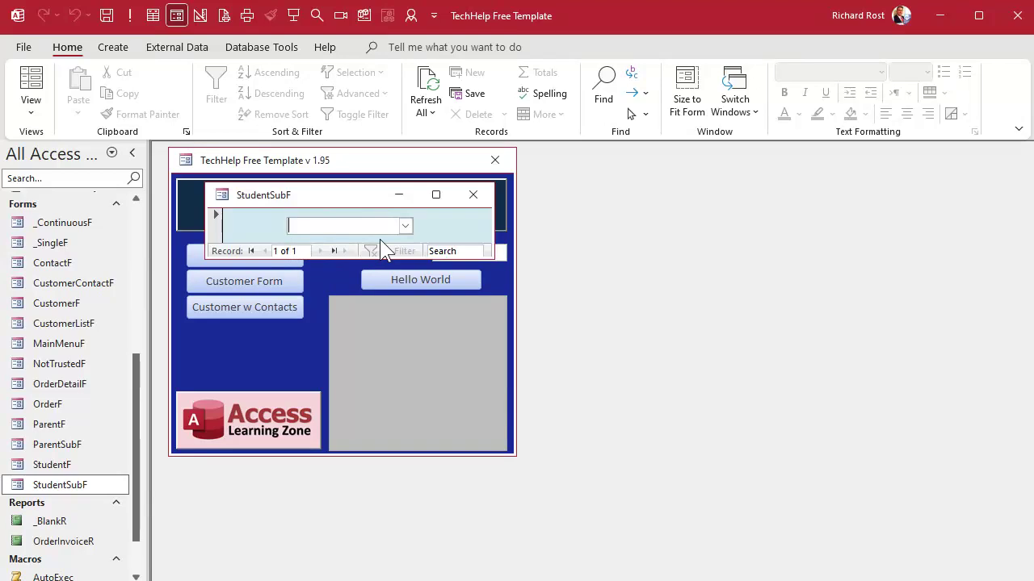
- Return StudentSubF to Design View and set the form's Record Source to ParentXStudentT
{"action": "right_click", "coordinate": [341, 198]}
{"action": "left_click", "coordinate": [397, 328]}
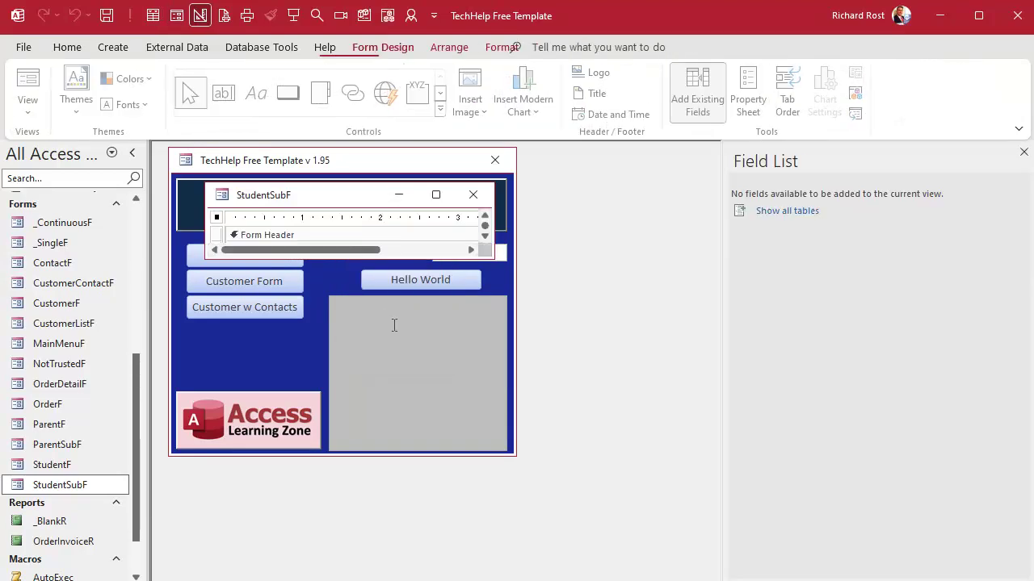
{"action": "left_click_drag", "start_coordinate": [490, 254], "coordinate": [588, 345]}
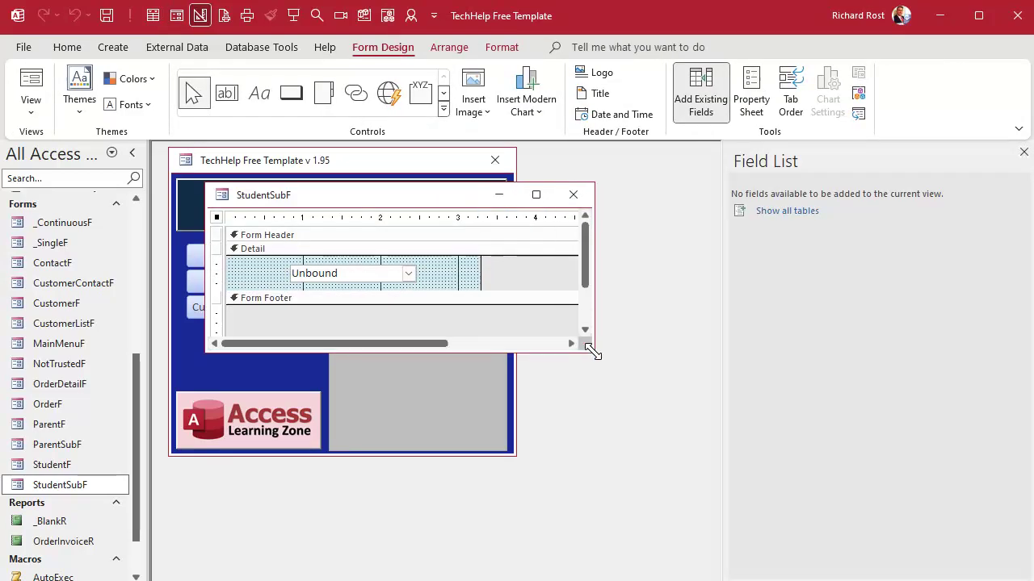
{"action": "double_click", "coordinate": [216, 218]}
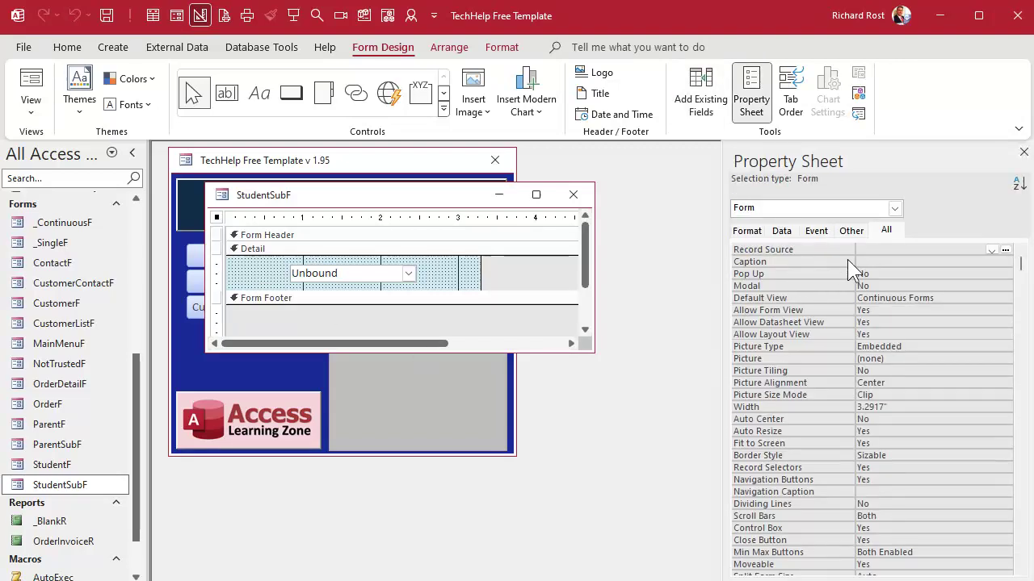
{"action": "left_click", "coordinate": [993, 250]}
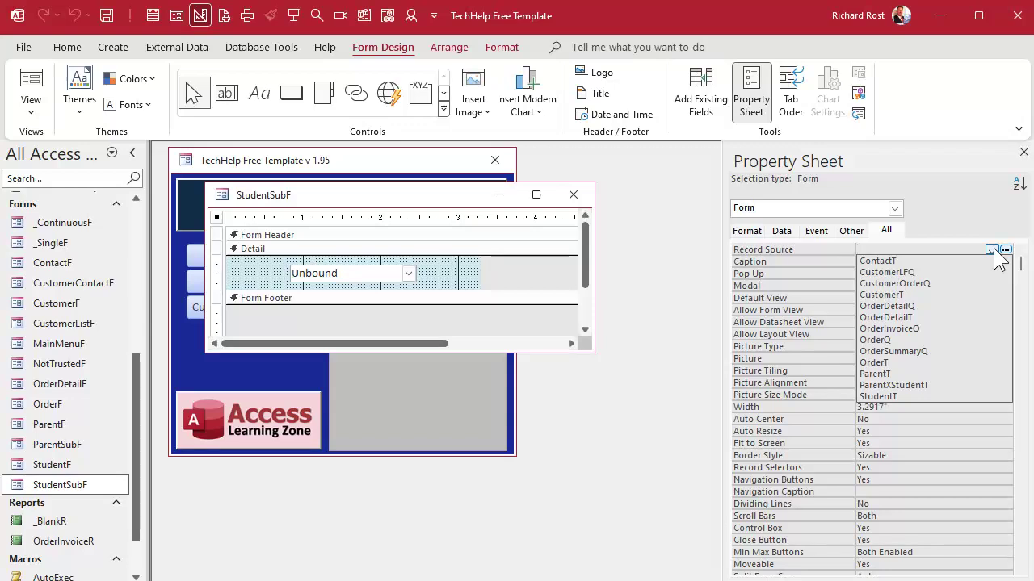
{"action": "left_click", "coordinate": [936, 386]}
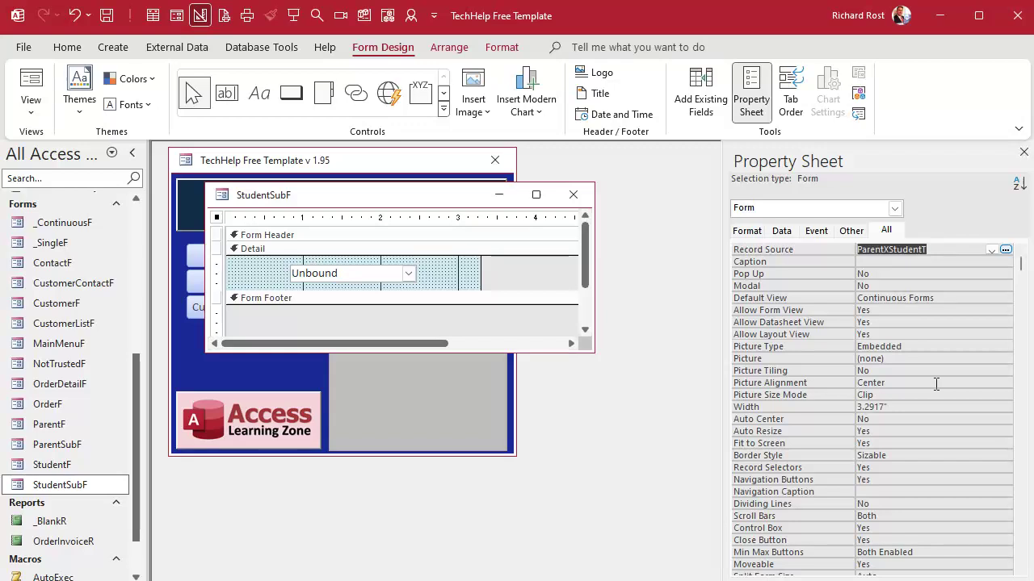
- Bind the combo box to the StudentID field and name it StudentCombo
{"action": "left_click", "coordinate": [359, 277]}
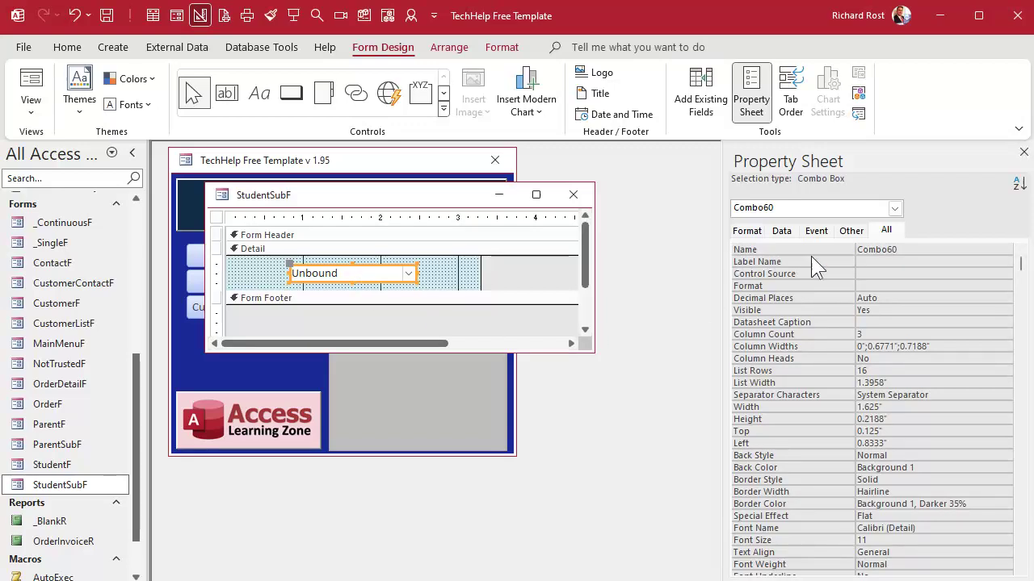
{"action": "left_click", "coordinate": [904, 276]}
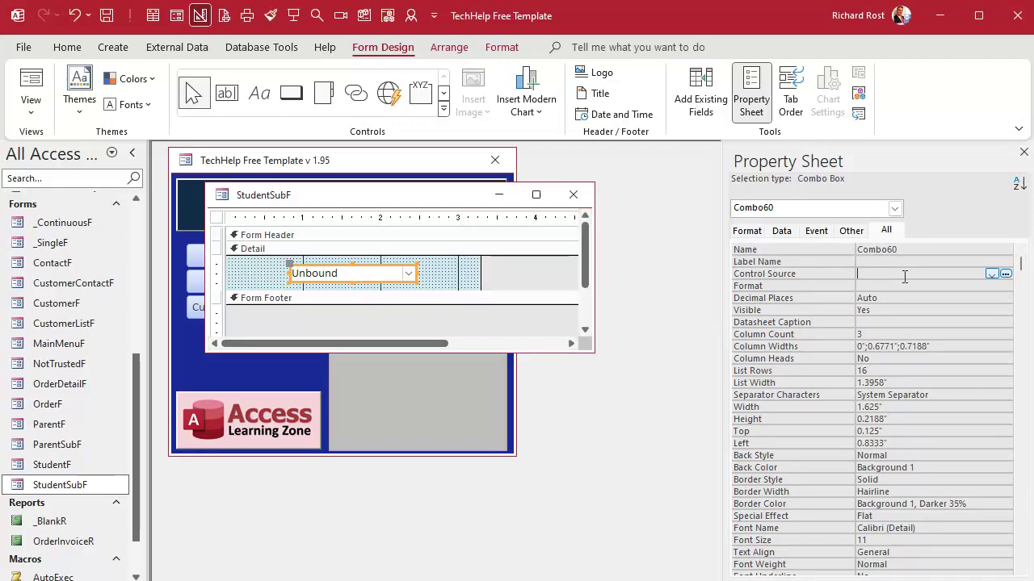
{"action": "left_click", "coordinate": [991, 275]}
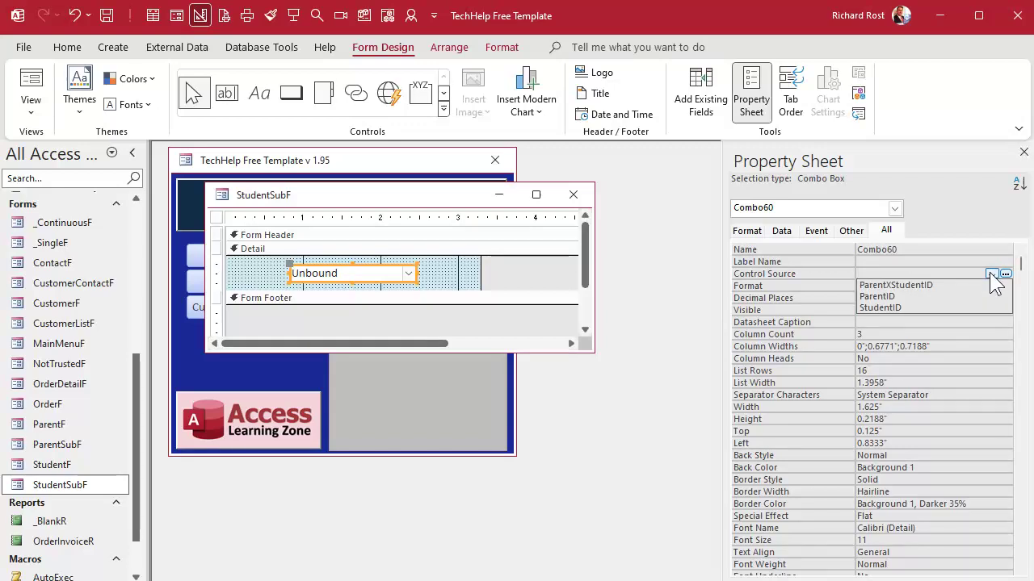
{"action": "left_click", "coordinate": [905, 309]}
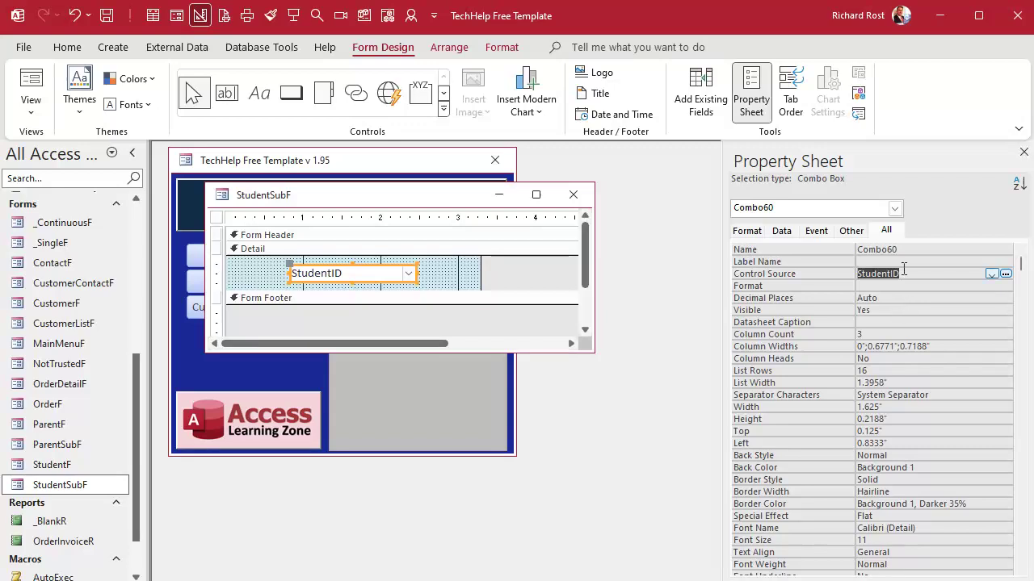
{"action": "left_click", "coordinate": [830, 249]}
{"action": "type", "text": "StudentCombo"}
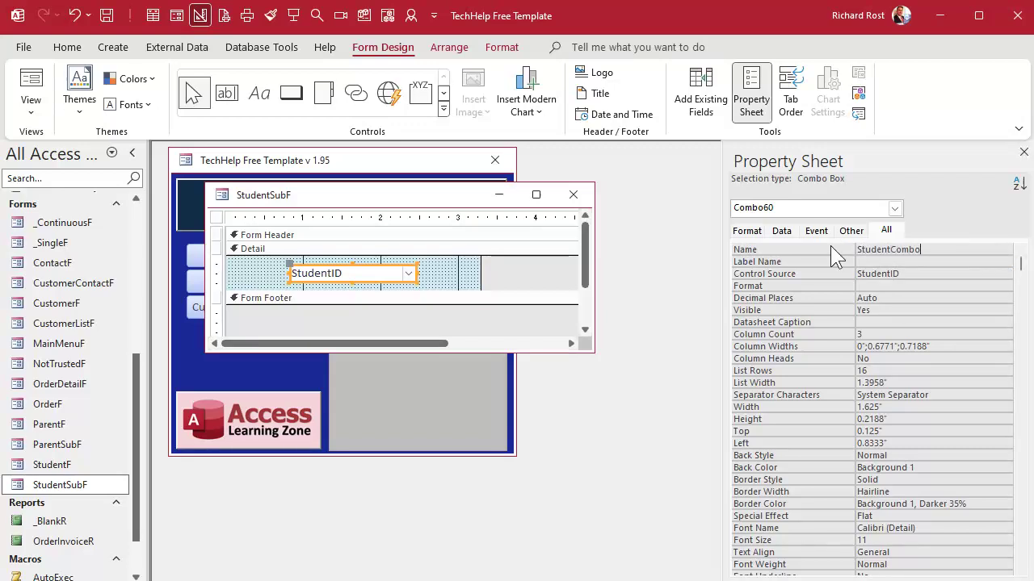
{"action": "key", "text": "Return"}
{"action": "left_click", "coordinate": [456, 271]}
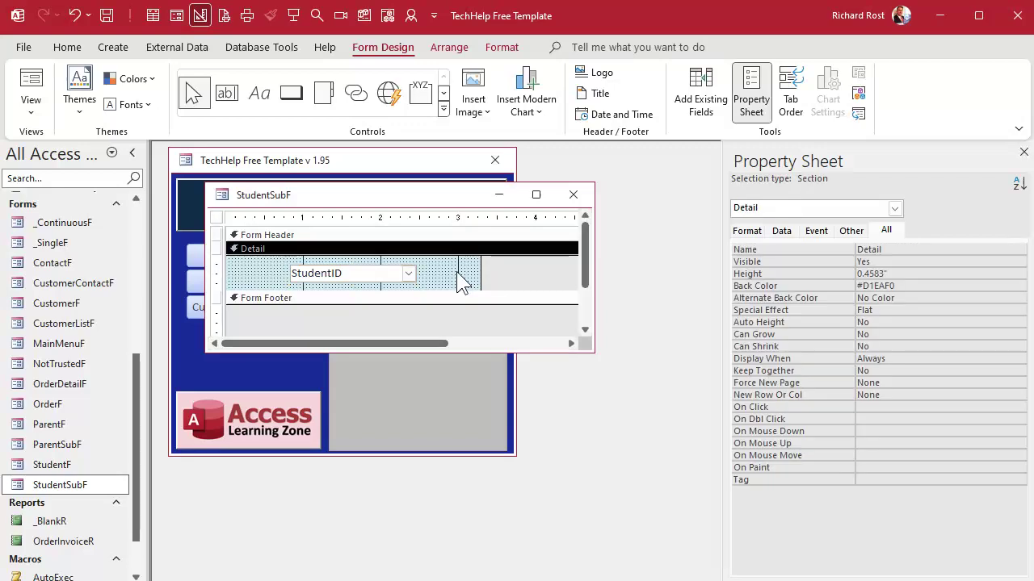
- Close and reopen StudentSubF in Form View, and make its window taller to examine the students shown in the records
{"action": "left_click", "coordinate": [570, 196]}
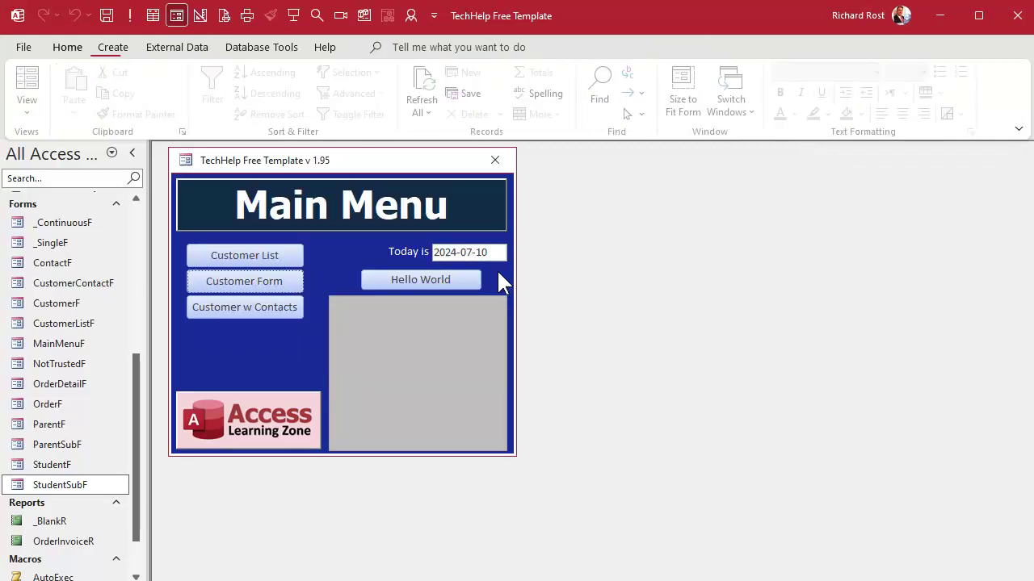
{"action": "double_click", "coordinate": [73, 486]}
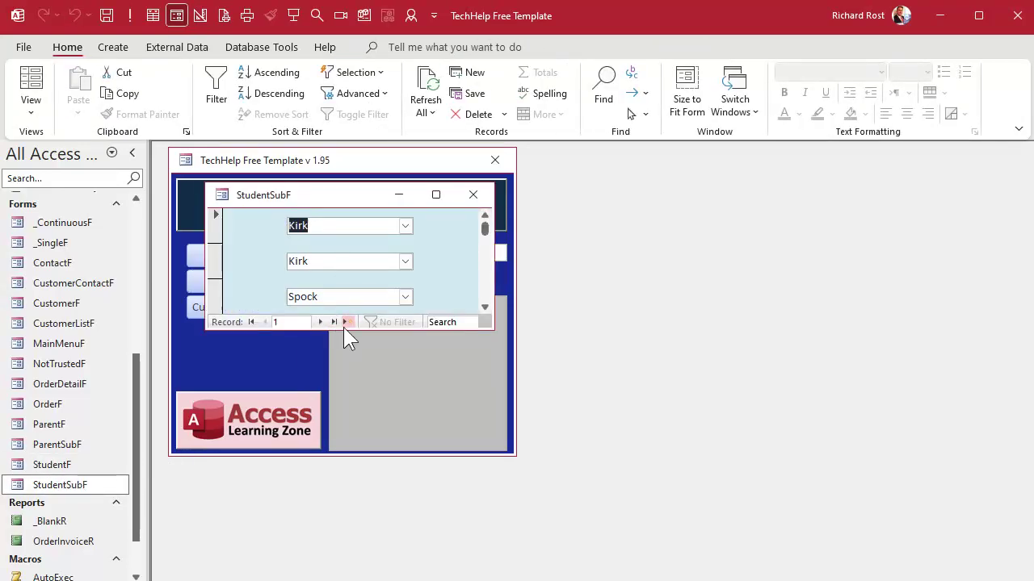
{"action": "left_click_drag", "start_coordinate": [344, 329], "coordinate": [352, 496]}
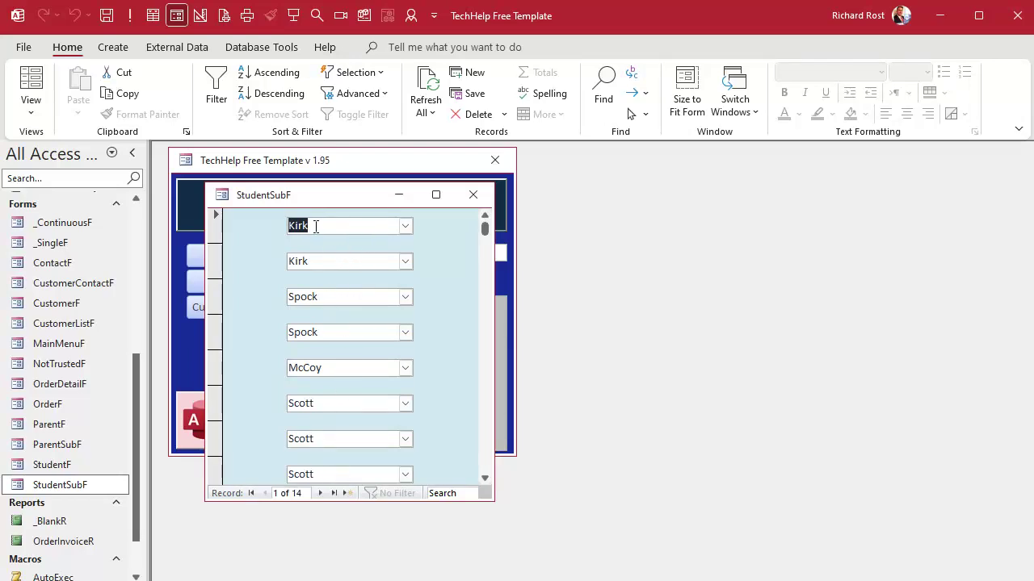
- Return StudentSubF to Design View and reduce the first field in StudentCombo's Row Source query to plain StudentID, without table prefix or brackets
{"action": "right_click", "coordinate": [341, 199]}
{"action": "left_click", "coordinate": [412, 327]}
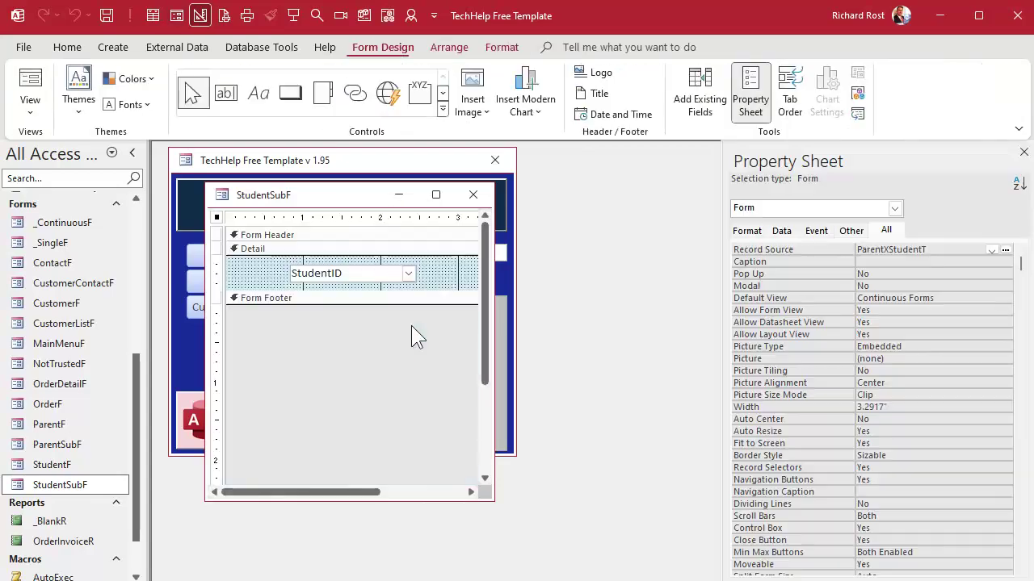
{"action": "left_click", "coordinate": [365, 277]}
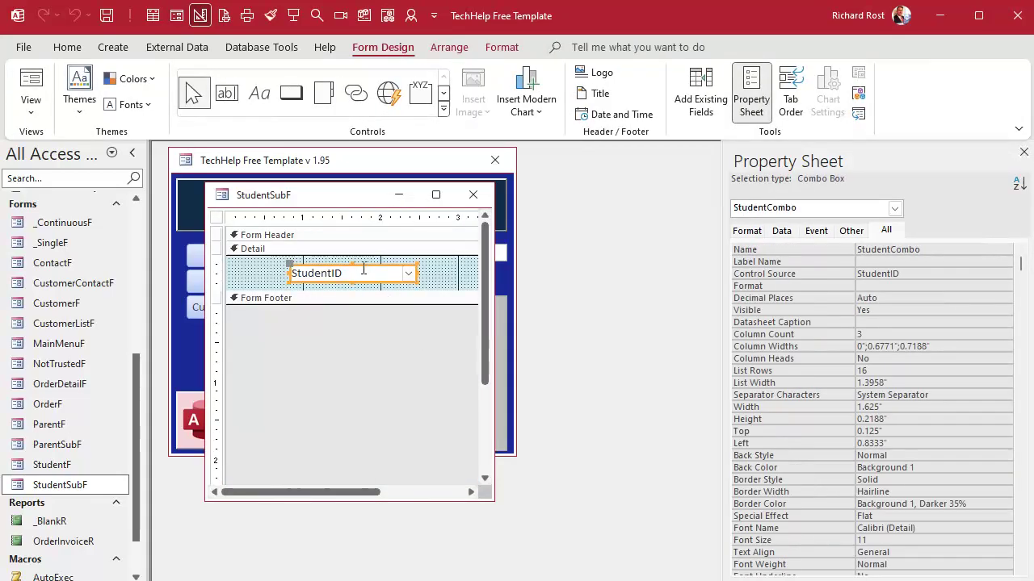
{"action": "left_click", "coordinate": [782, 232]}
{"action": "left_click", "coordinate": [931, 261]}
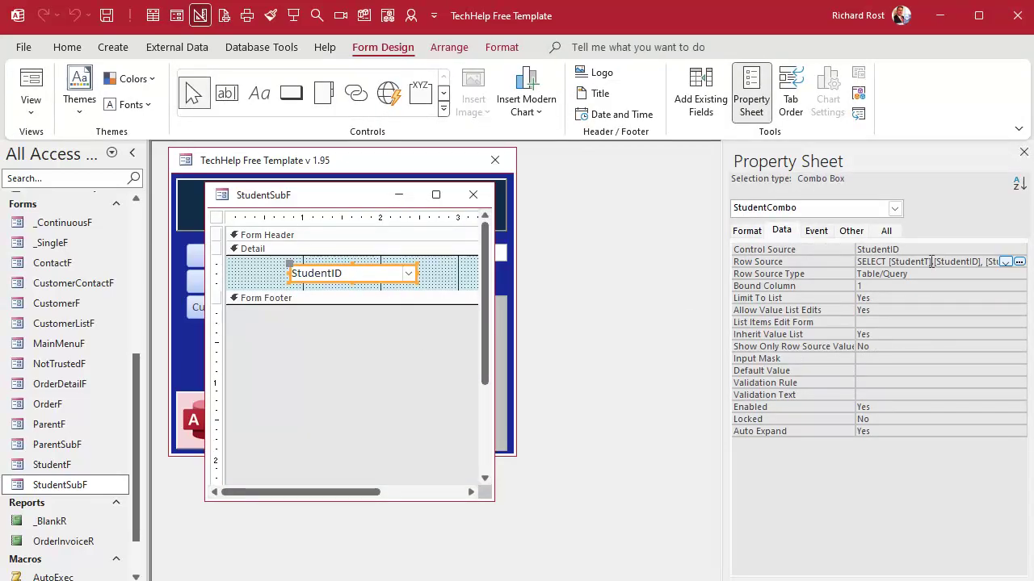
{"action": "key", "text": "shift+F2"}
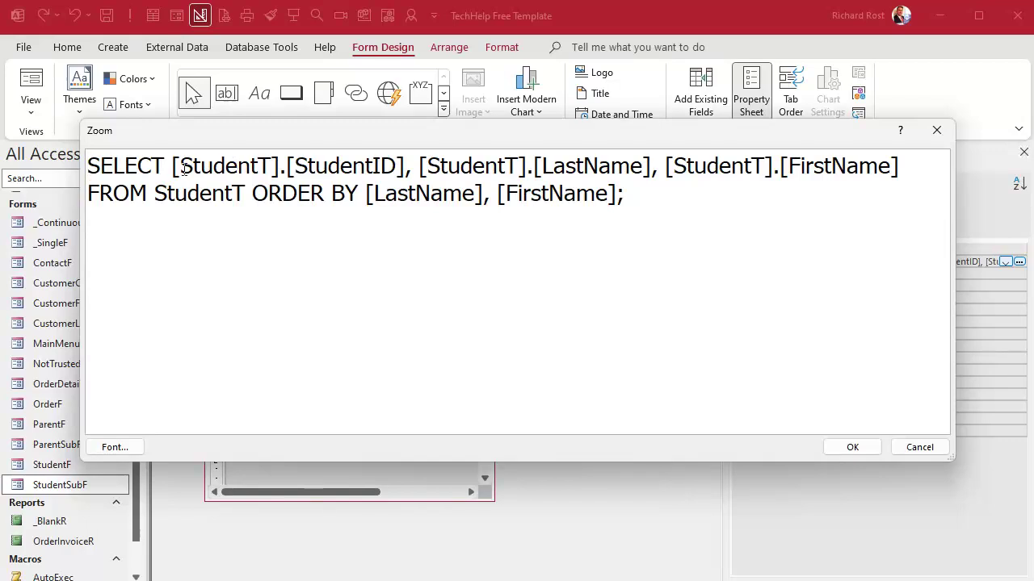
{"action": "left_click_drag", "start_coordinate": [172, 166], "coordinate": [298, 162]}
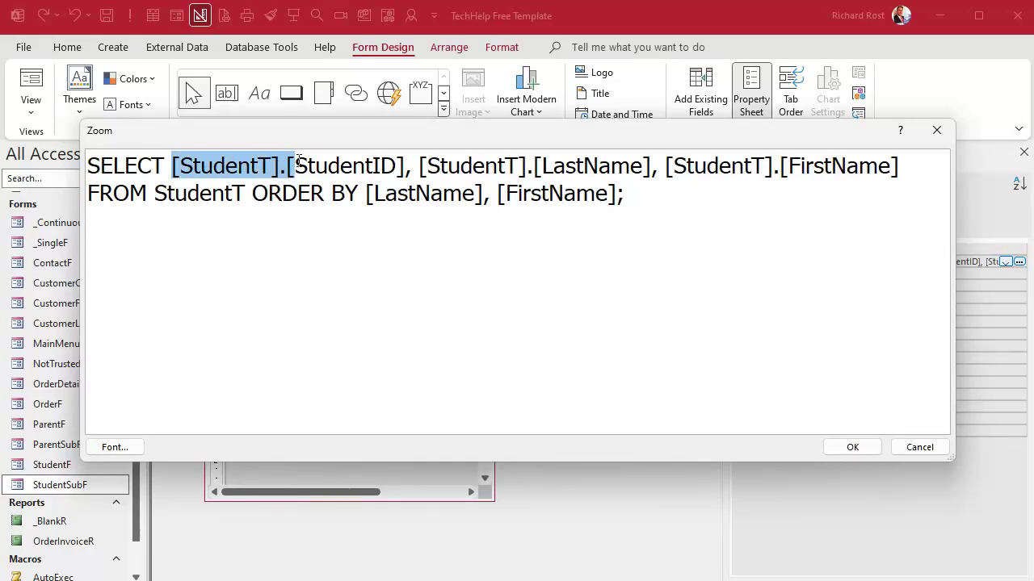
{"action": "key", "text": "Delete"}
{"action": "left_click", "coordinate": [275, 167]}
{"action": "key", "text": "Delete"}
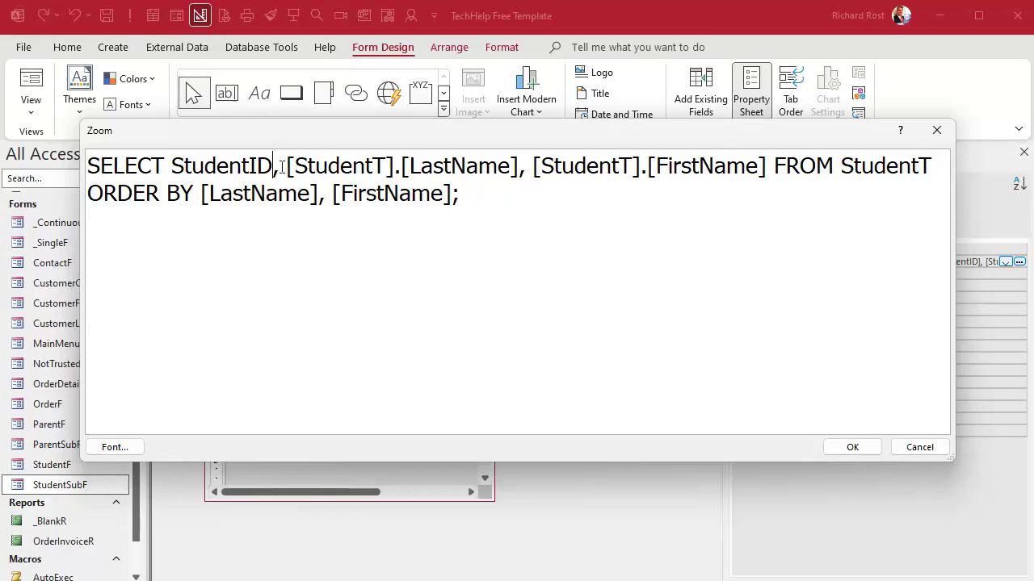
- Simplify the remaining SELECT fields in the Row Source query to LastName and FirstName, without table prefixes or brackets
{"action": "left_click_drag", "start_coordinate": [286, 165], "coordinate": [524, 168]}
{"action": "key", "text": "Delete"}
{"action": "left_click", "coordinate": [391, 166]}
{"action": "key", "text": "Delete"}
{"action": "key", "text": "Delete"}
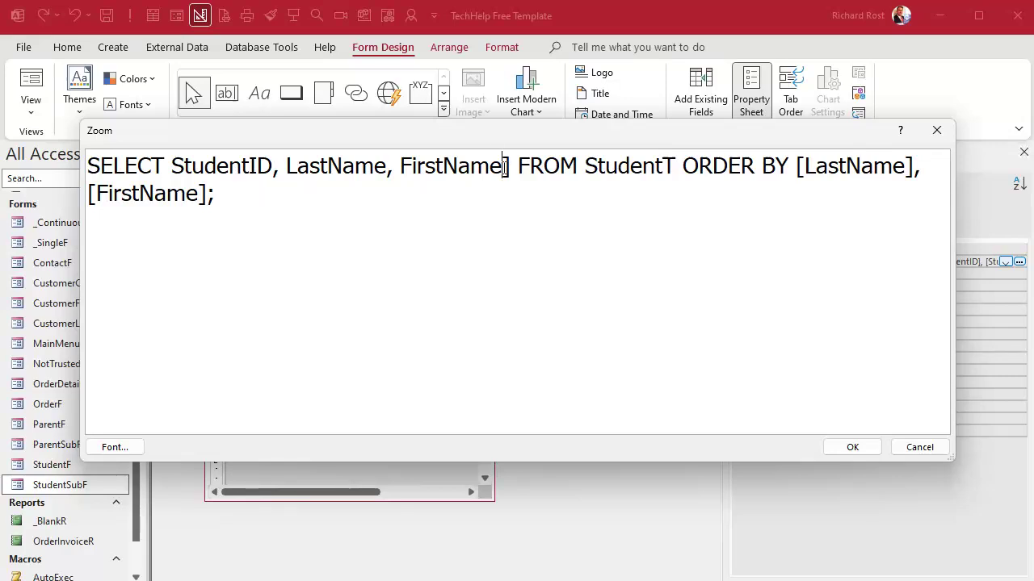
{"action": "left_click", "coordinate": [505, 167]}
{"action": "key", "text": "Delete"}
- Remove the square brackets around LastName and FirstName in the query's ORDER BY clause
{"action": "left_click", "coordinate": [786, 167]}
{"action": "key", "text": "Delete"}
{"action": "left_click", "coordinate": [884, 165]}
{"action": "key", "text": "Delete"}
{"action": "left_click", "coordinate": [89, 194]}
{"action": "key", "text": "Delete"}
{"action": "left_click", "coordinate": [193, 194]}
{"action": "key", "text": "Delete"}
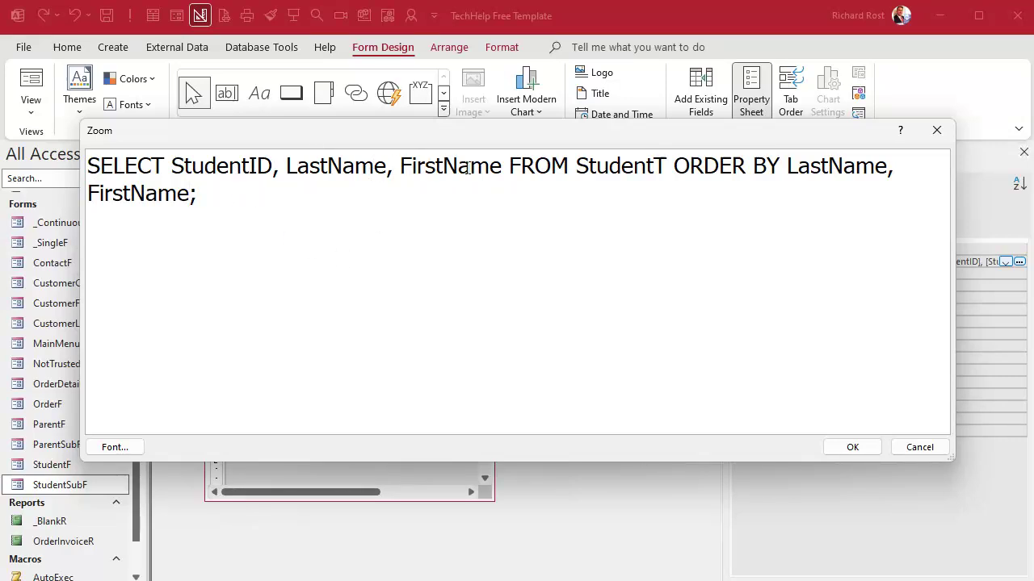
- Combine the two name fields in the SELECT list as LastName & ", " & FirstName and accept the Row Source
{"action": "left_click_drag", "start_coordinate": [385, 165], "coordinate": [394, 166]}
{"action": "type", "text": "& \""}
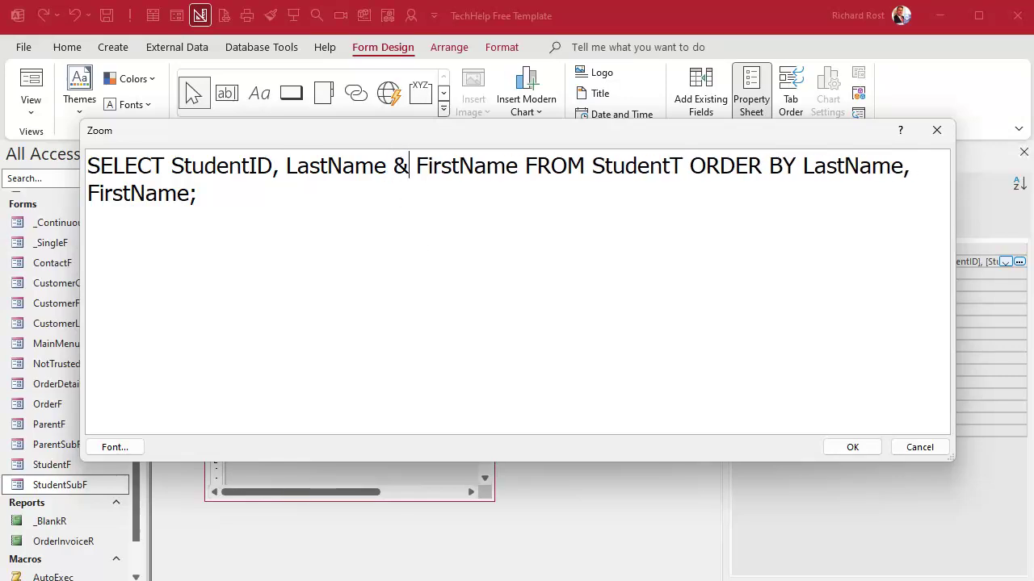
{"action": "type", "text": ", \" &"}
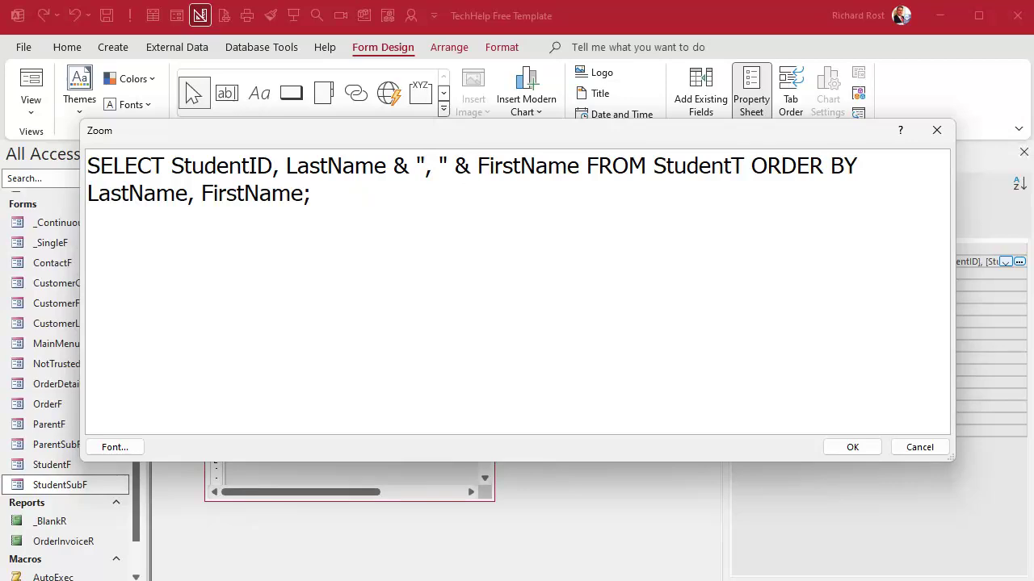
{"action": "left_click_drag", "start_coordinate": [285, 165], "coordinate": [582, 162]}
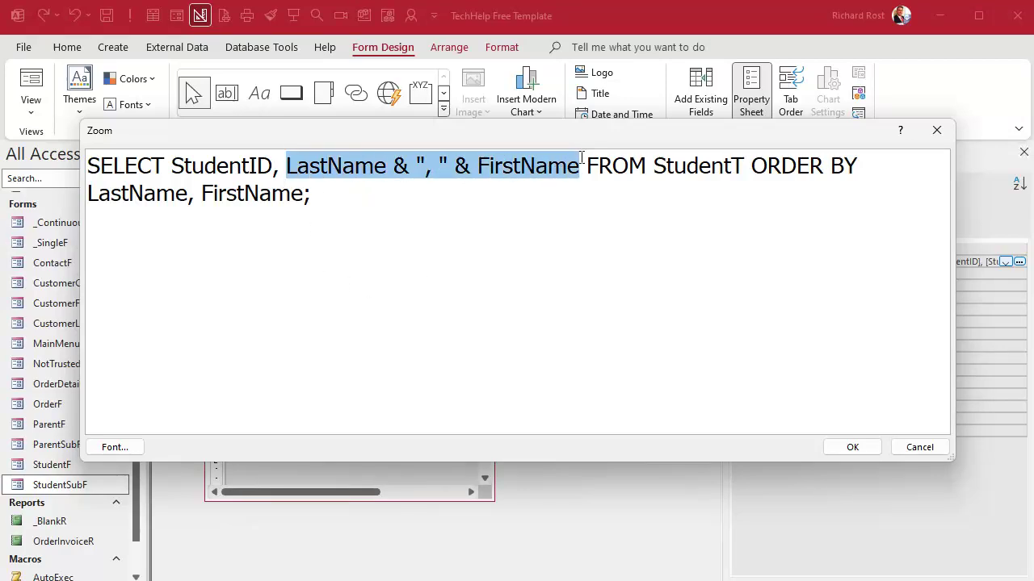
{"action": "left_click", "coordinate": [852, 446]}
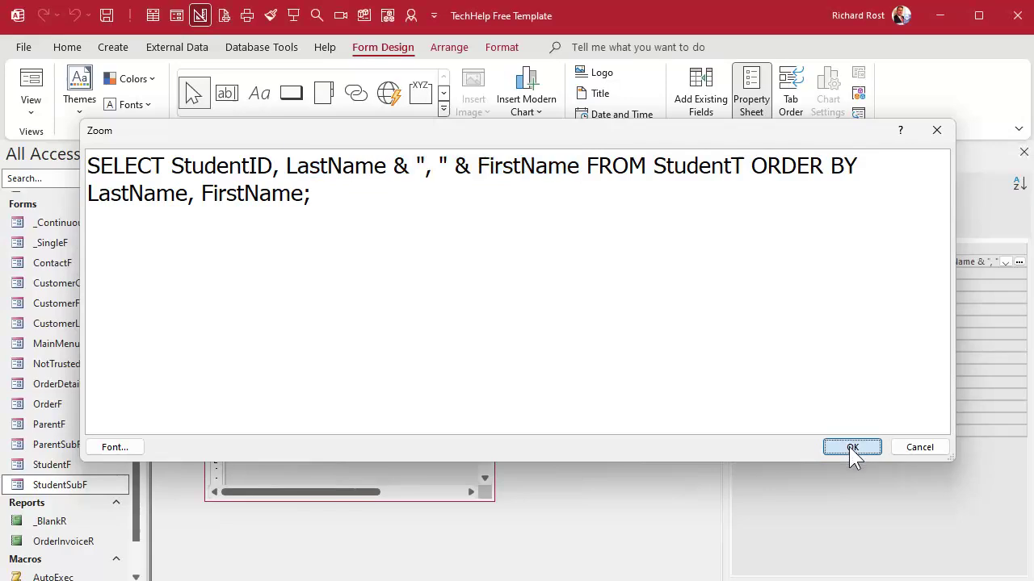
- Set StudentCombo's Column Count to 2 and Column Widths to 0";2", and reopen StudentSubF in Form View to check the names
{"action": "left_click", "coordinate": [748, 232]}
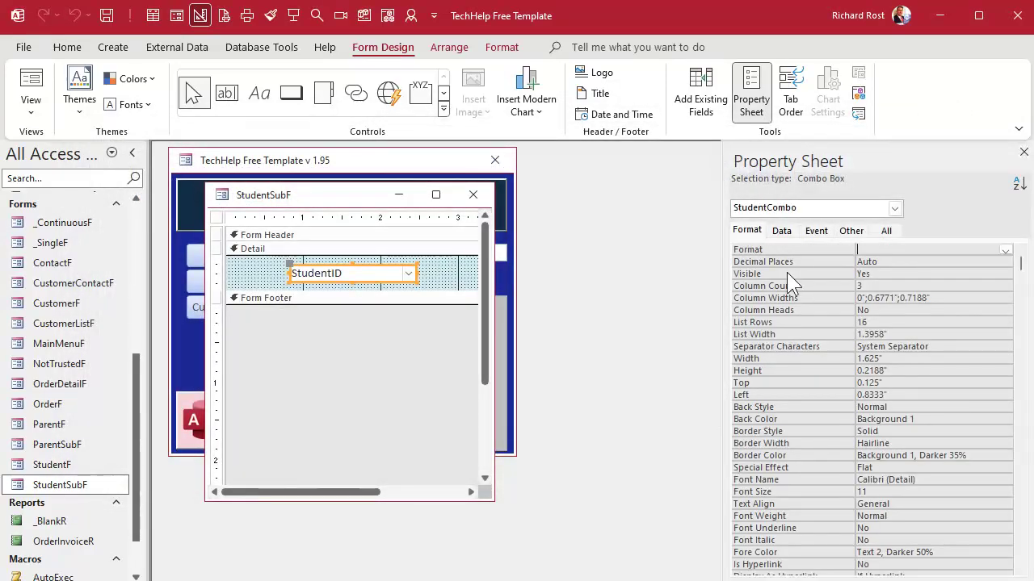
{"action": "double_click", "coordinate": [861, 285]}
{"action": "type", "text": "2"}
{"action": "left_click_drag", "start_coordinate": [867, 297], "coordinate": [961, 307]}
{"action": "type", "text": "2"}
{"action": "key", "text": "Return"}
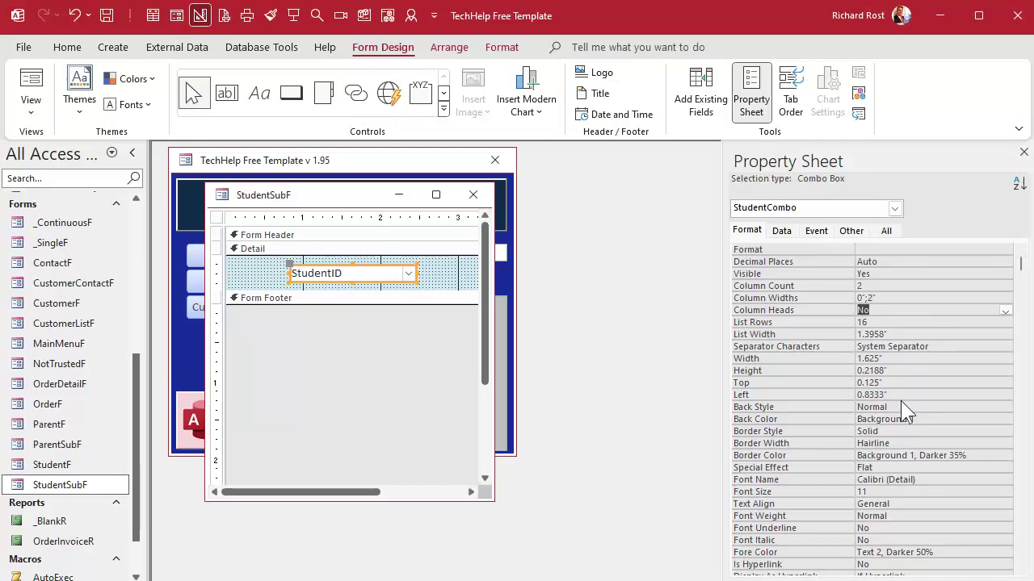
{"action": "left_click", "coordinate": [473, 194]}
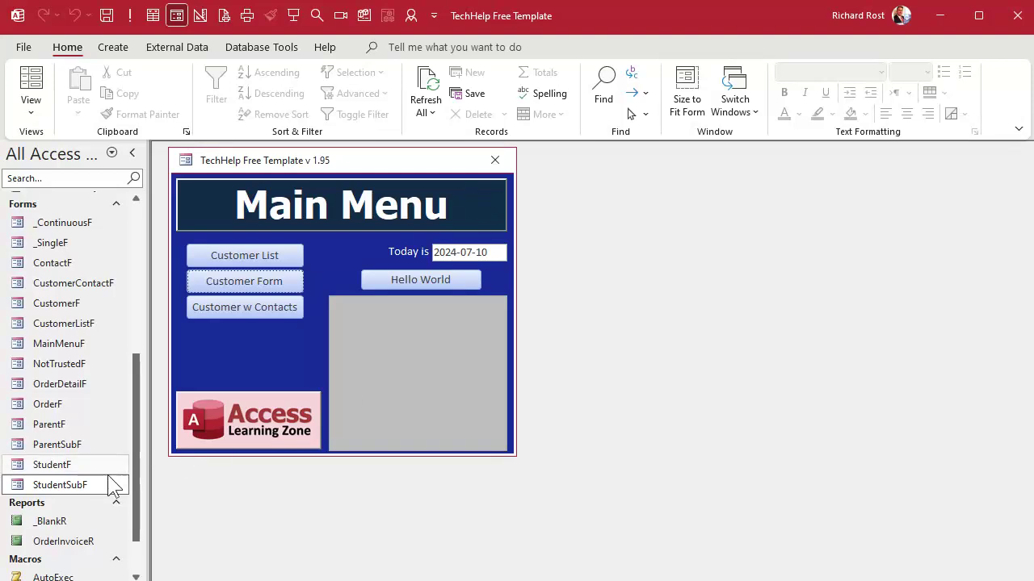
{"action": "double_click", "coordinate": [80, 486]}
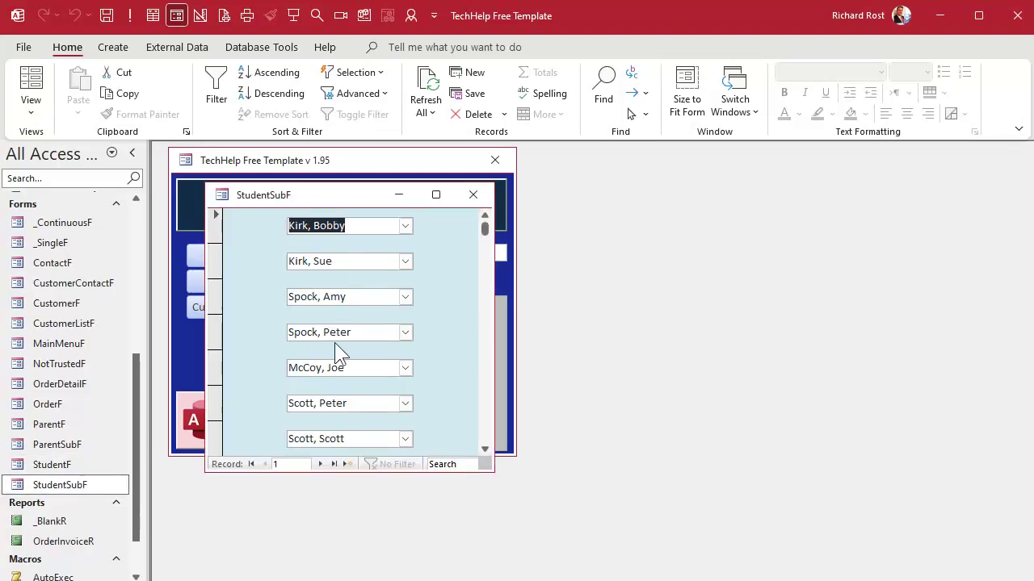
- Back in Design View, move StudentCombo to the upper-left corner of the Detail section and shrink the section to the combo box's height
{"action": "right_click", "coordinate": [335, 195]}
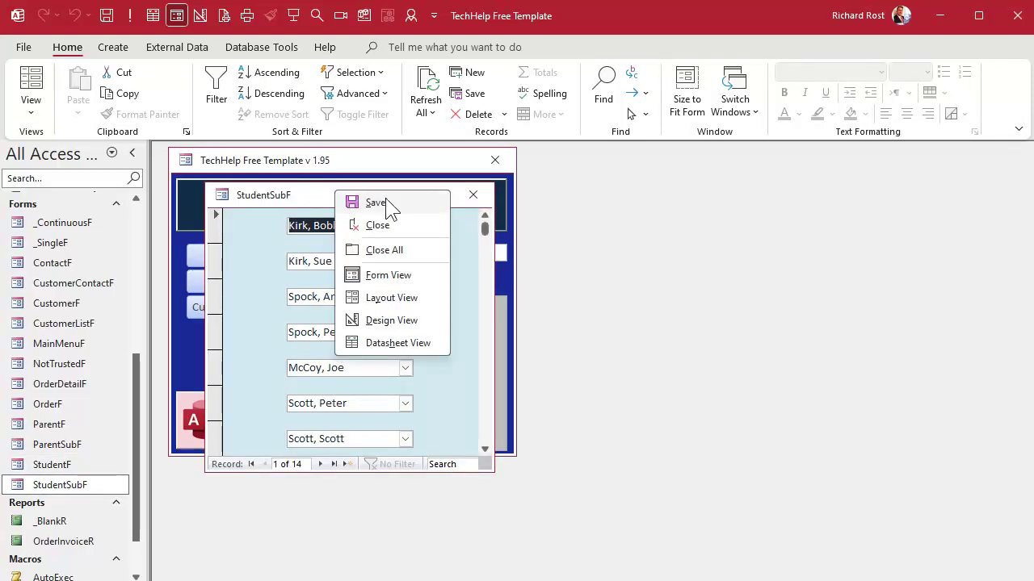
{"action": "left_click", "coordinate": [394, 327]}
{"action": "left_click", "coordinate": [353, 272]}
{"action": "left_click_drag", "start_coordinate": [352, 273], "coordinate": [285, 258]}
{"action": "left_click_drag", "start_coordinate": [277, 290], "coordinate": [277, 271]}
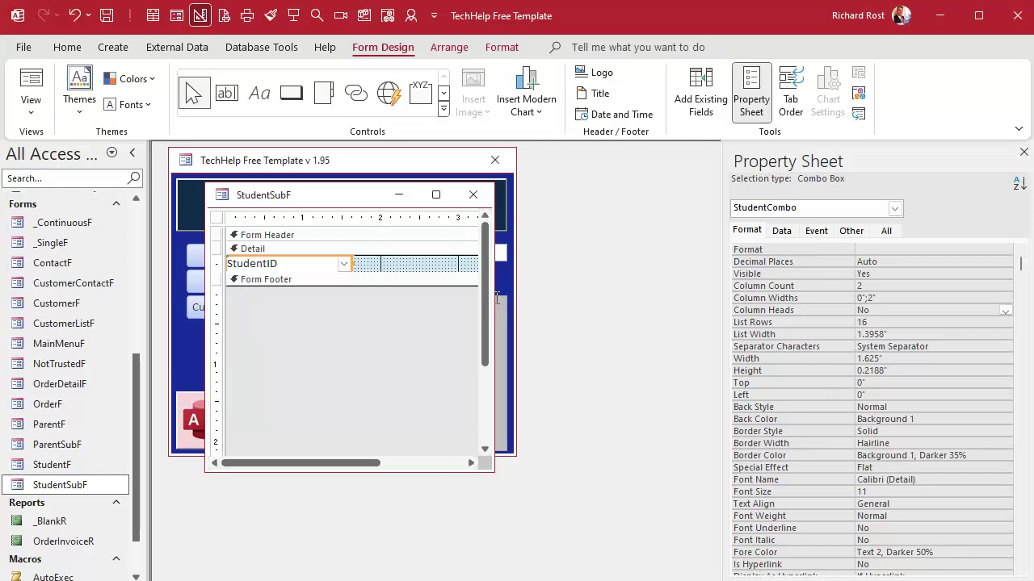
- Narrow StudentSubF to the combo box's width of 1.625" and close the form
{"action": "left_click_drag", "start_coordinate": [497, 299], "coordinate": [557, 302]}
{"action": "left_click_drag", "start_coordinate": [478, 266], "coordinate": [325, 258]}
{"action": "left_click", "coordinate": [351, 325]}
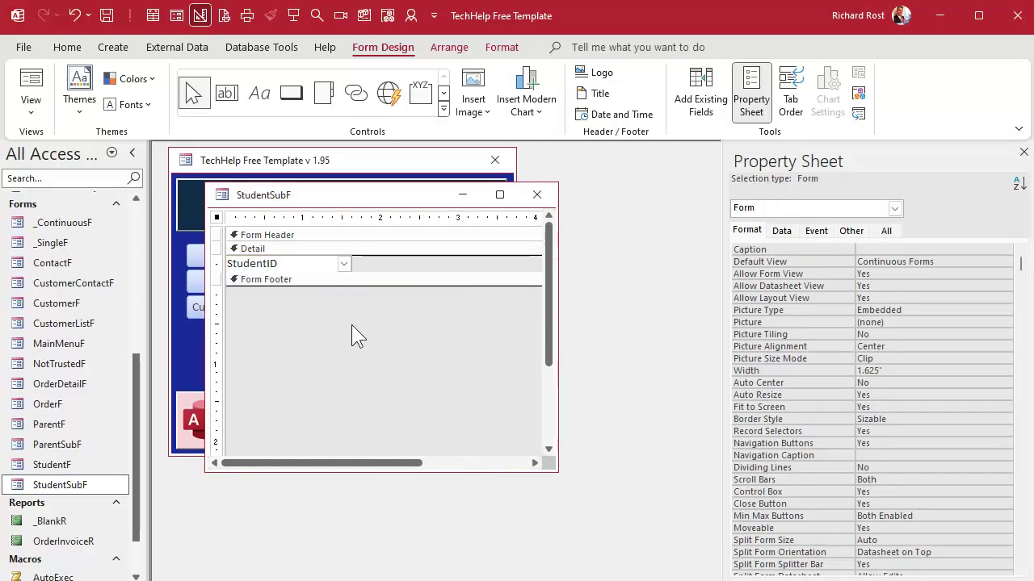
{"action": "left_click", "coordinate": [536, 194]}
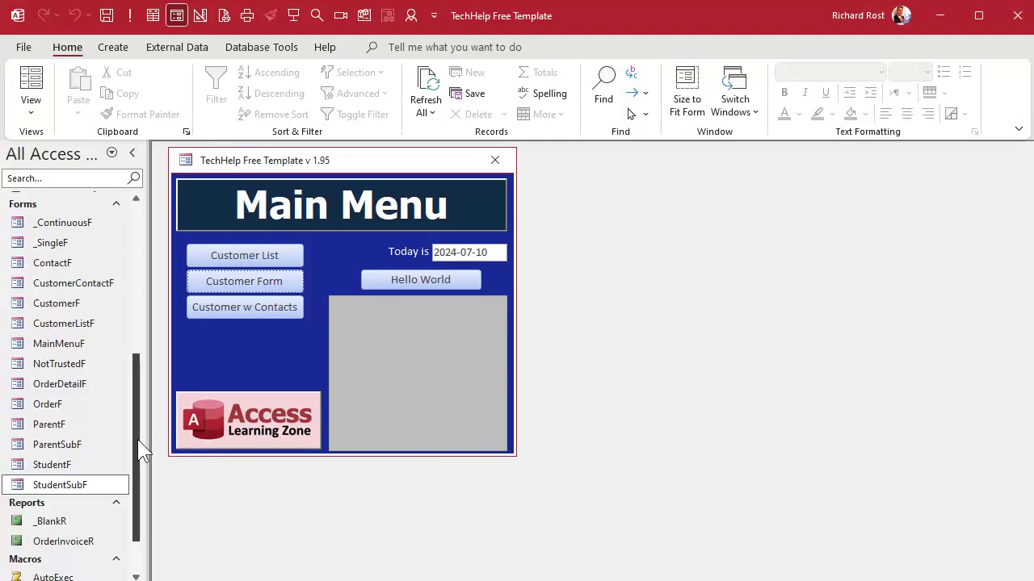
- Open ParentF in Design View, enlarge its window, insert StudentSubF as a subform beside the parent fields, and delete the subform's label
{"action": "double_click", "coordinate": [65, 424]}
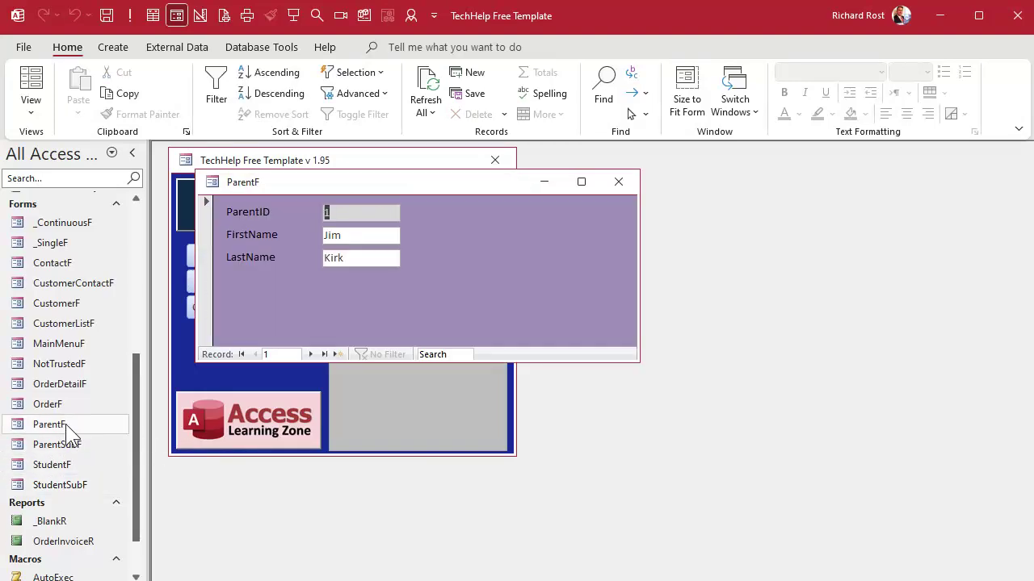
{"action": "right_click", "coordinate": [457, 253]}
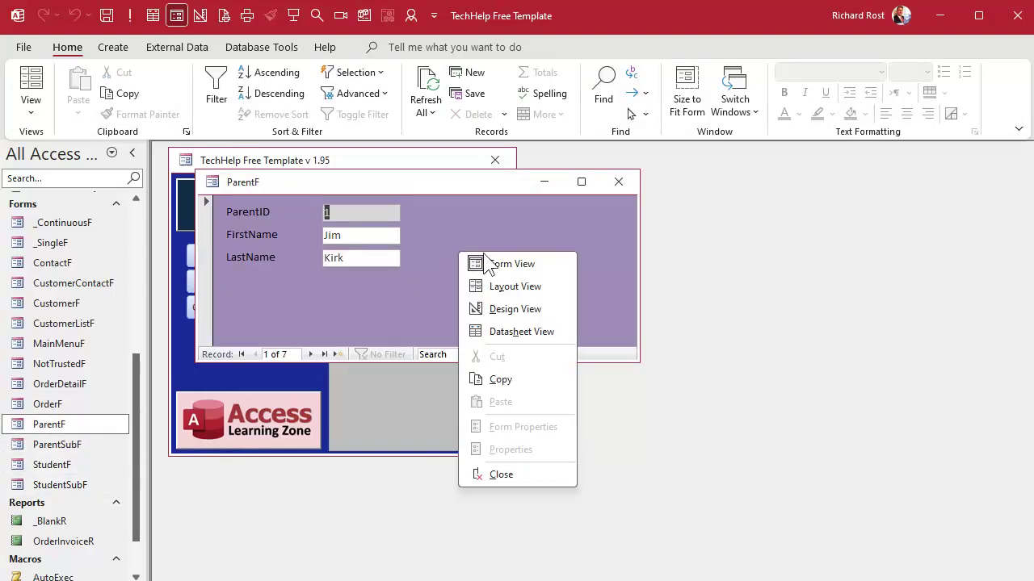
{"action": "left_click", "coordinate": [518, 308]}
{"action": "left_click_drag", "start_coordinate": [637, 359], "coordinate": [695, 431]}
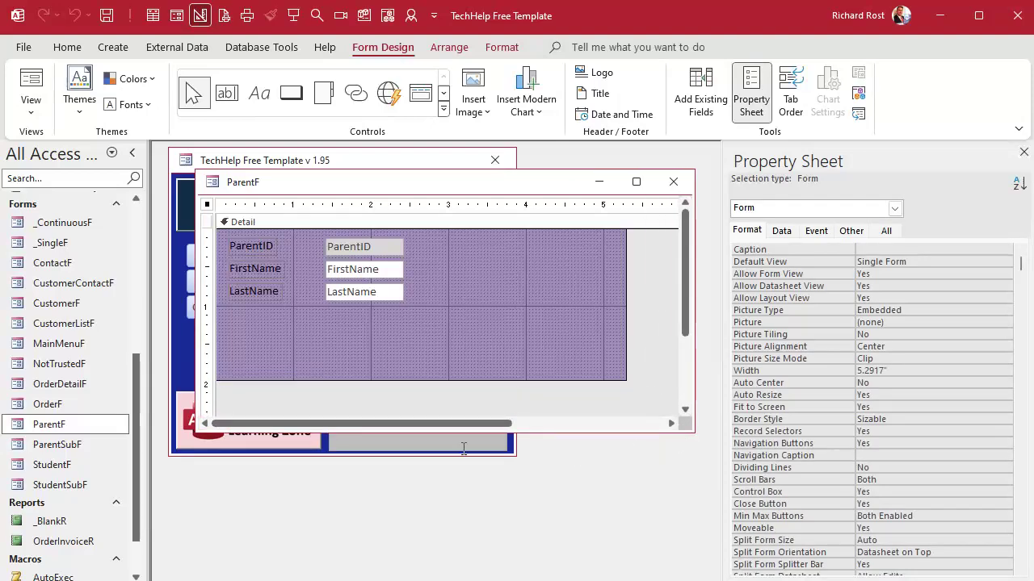
{"action": "left_click_drag", "start_coordinate": [76, 487], "coordinate": [464, 239]}
{"action": "left_click", "coordinate": [464, 239]}
{"action": "key", "text": "Delete"}
- Resize the StudentSubF subform to fit beside the parent fields, about 2" wide and 1.5" high, and close ParentF
{"action": "left_click_drag", "start_coordinate": [503, 320], "coordinate": [472, 355]}
{"action": "left_click", "coordinate": [334, 337]}
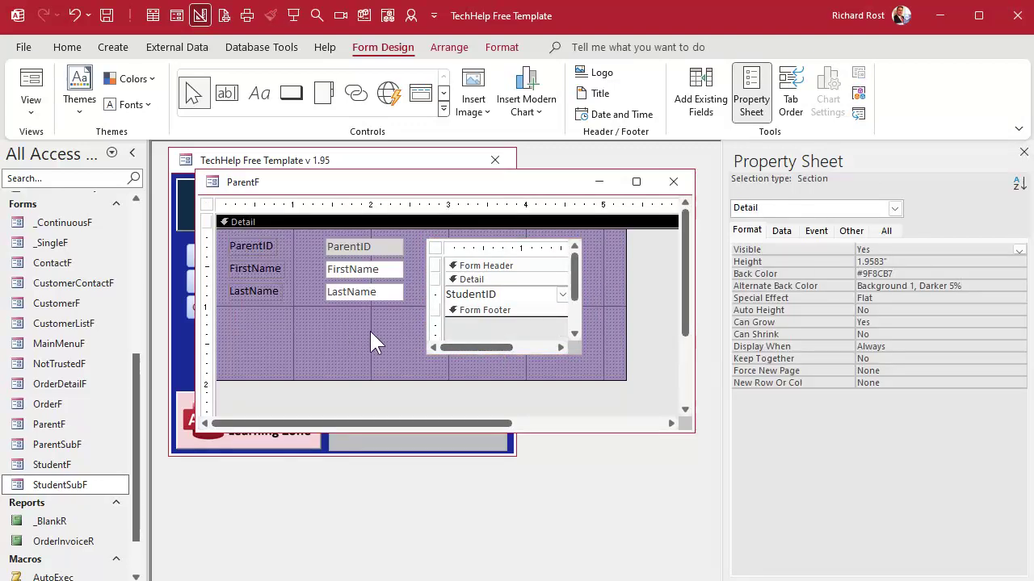
{"action": "left_click", "coordinate": [673, 181]}
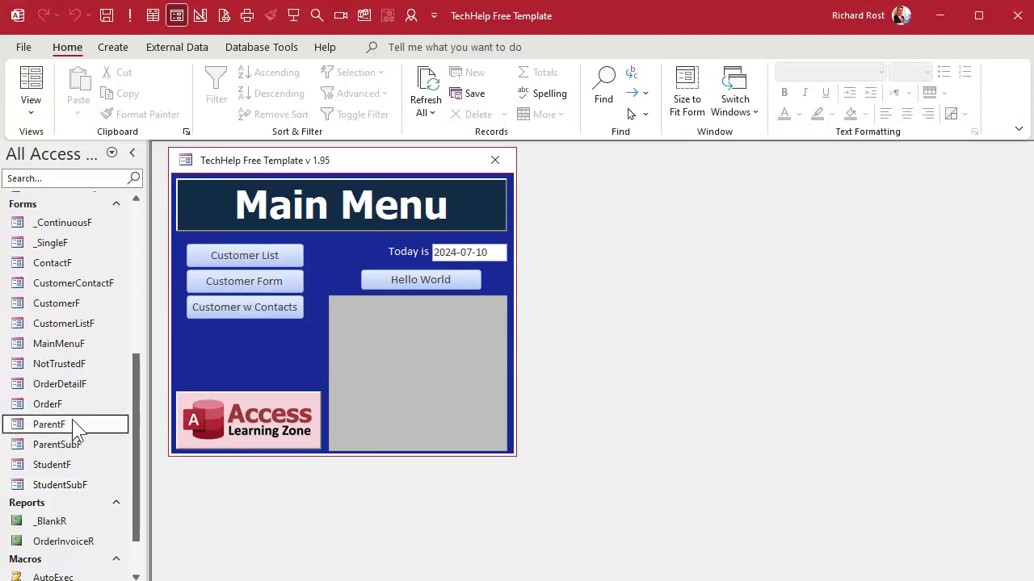
- Reopen ParentF in Form View and compare the second parent's students with the parents listed for the first student in StudentF
{"action": "double_click", "coordinate": [72, 424]}
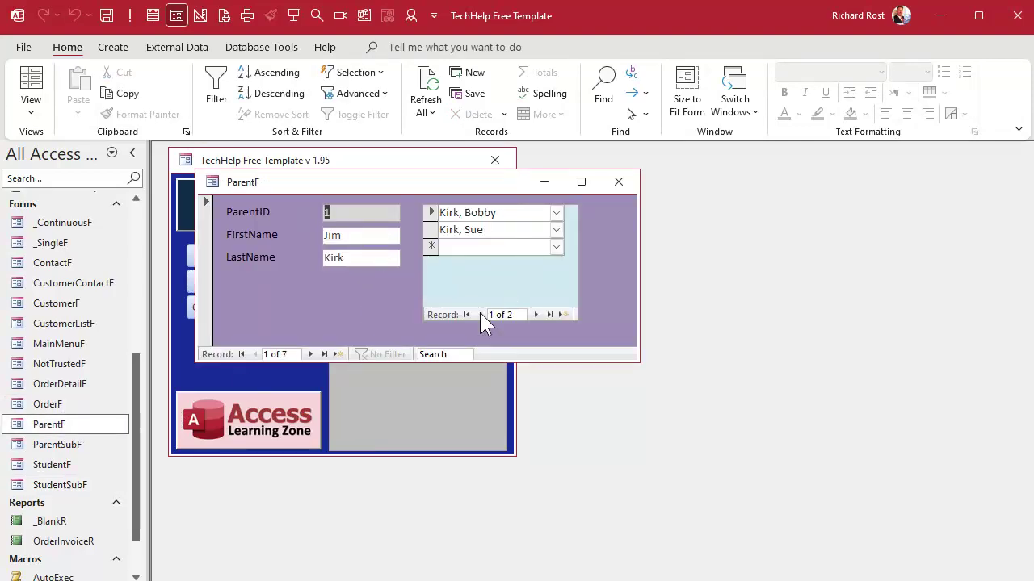
{"action": "left_click", "coordinate": [311, 353]}
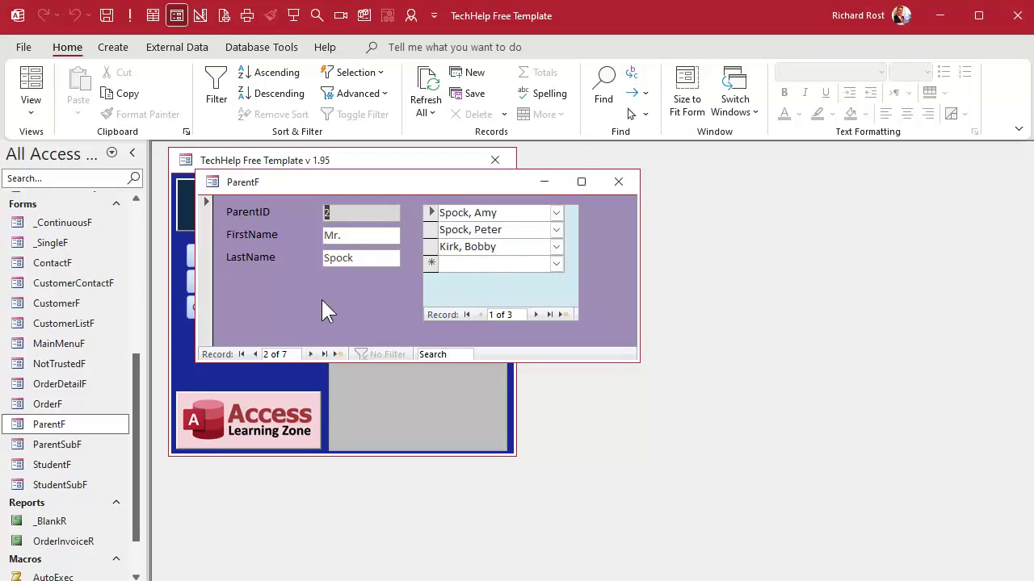
{"action": "double_click", "coordinate": [74, 462]}
{"action": "left_click_drag", "start_coordinate": [397, 159], "coordinate": [678, 352]}
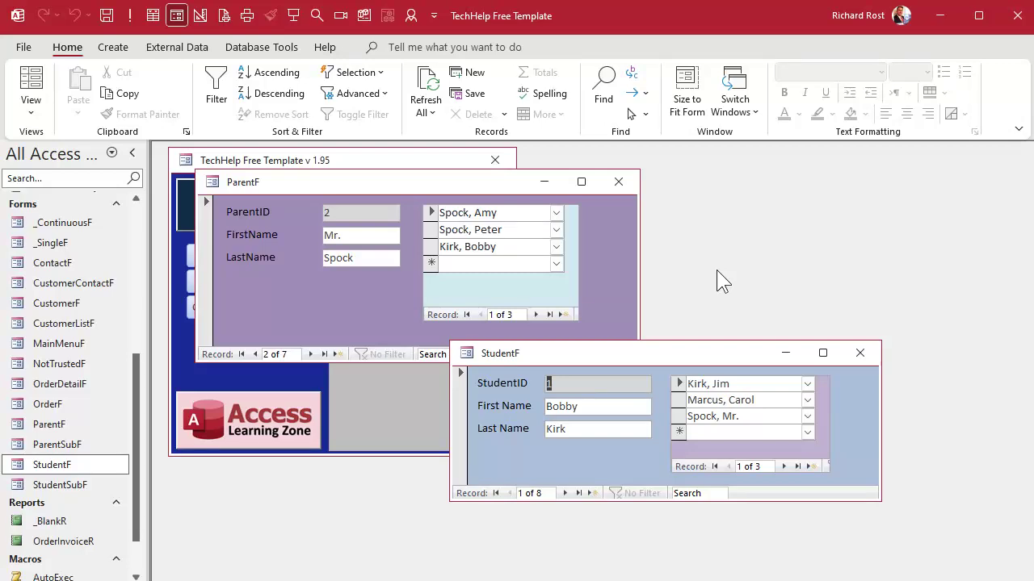
{"action": "left_click", "coordinate": [859, 354]}
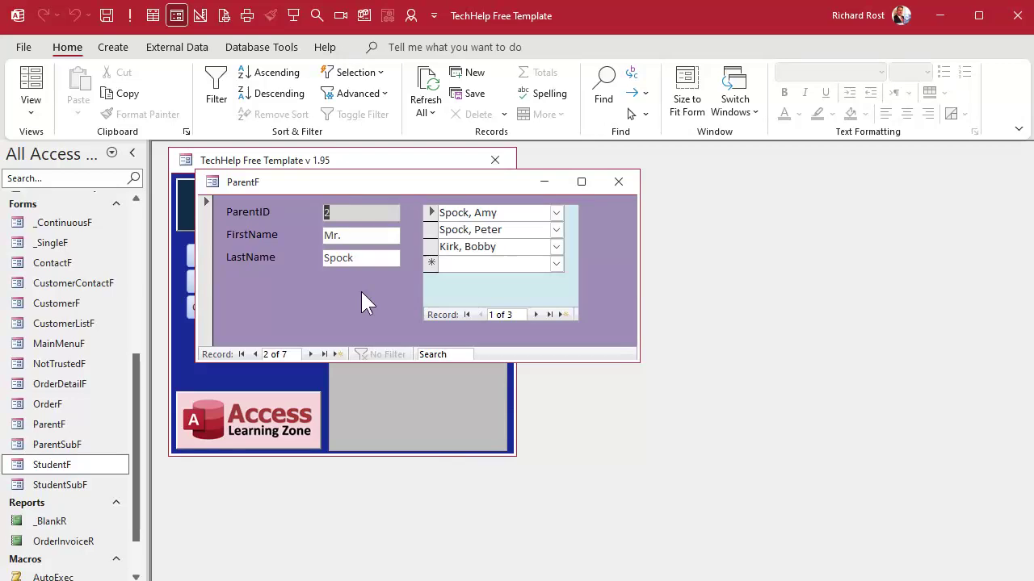
{"action": "left_click", "coordinate": [511, 247]}
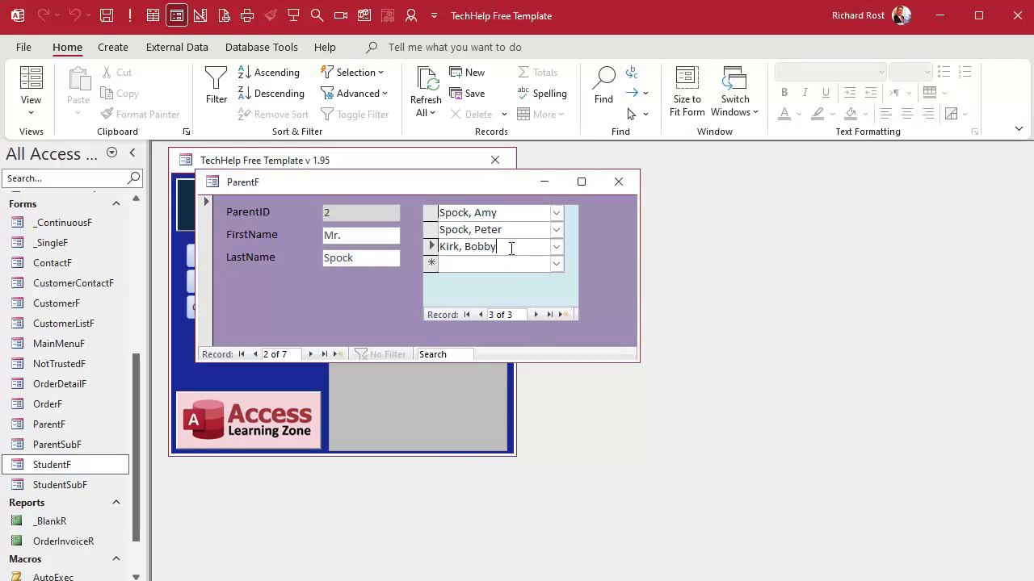